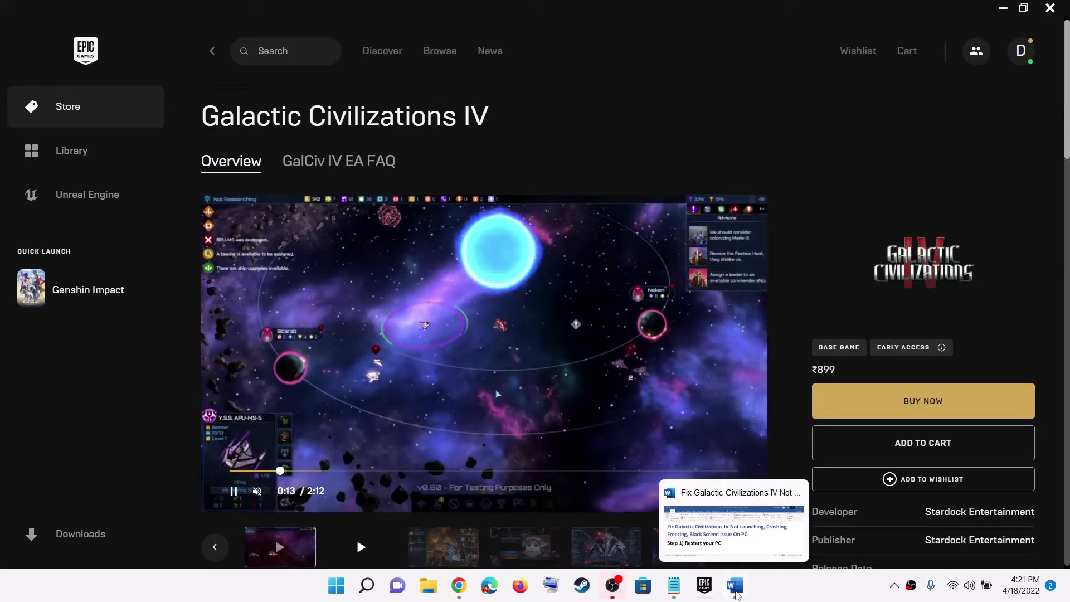
- Bring up the Word fix guide and highlight Step 1, 'Restart your PC'
left_click(734, 585)
key("shift+End")
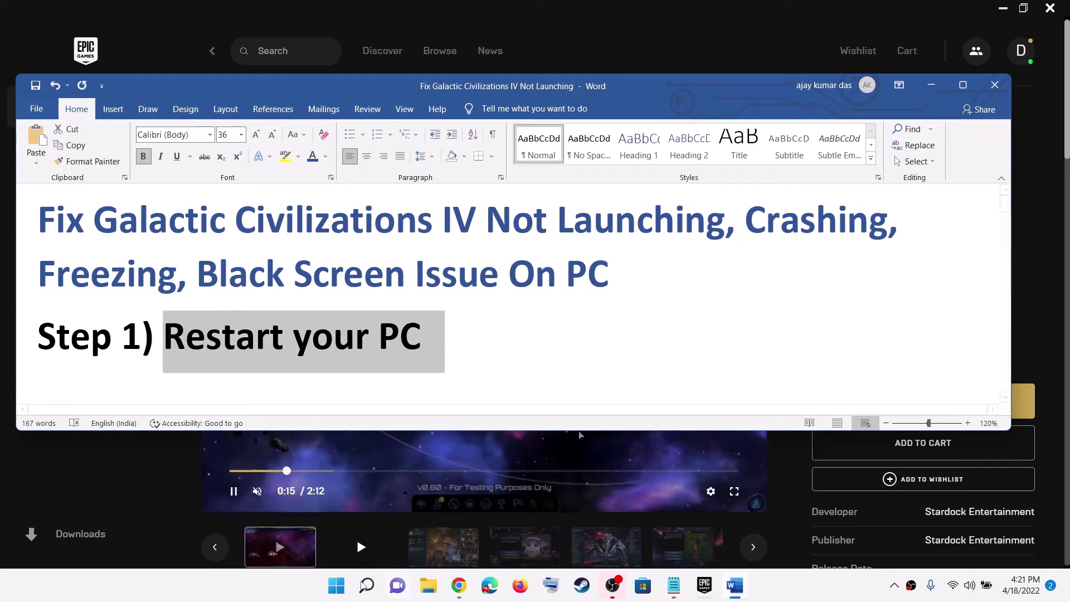
- Show the Restart option under Start > Power, then close the Start menu
left_click(346, 588)
left_click(708, 537)
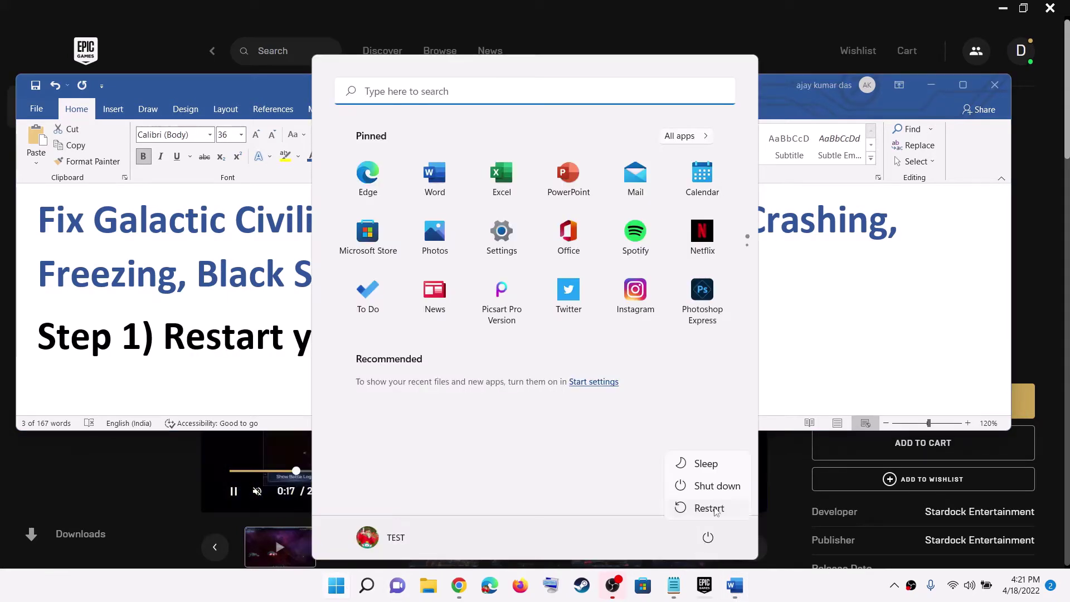
key("Escape")
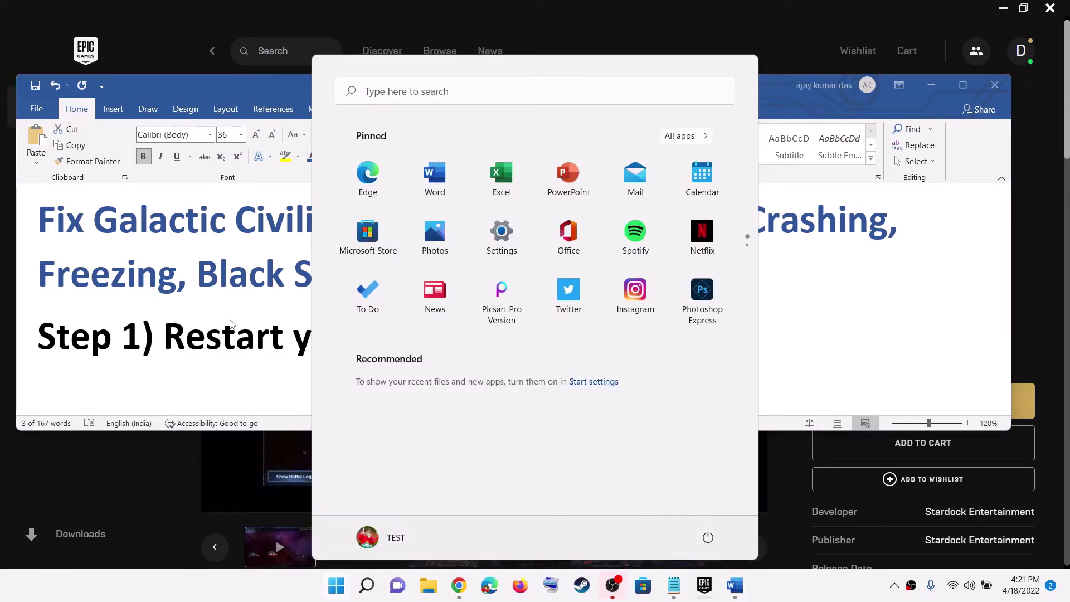
key("Escape")
- Highlight Step 2, 'Verify the game files', in the guide and minimise Word
scroll(434, 329, "down", 4)
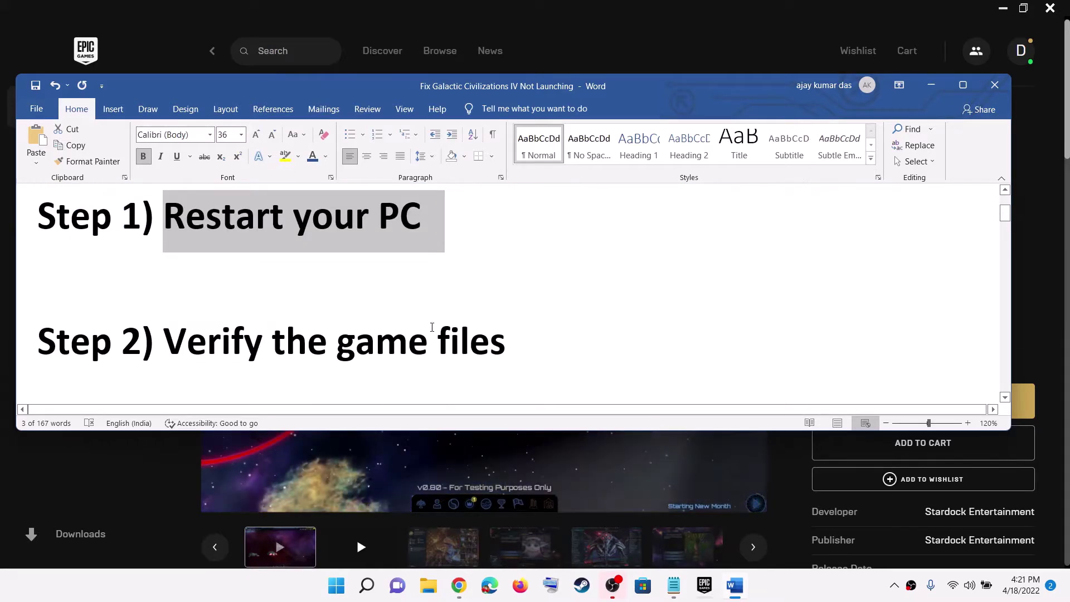
left_click_drag(490, 341, 164, 341)
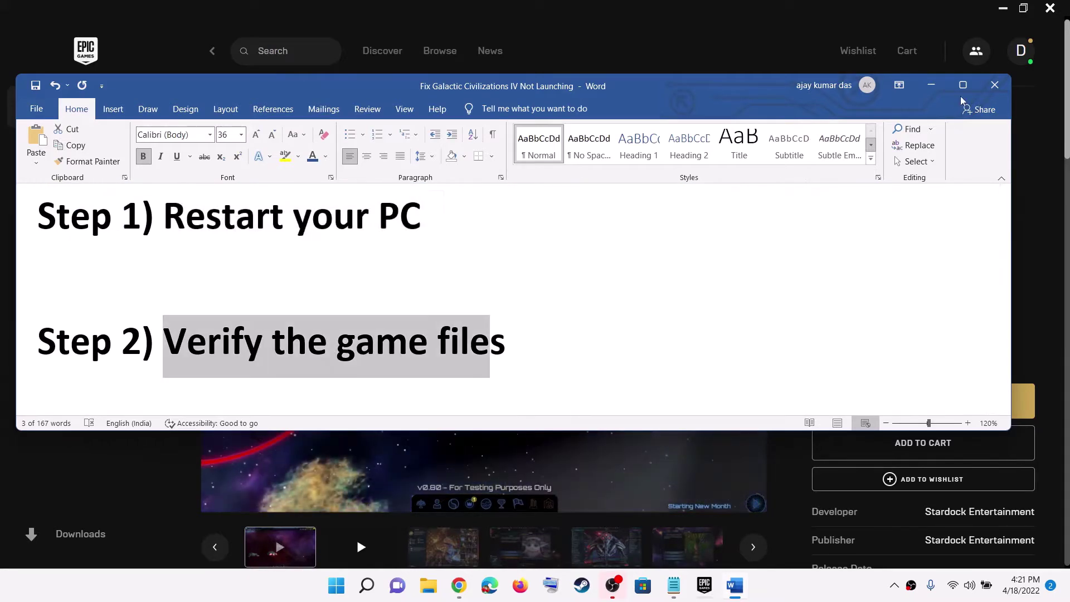
left_click(930, 88)
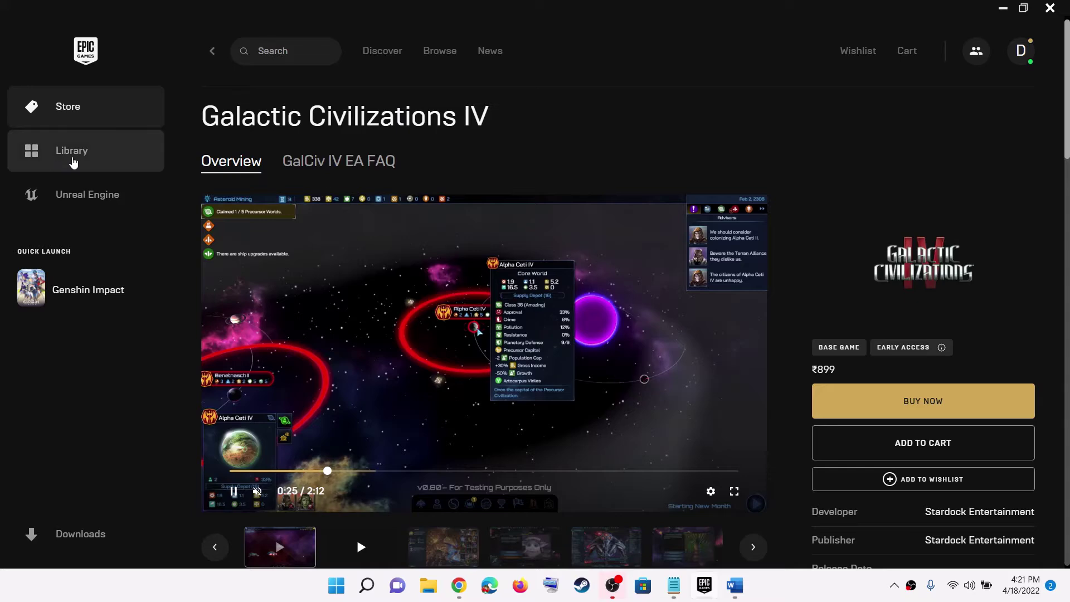
- Open the Epic Library, show Genshin Impact's Verify option, then bring the Word guide back to Step 3
left_click(60, 160)
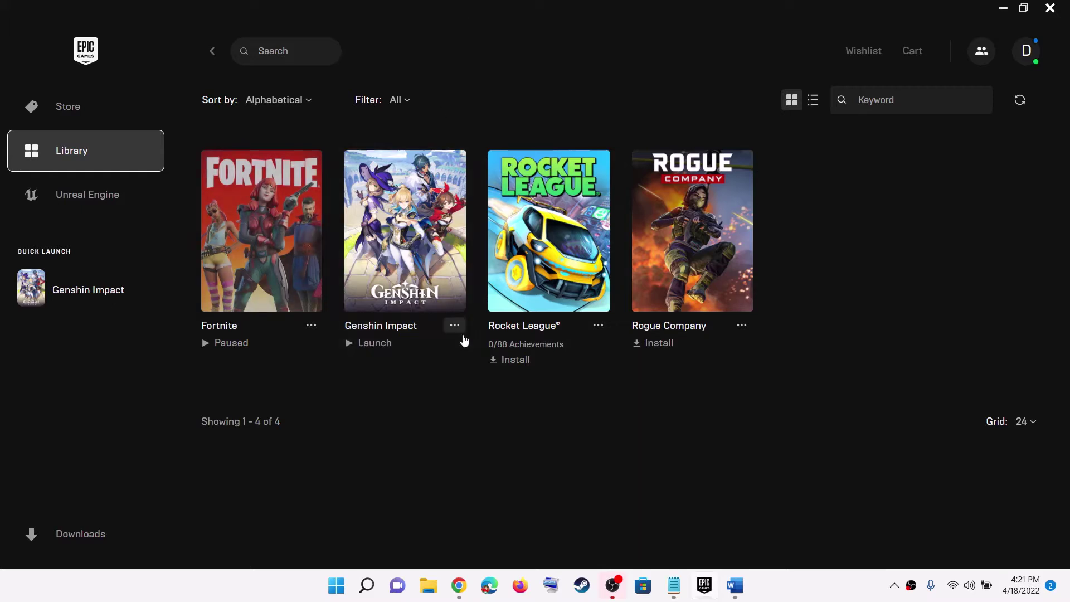
right_click(453, 363)
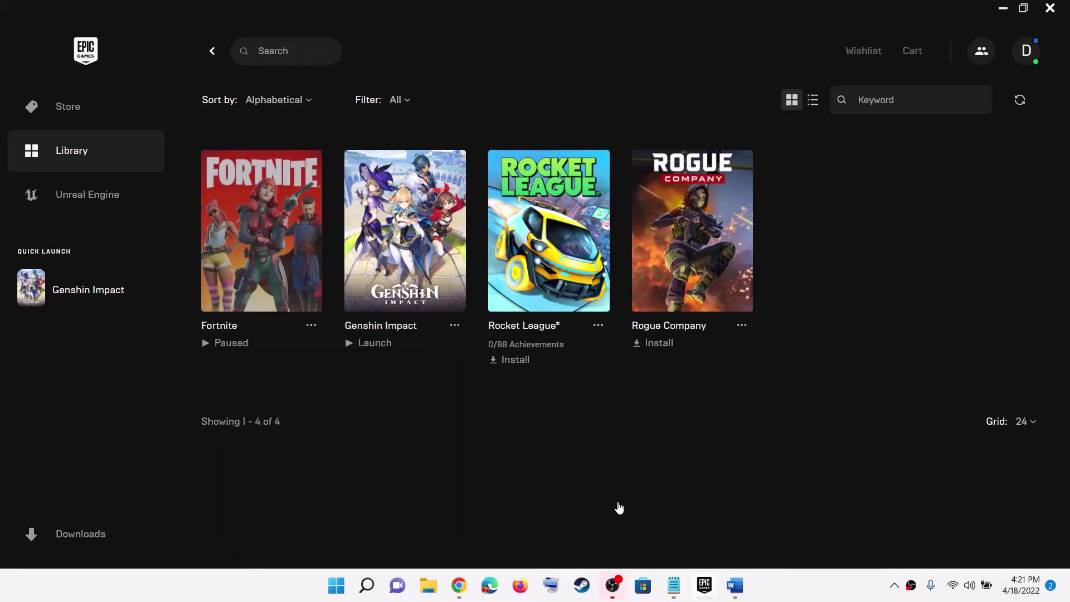
left_click(735, 585)
scroll(268, 320, "down", 1)
- Highlight Step 3's clean graphics driver heading and its NVIDIA and AMD driver links
scroll(268, 319, "down", 3)
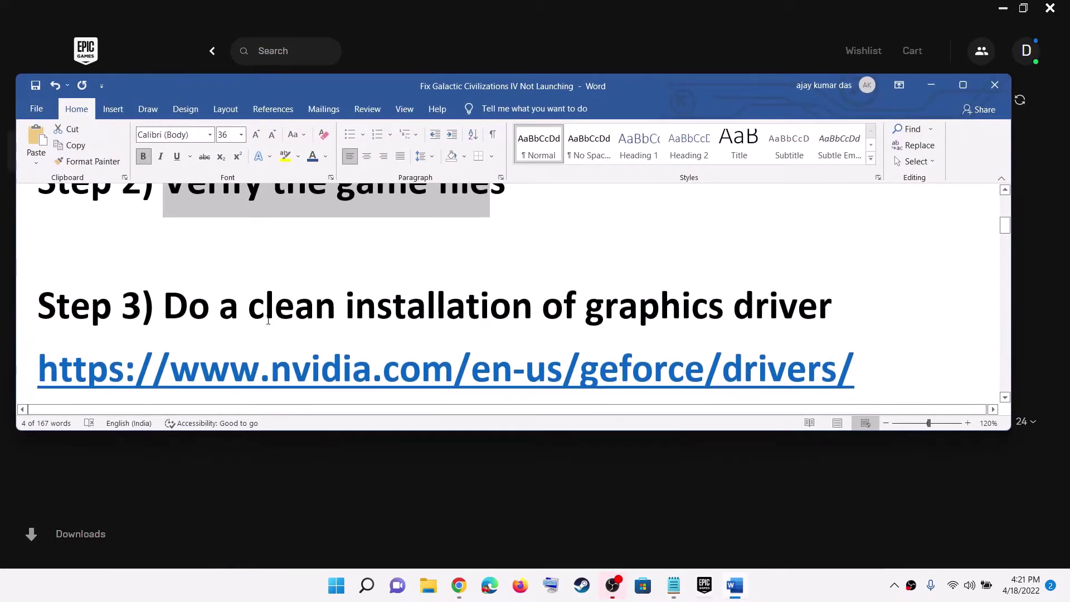
left_click_drag(211, 268, 819, 262)
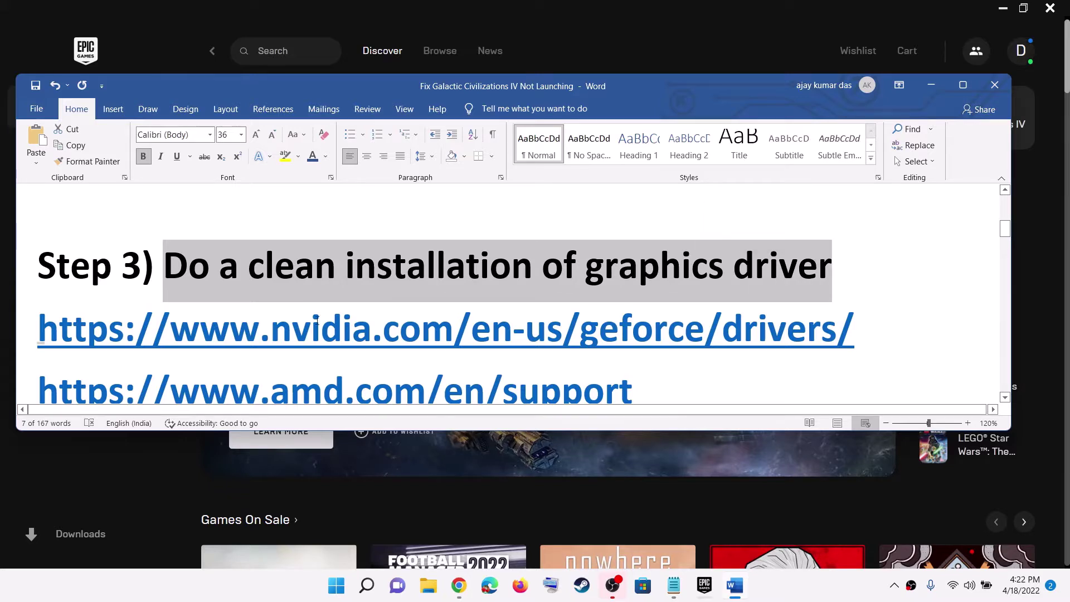
left_click_drag(315, 320, 396, 320)
scroll(315, 320, "down", 2)
left_click_drag(301, 320, 575, 301)
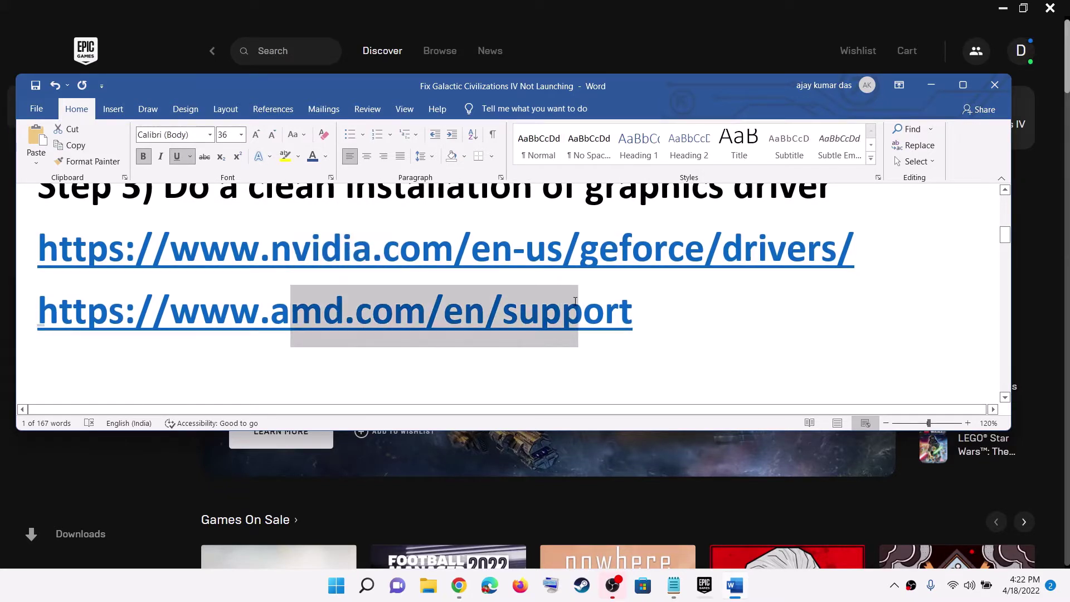
left_click(575, 301)
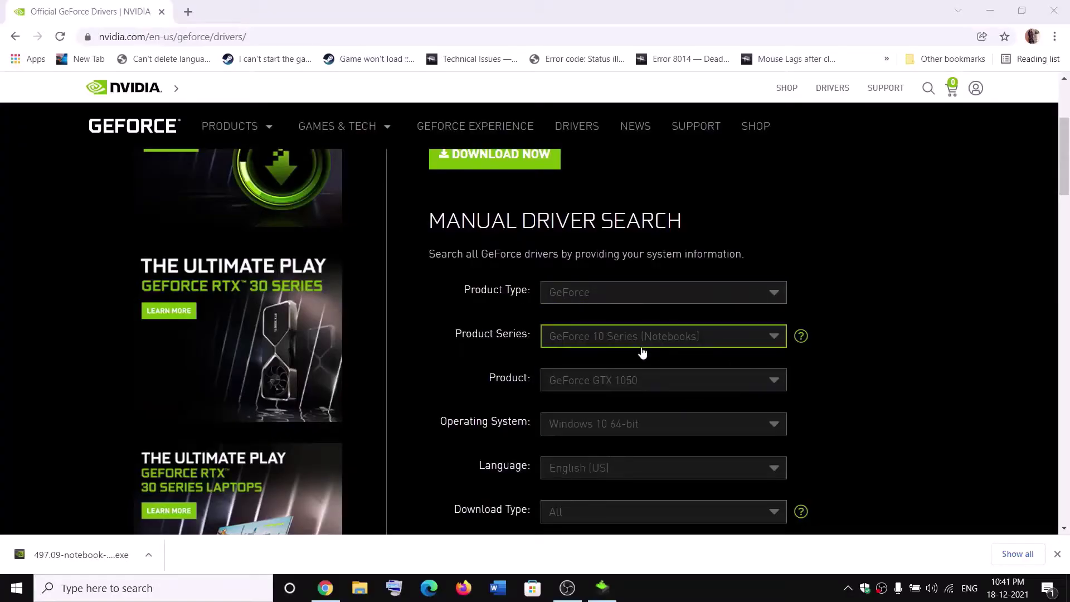
- Search NVIDIA drivers for Windows 10 64-bit and open the Game Ready Driver 497.09 download page
scroll(642, 352, "down", 2)
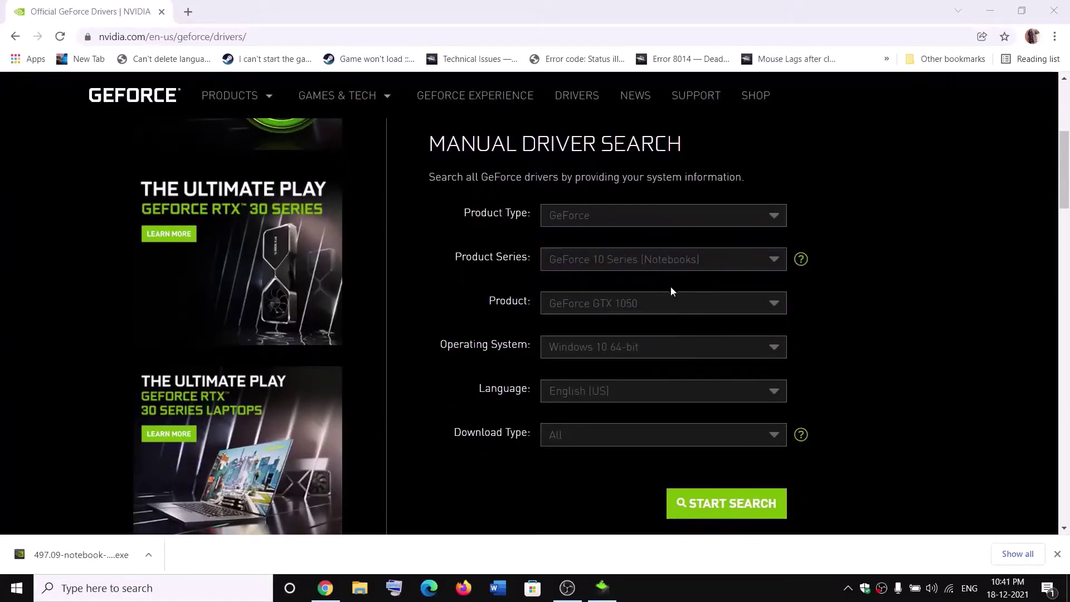
left_click(601, 348)
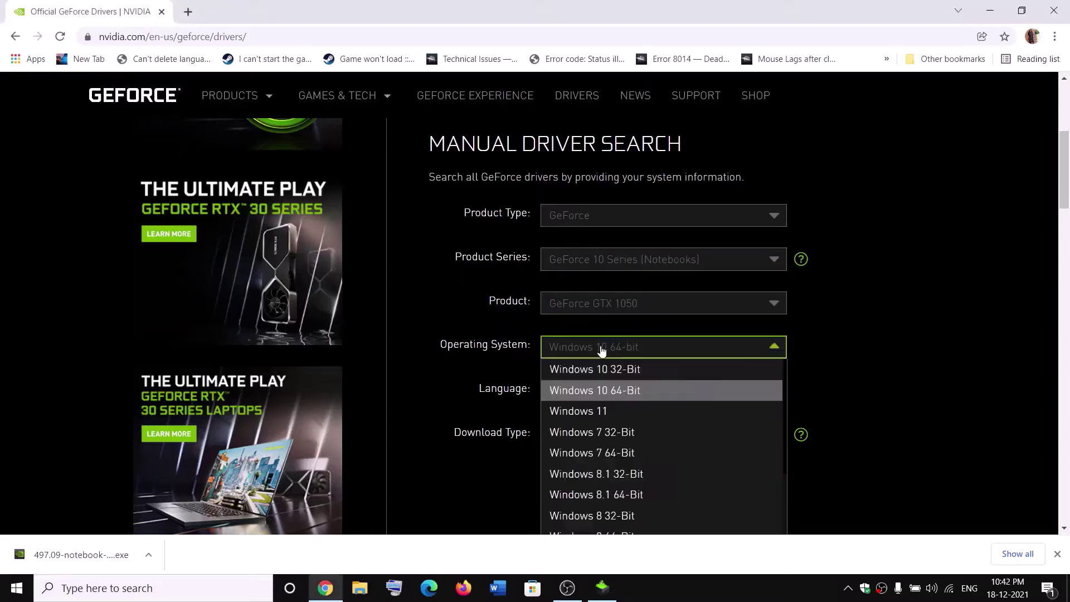
left_click(498, 396)
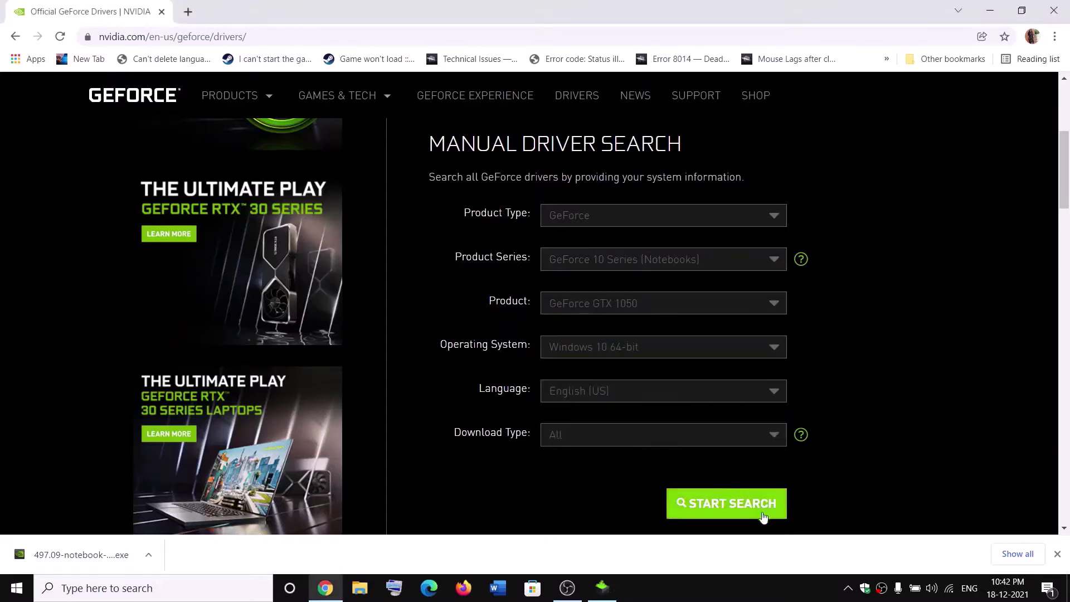
left_click(734, 513)
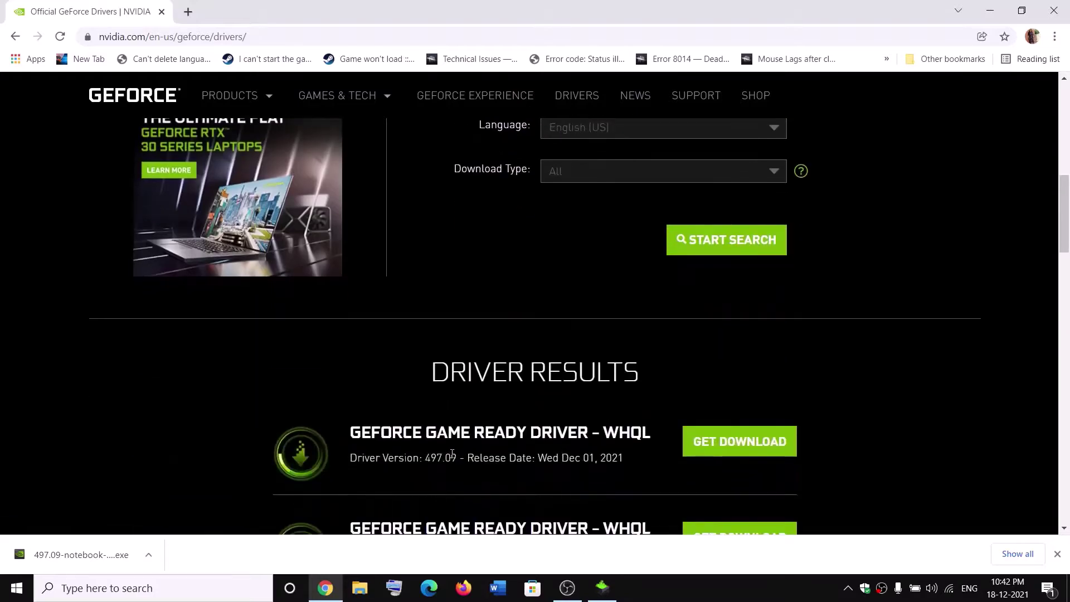
left_click_drag(452, 455, 597, 458)
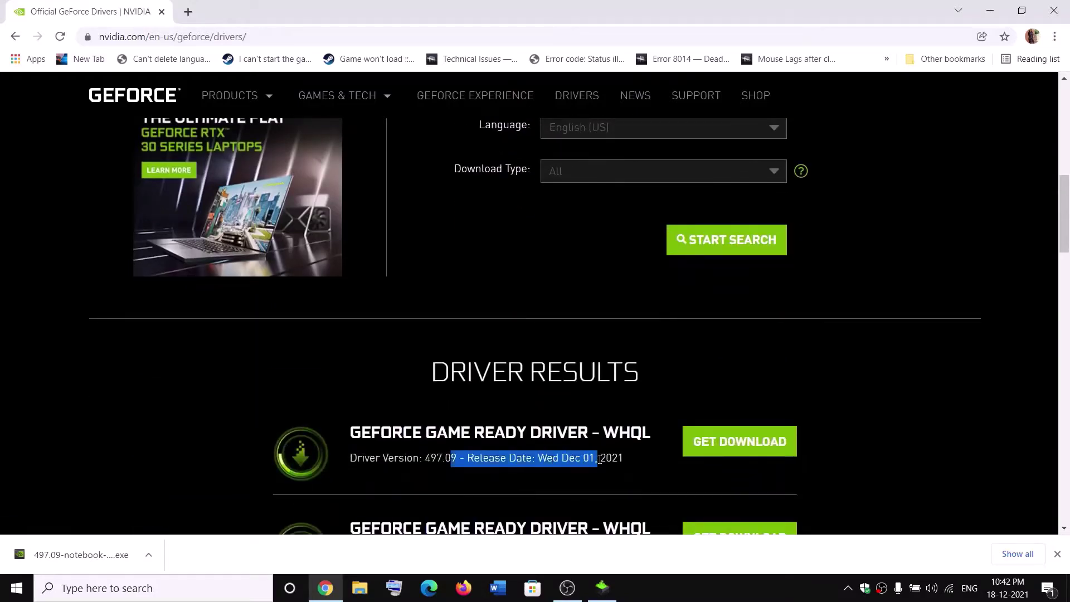
left_click(734, 452)
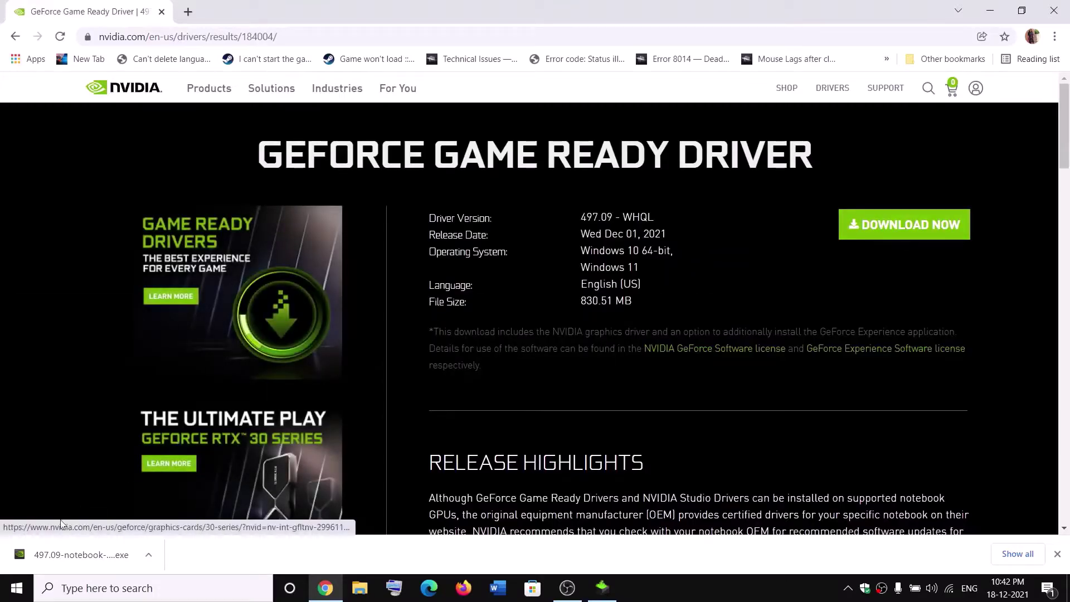
- Install driver 497.09 as a Custom (Advanced), clean installation after accepting the licence
left_click(72, 554)
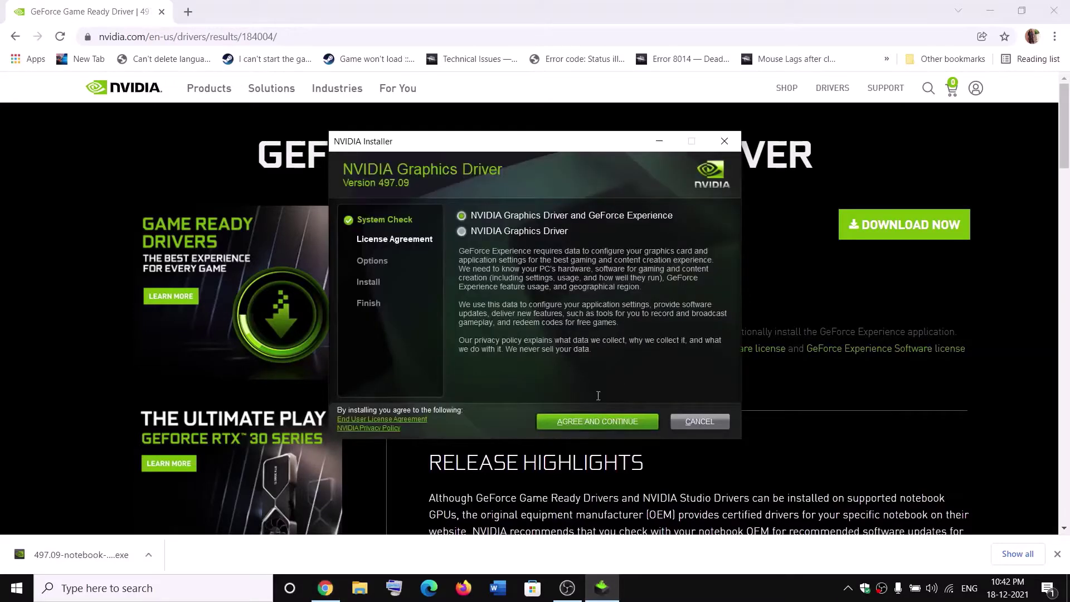
left_click(594, 424)
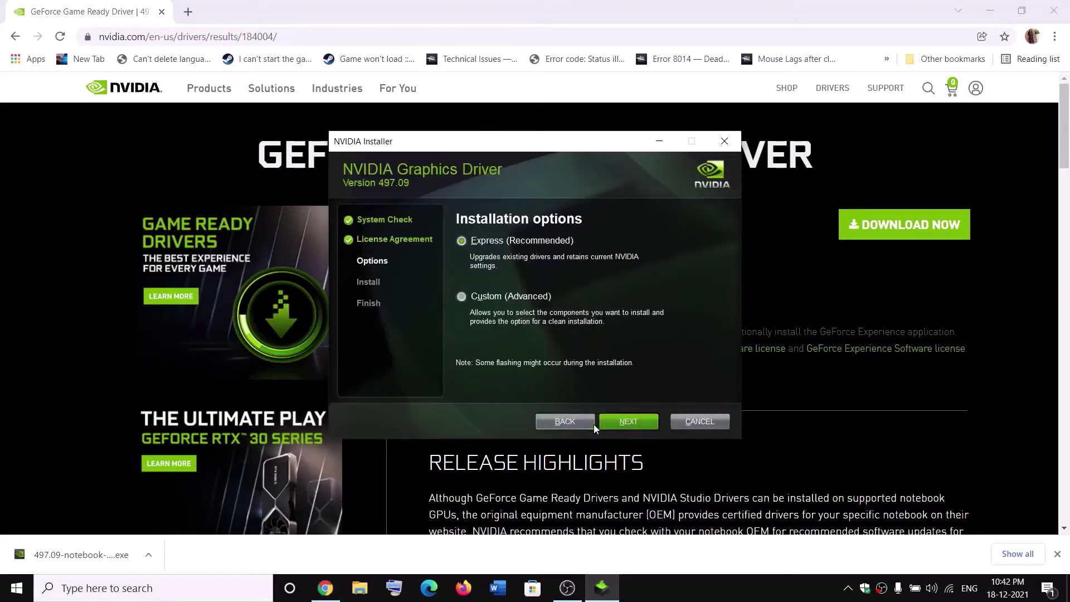
left_click(499, 297)
left_click(622, 422)
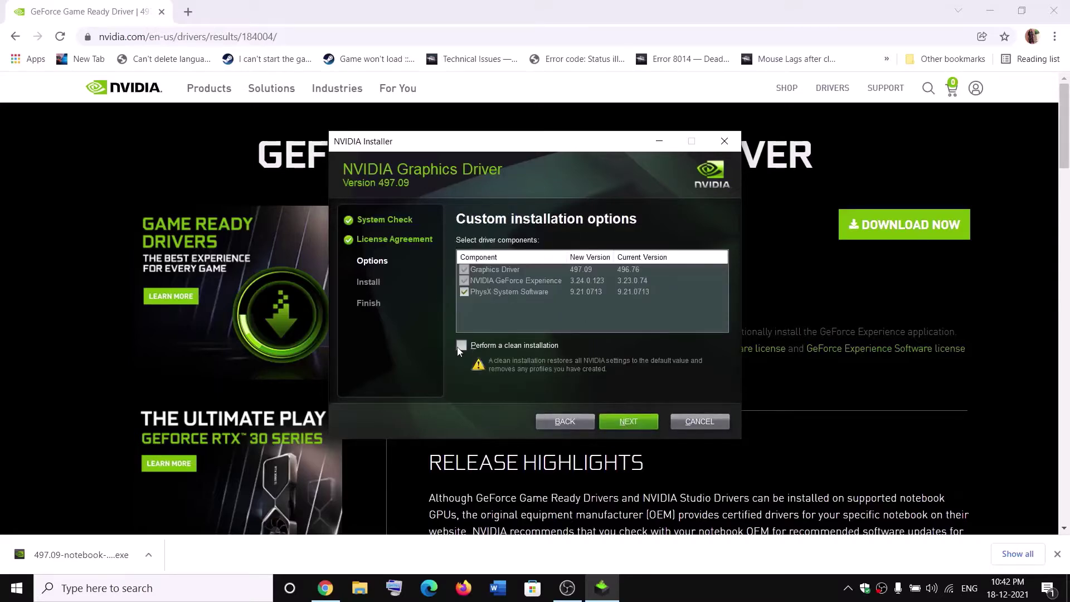
left_click(639, 421)
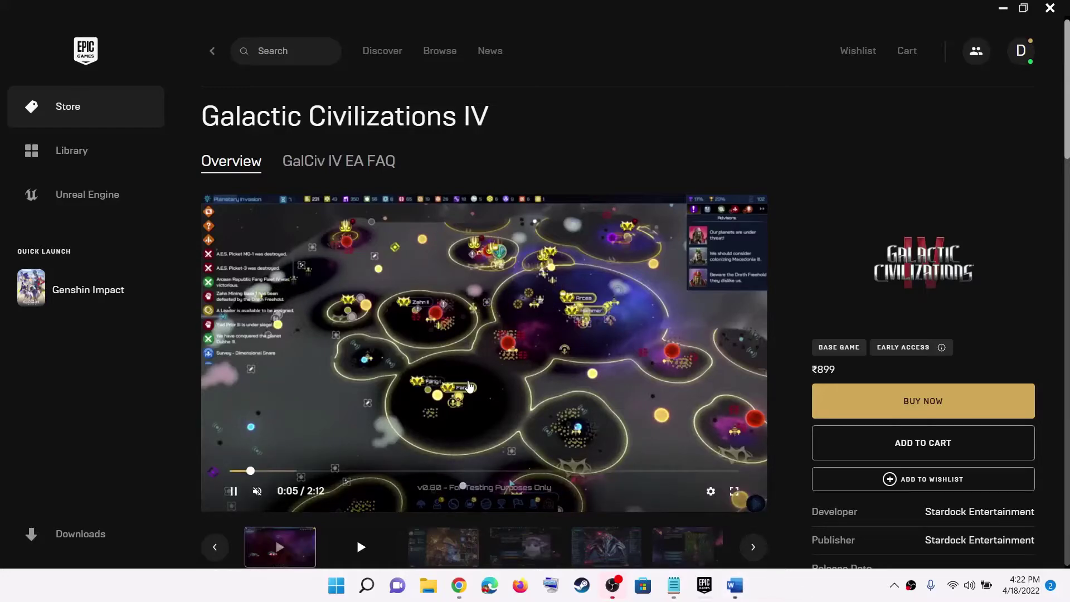
- Highlight 'antivirus program' and 'game exe' in the guide's Step 4 heading, then minimise Word
left_click(735, 585)
scroll(372, 338, "down", 4)
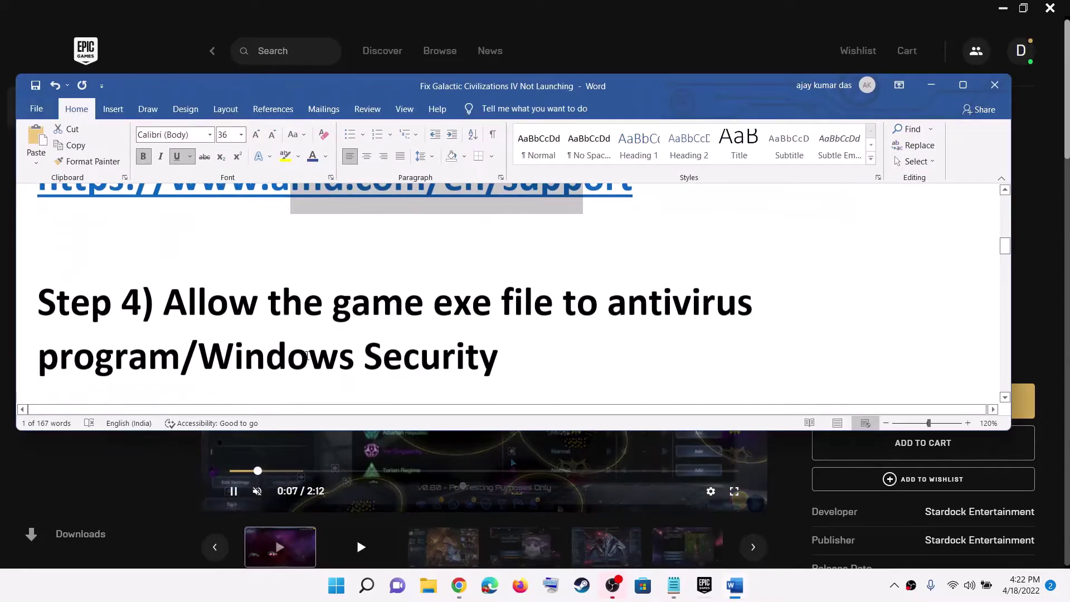
left_click_drag(627, 273, 181, 334)
left_click(472, 274)
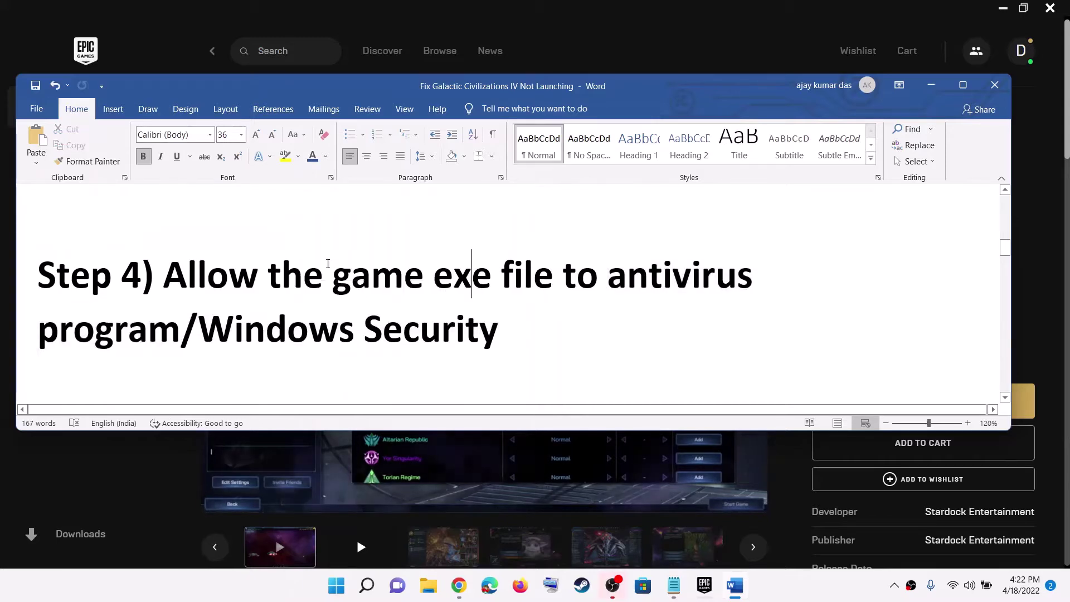
left_click_drag(501, 275, 498, 329)
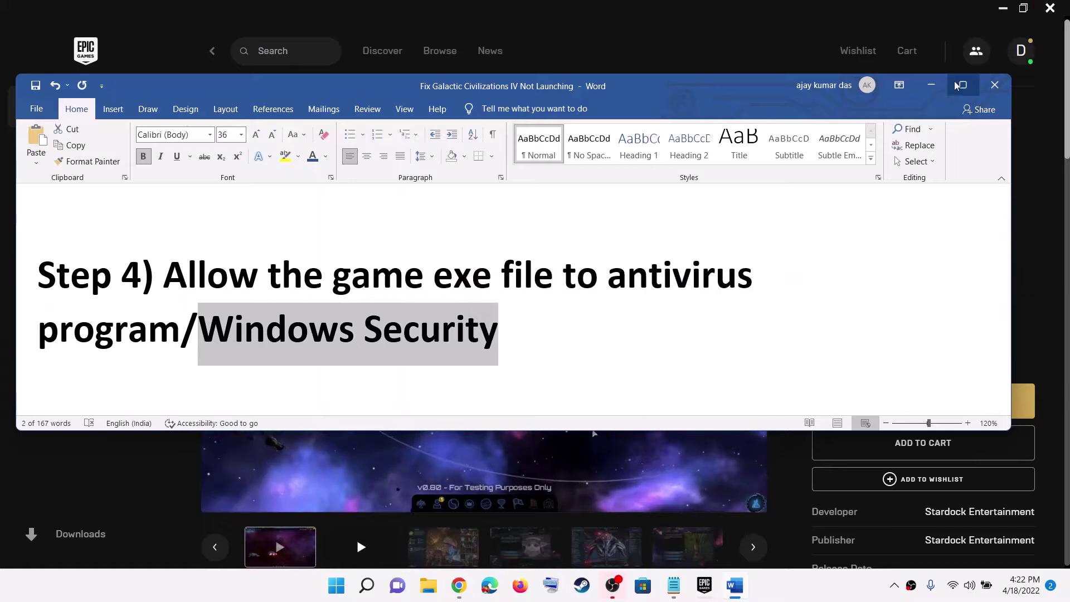
left_click(930, 84)
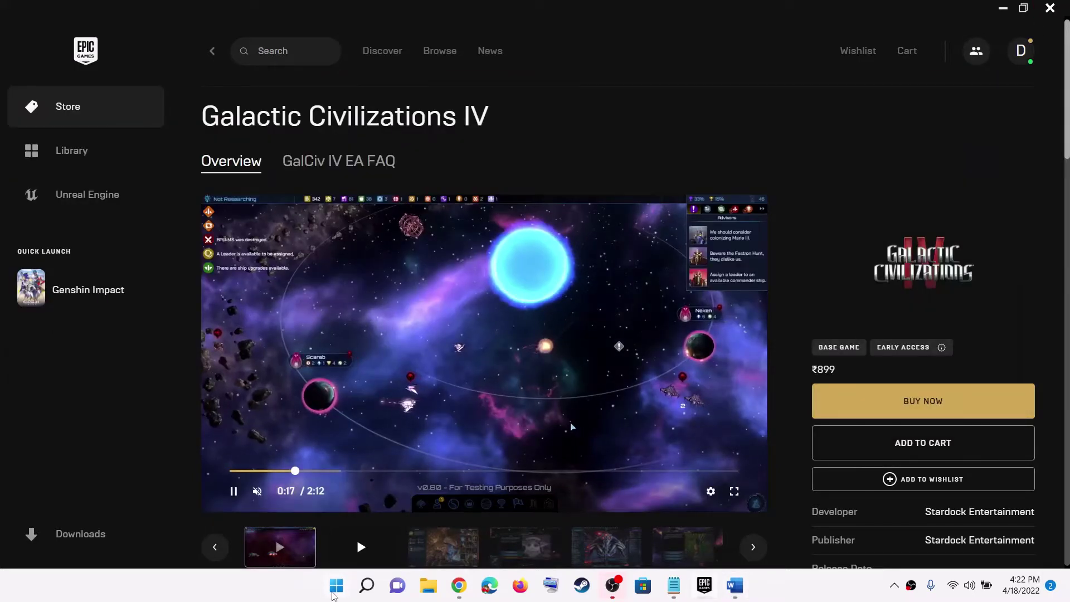
- Open Windows Settings at Privacy & security > Windows Security
key("super+i")
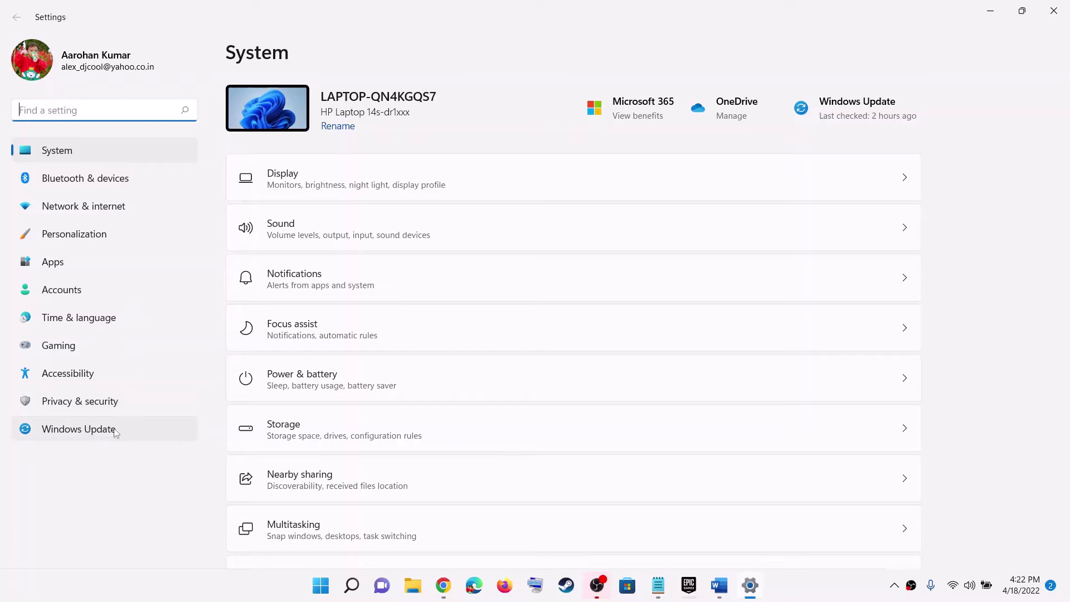
left_click(81, 409)
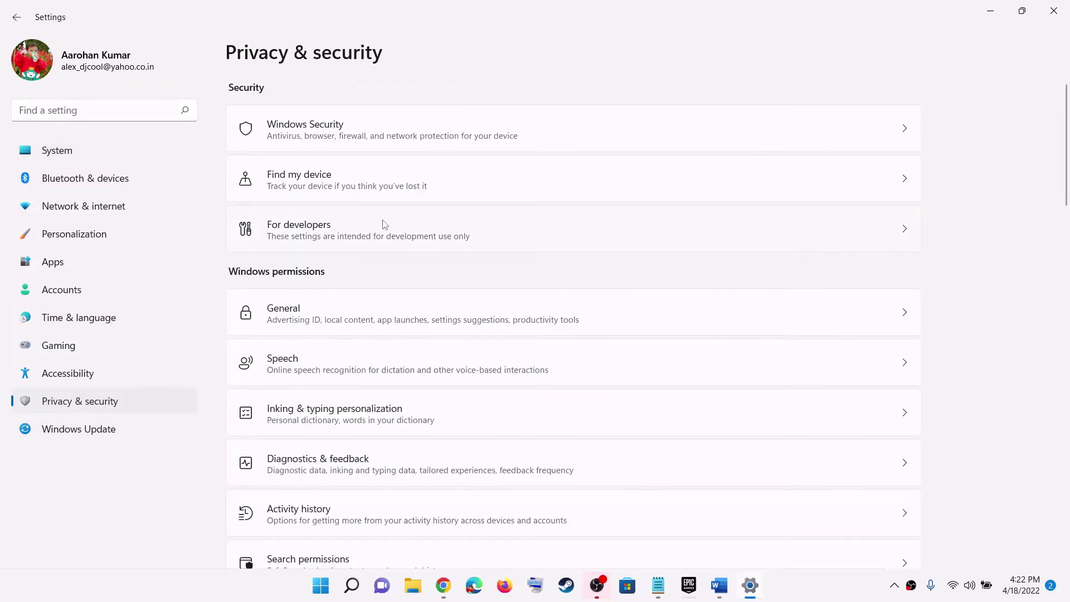
left_click(376, 139)
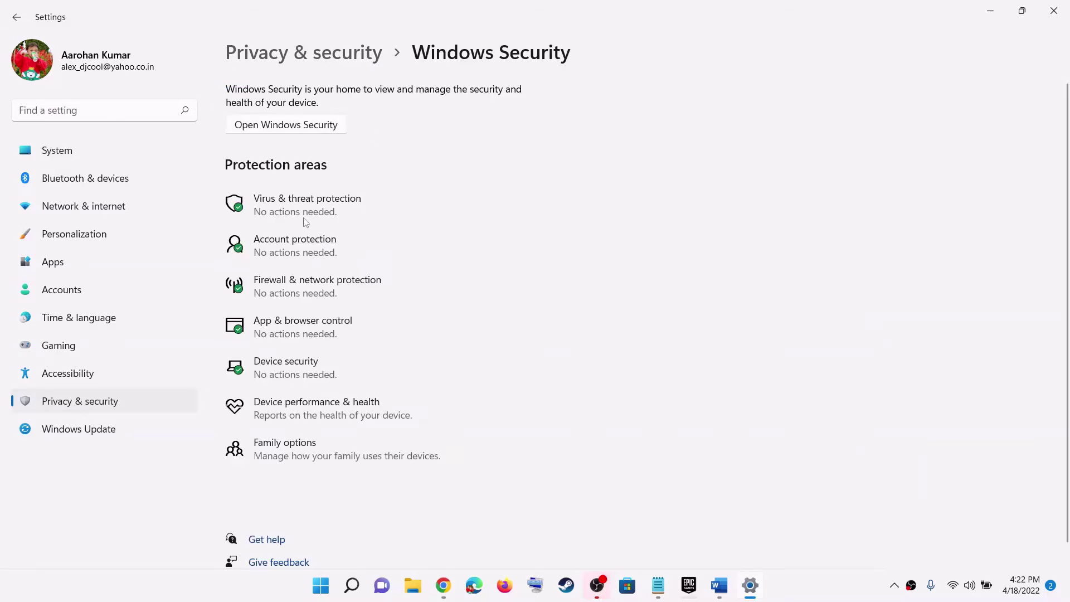
- Open Controlled folder access's allowed-apps list via Manage ransomware protection, approving the admin prompt
left_click(286, 210)
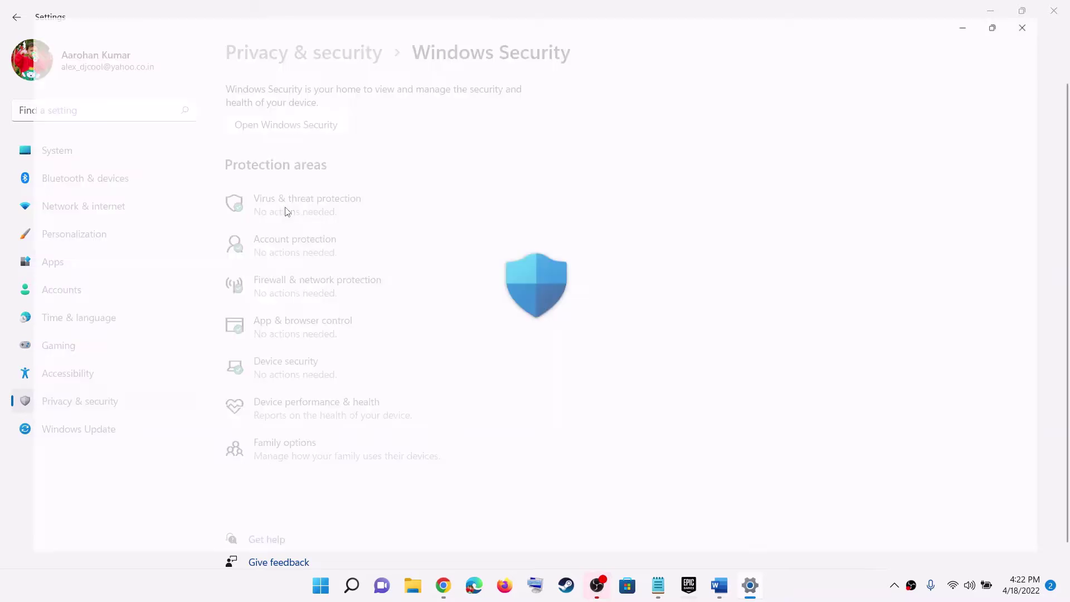
scroll(401, 398, "down", 2)
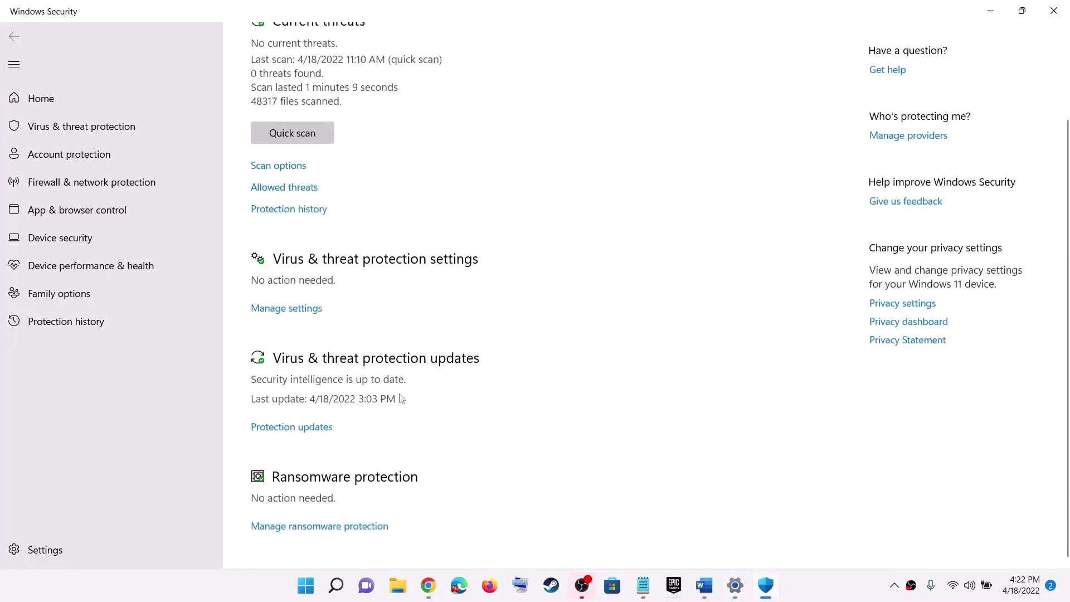
left_click(330, 528)
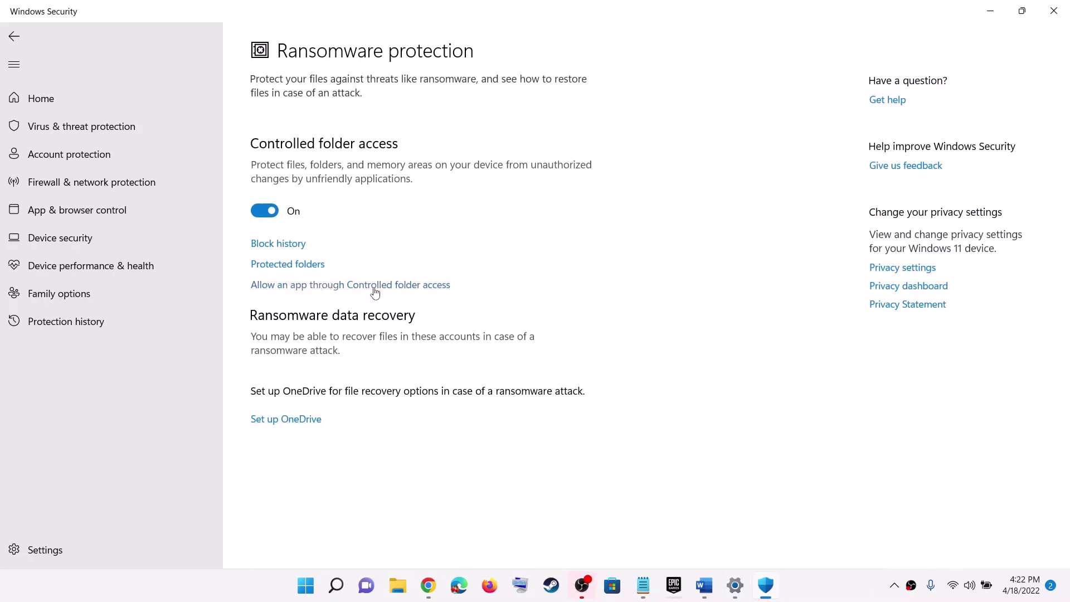
left_click(389, 284)
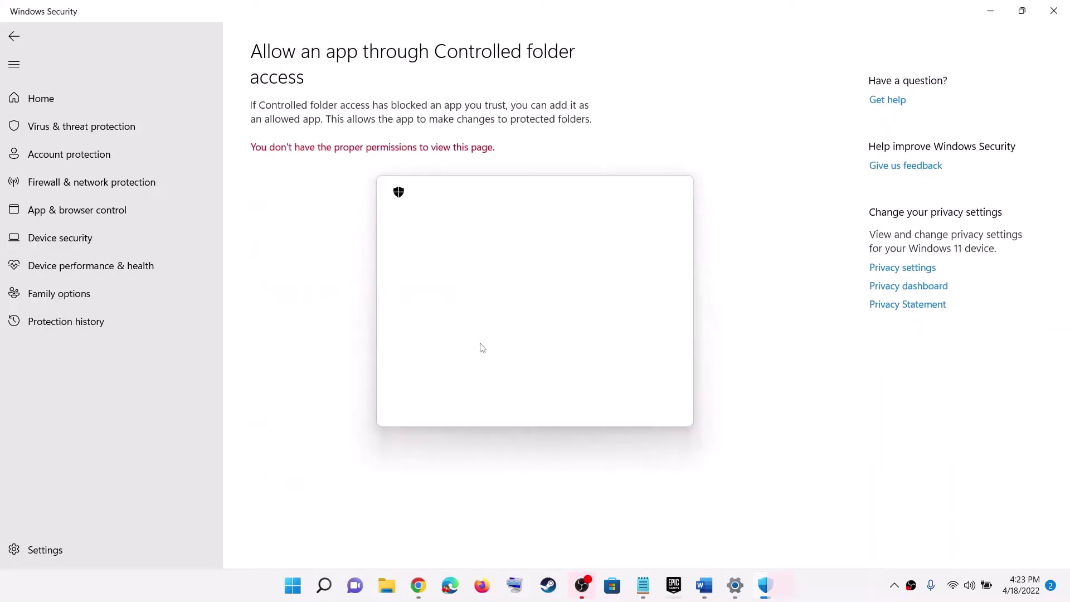
left_click(492, 399)
scroll(369, 210, "down", 2)
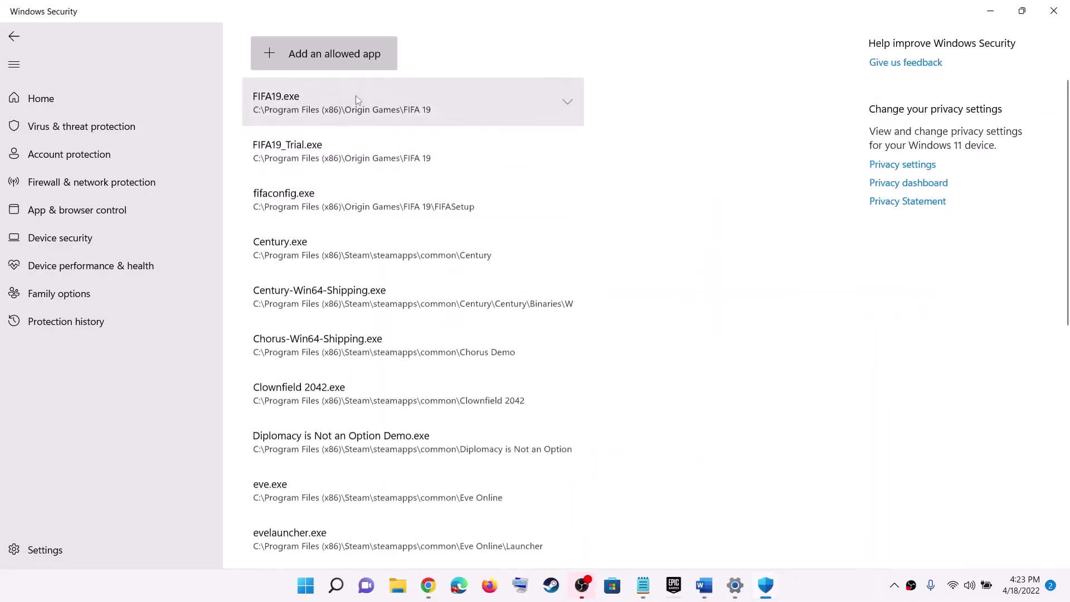
left_click(323, 56)
- Browse all apps to the C:\Program Files\Epic Games\Fortnite folder
left_click(334, 108)
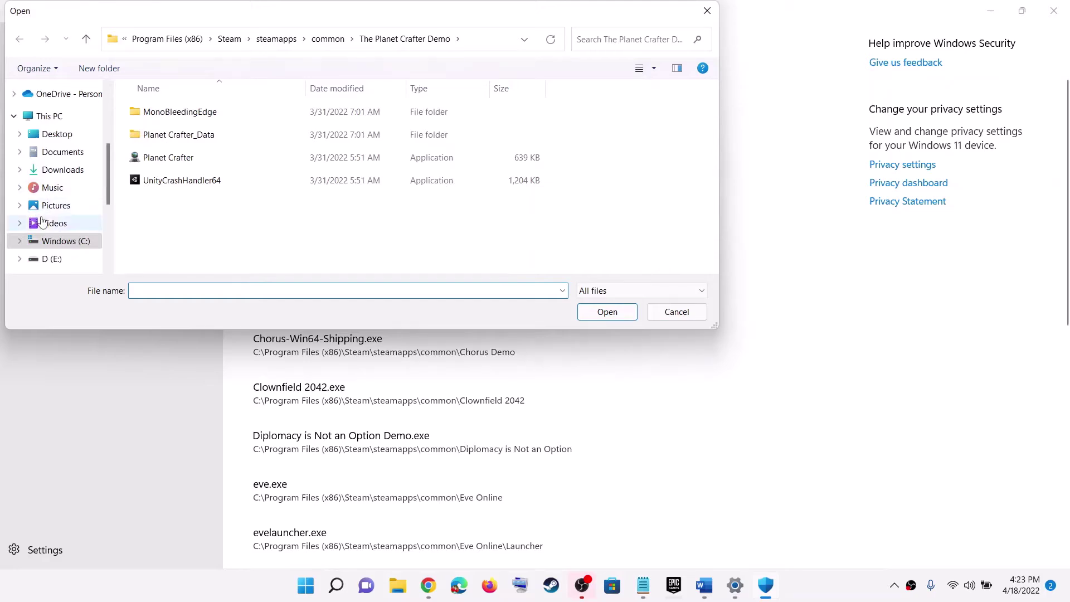
left_click(53, 243)
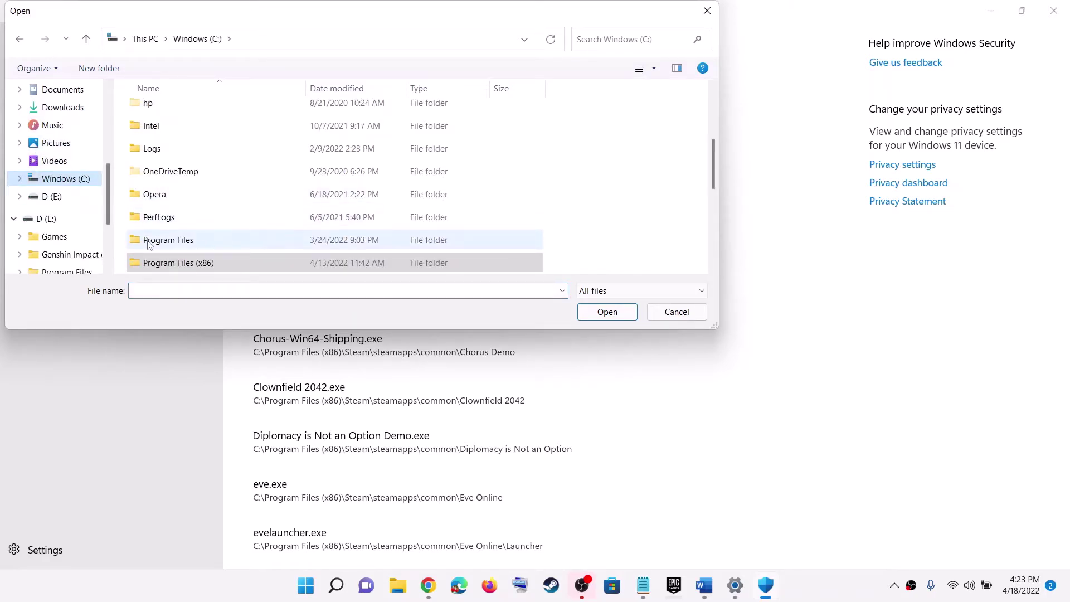
left_click(169, 241)
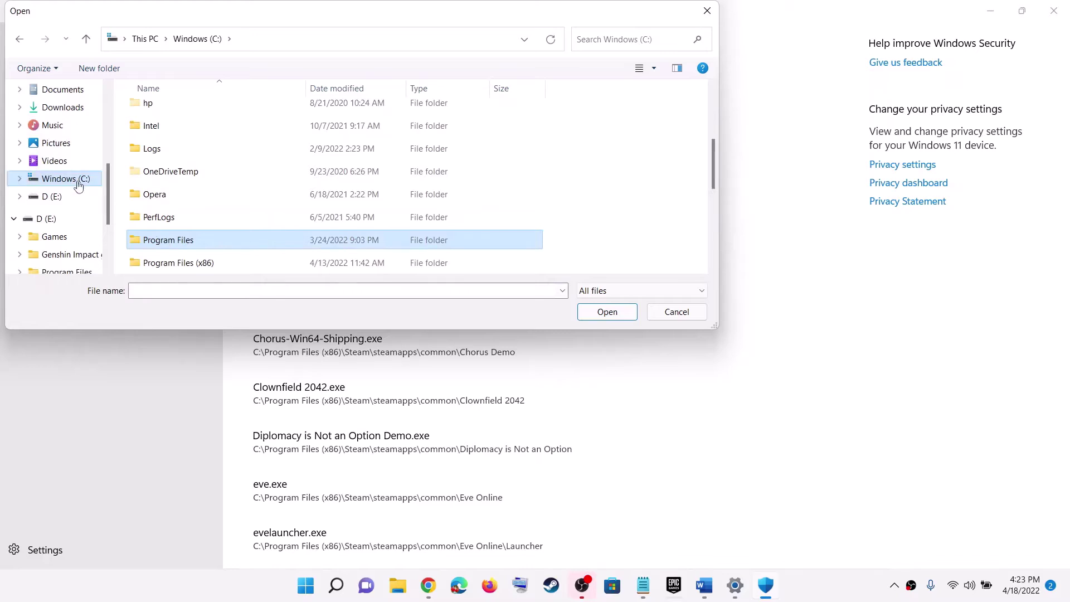
double_click(177, 240)
scroll(258, 200, "down", 2)
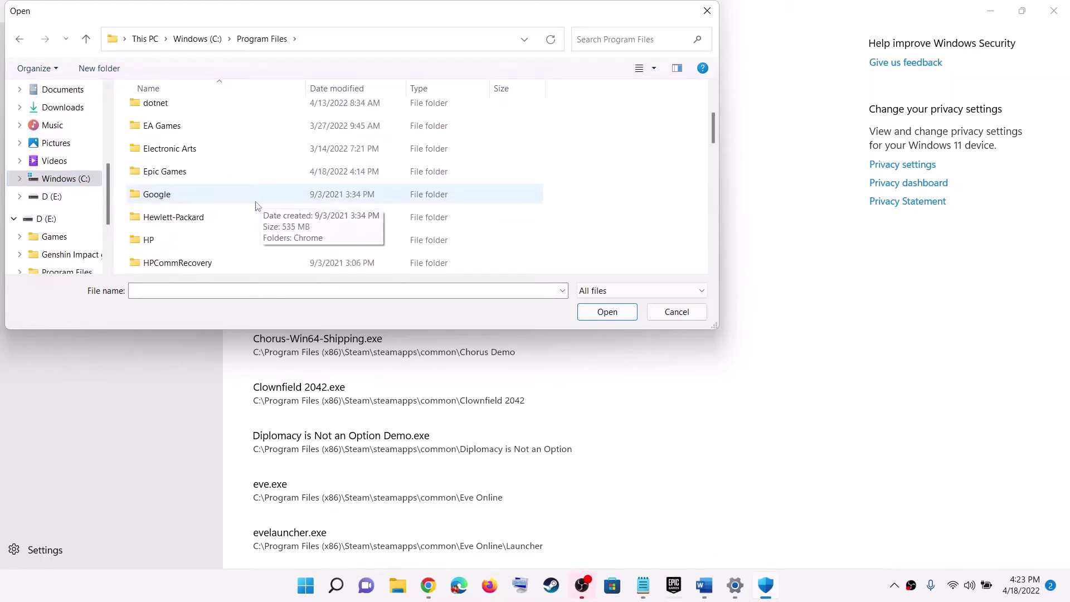
double_click(179, 173)
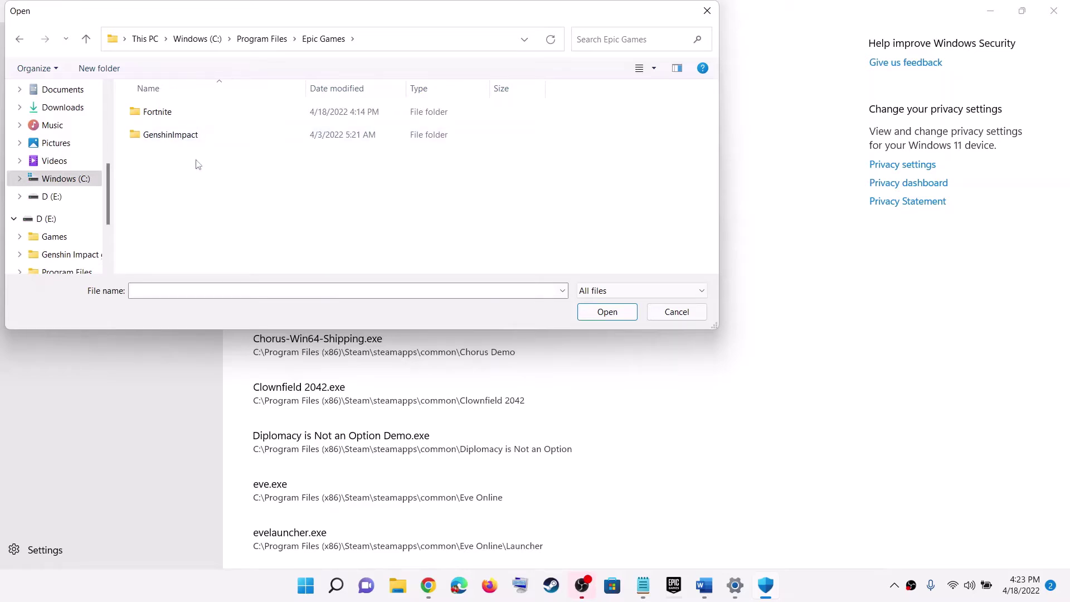
double_click(185, 115)
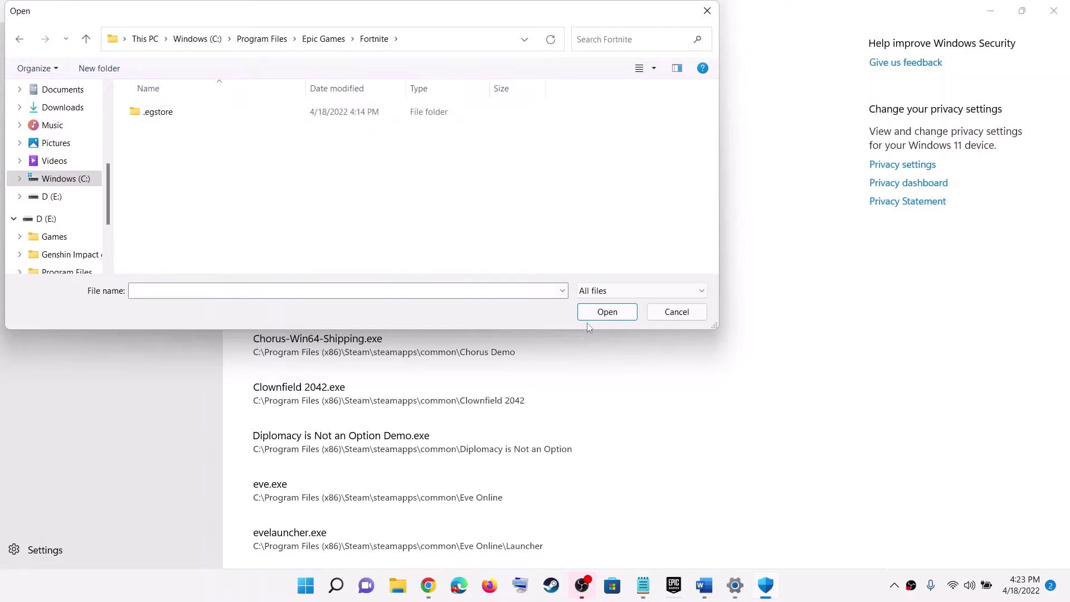
- Cancel without allowing an app, then close Windows Security and Settings
left_click(682, 312)
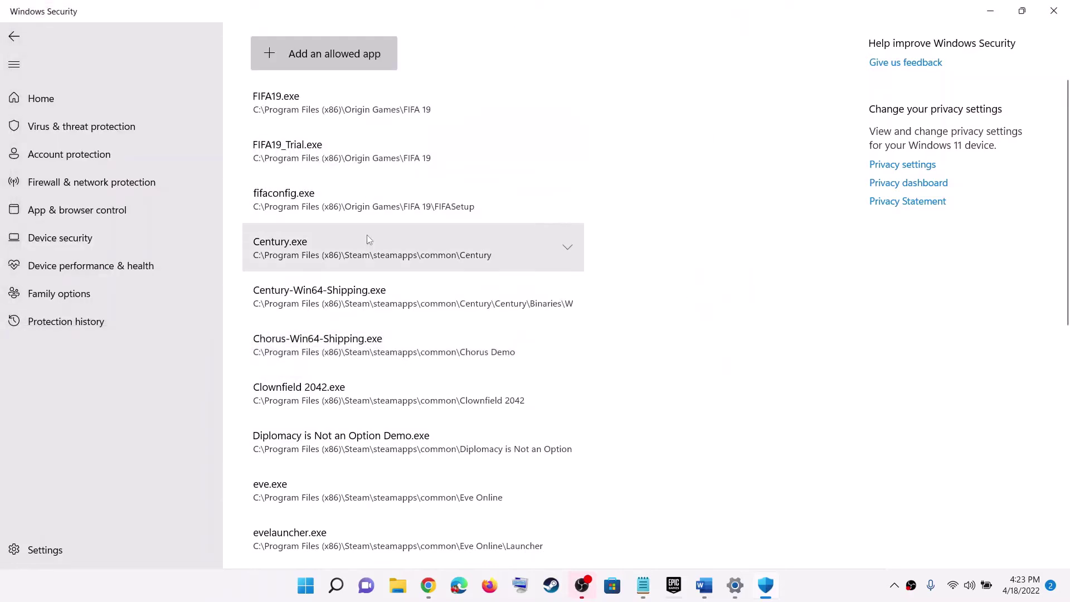
left_click(1053, 11)
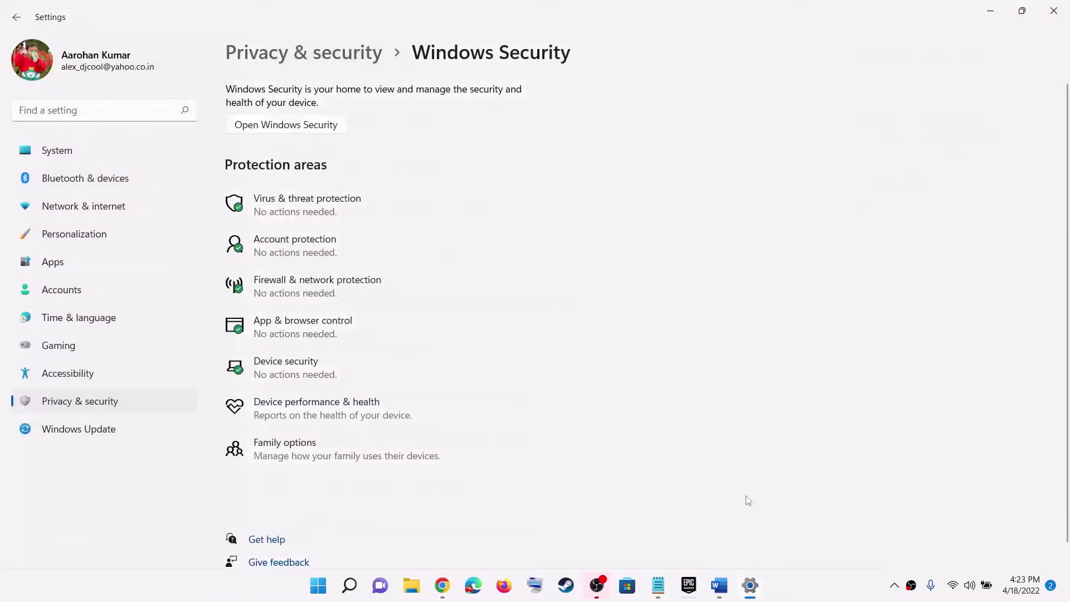
left_click(1053, 11)
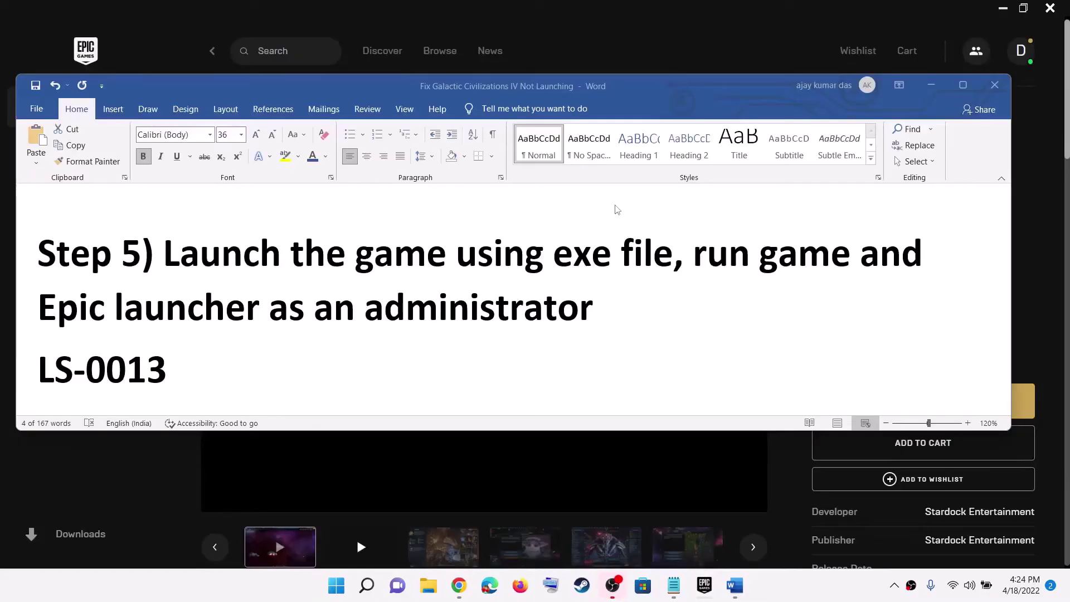
- Highlight Step 5's 'launch the game using exe' text, minimise Word and open This PC in File Explorer
left_click_drag(176, 256, 613, 256)
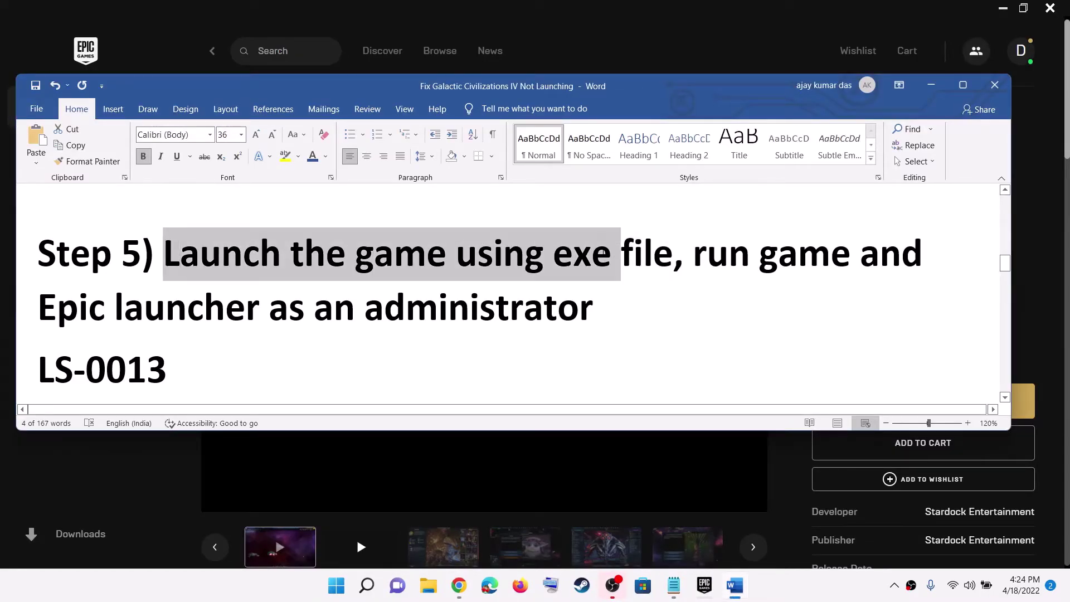
left_click(930, 85)
left_click(431, 597)
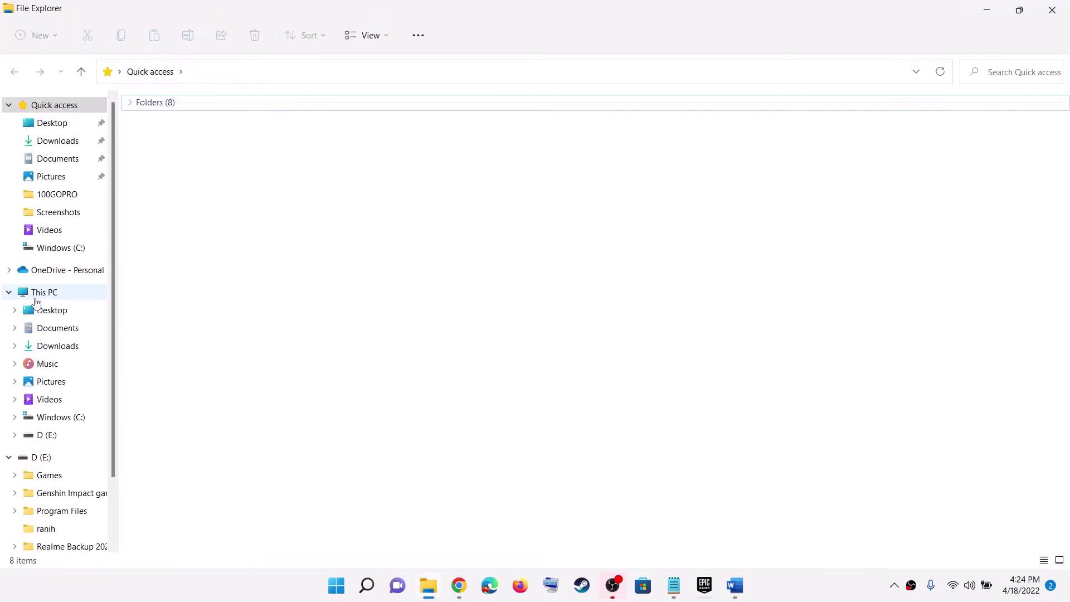
left_click(35, 299)
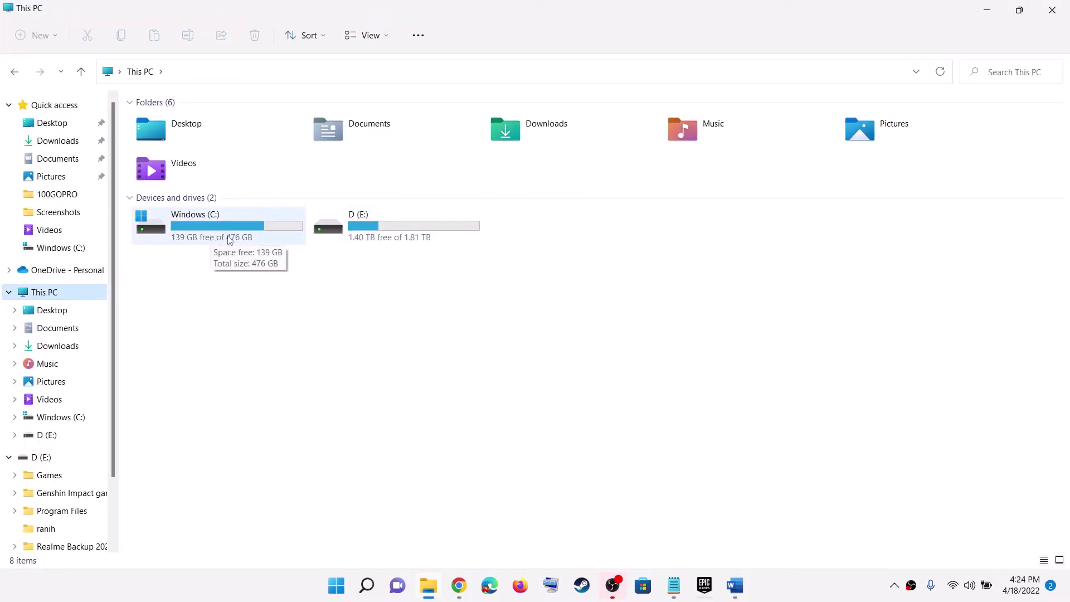
- Browse to C:\Program Files\Epic Games\GenshinImpact in File Explorer
double_click(227, 238)
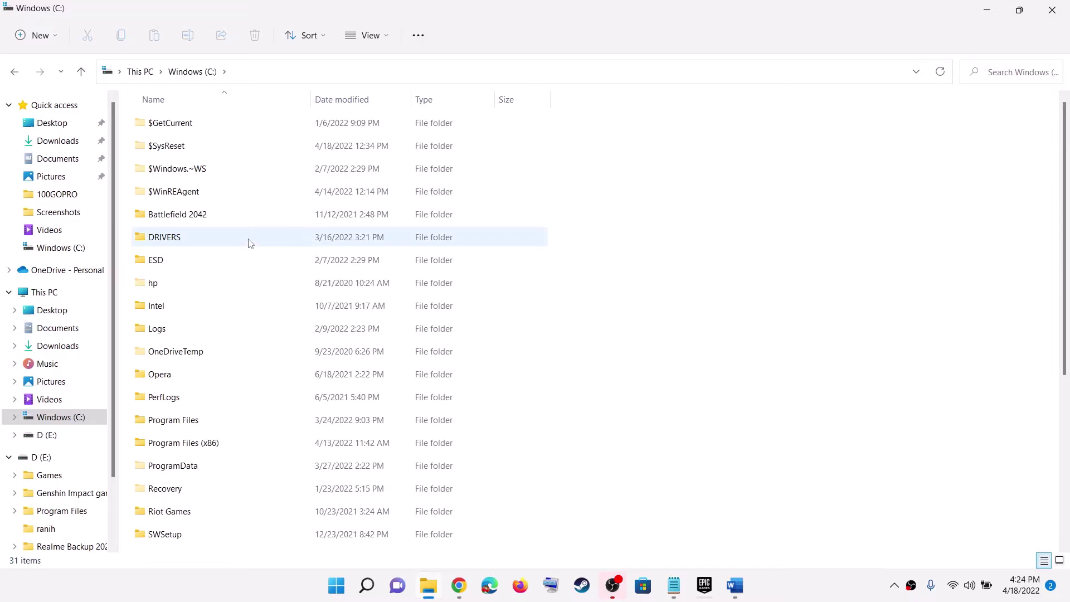
scroll(237, 386, "down", 1)
double_click(223, 352)
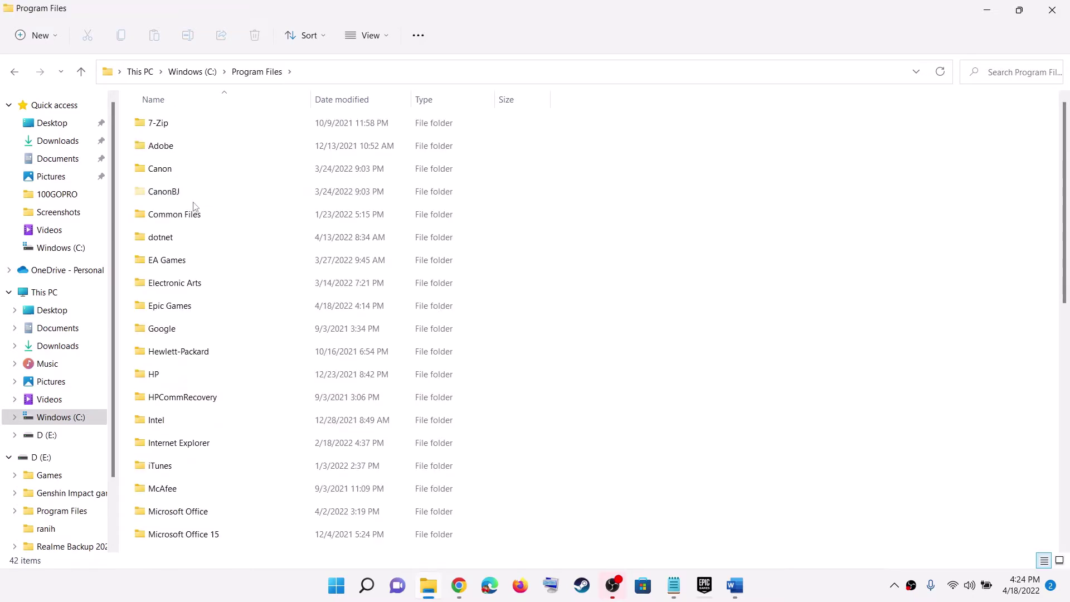
double_click(185, 301)
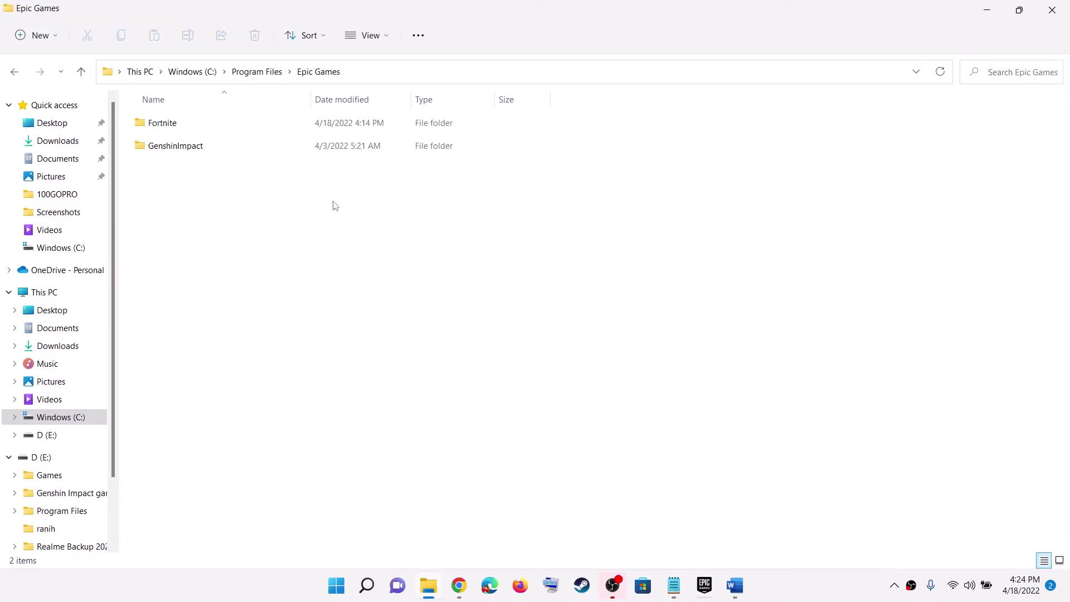
left_click_drag(404, 225, 172, 101)
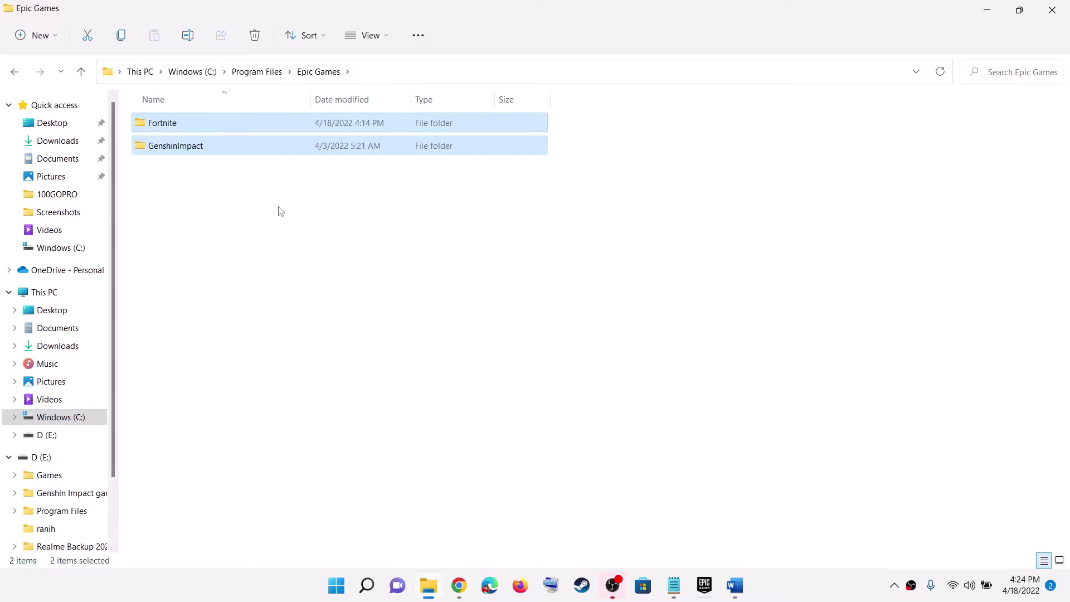
left_click(176, 153)
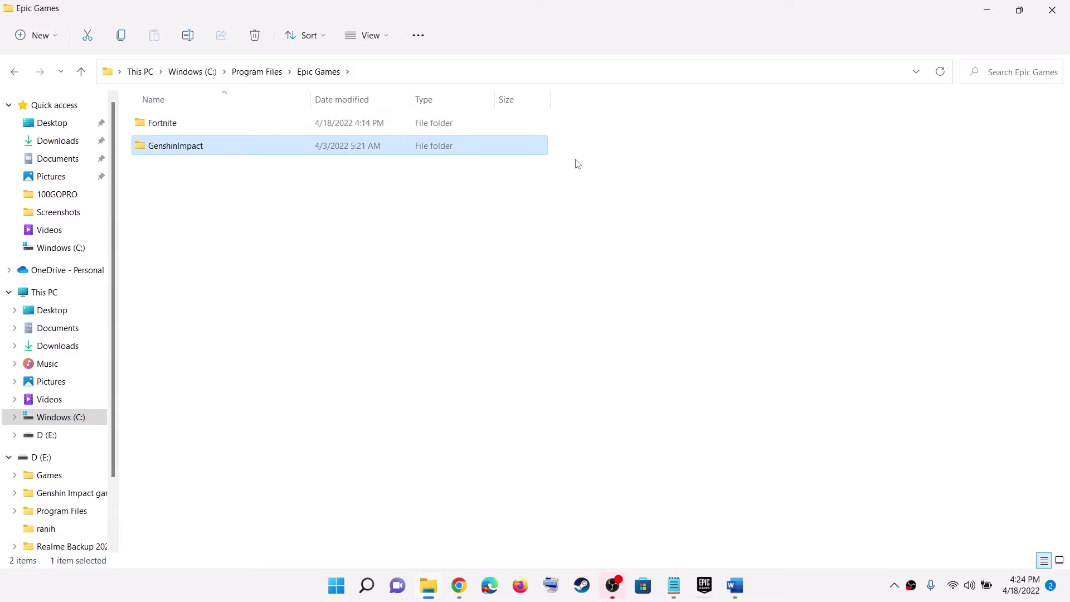
double_click(182, 153)
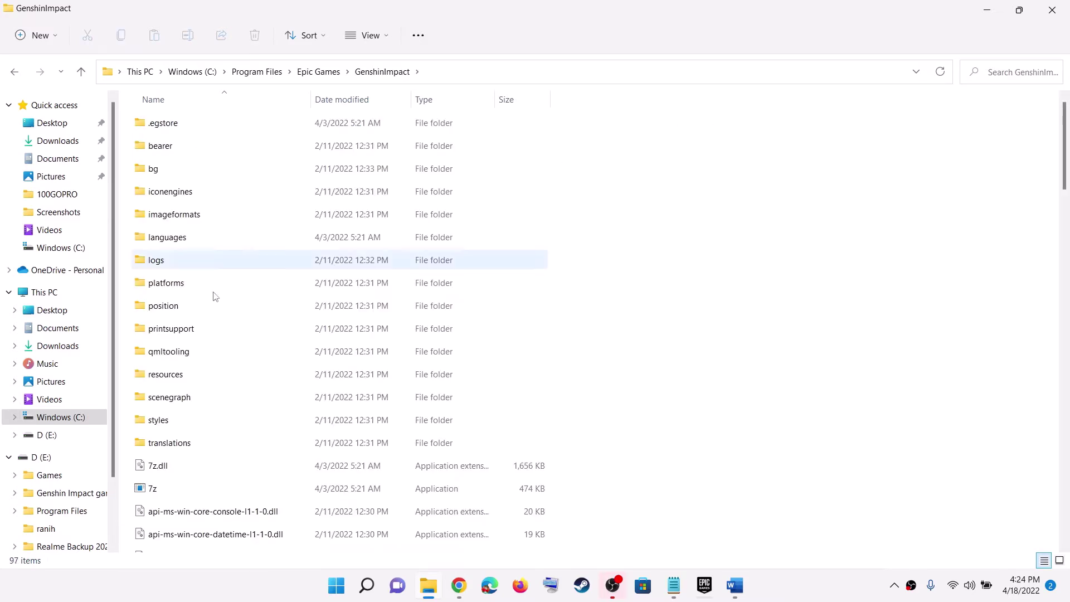
- Select the launcher_epic application and bring the Word guide back to the front
scroll(277, 434, "down", 7)
scroll(277, 434, "down", 15)
scroll(290, 468, "up", 5)
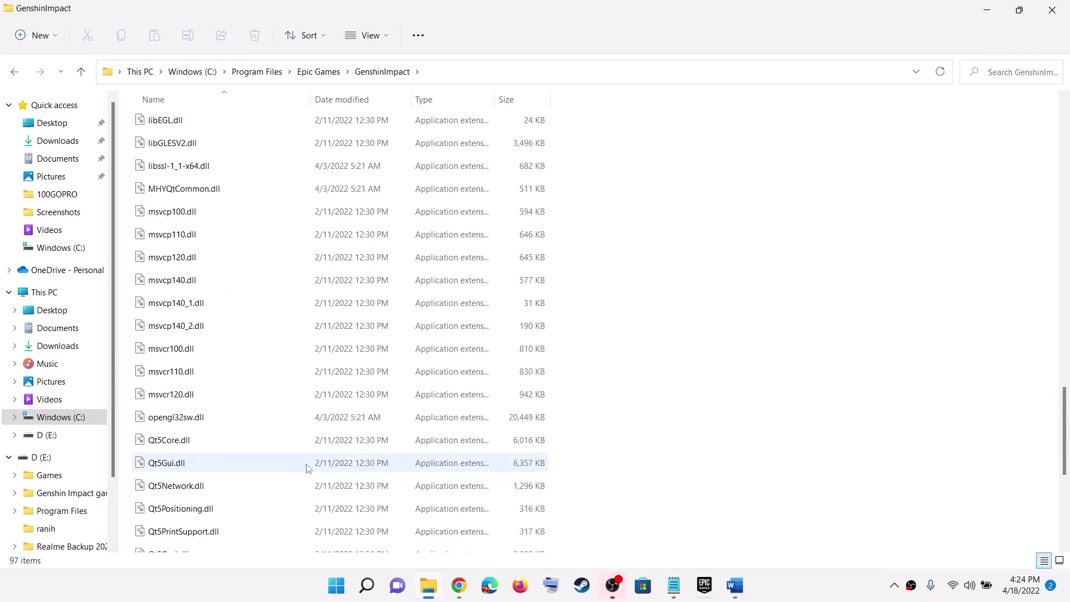
scroll(271, 385, "up", 5)
left_click(198, 393)
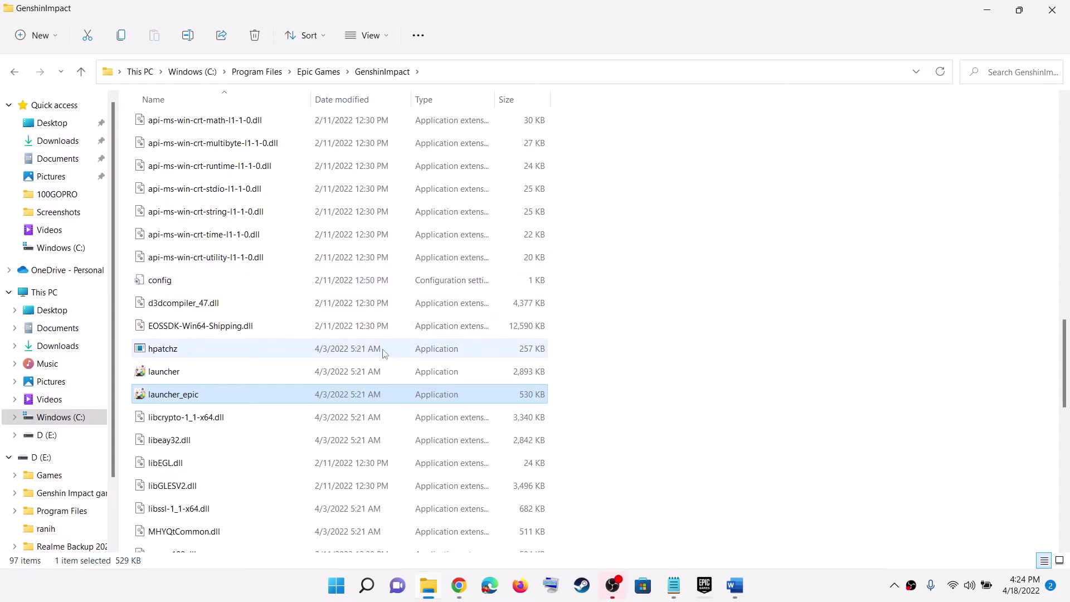
left_click(724, 587)
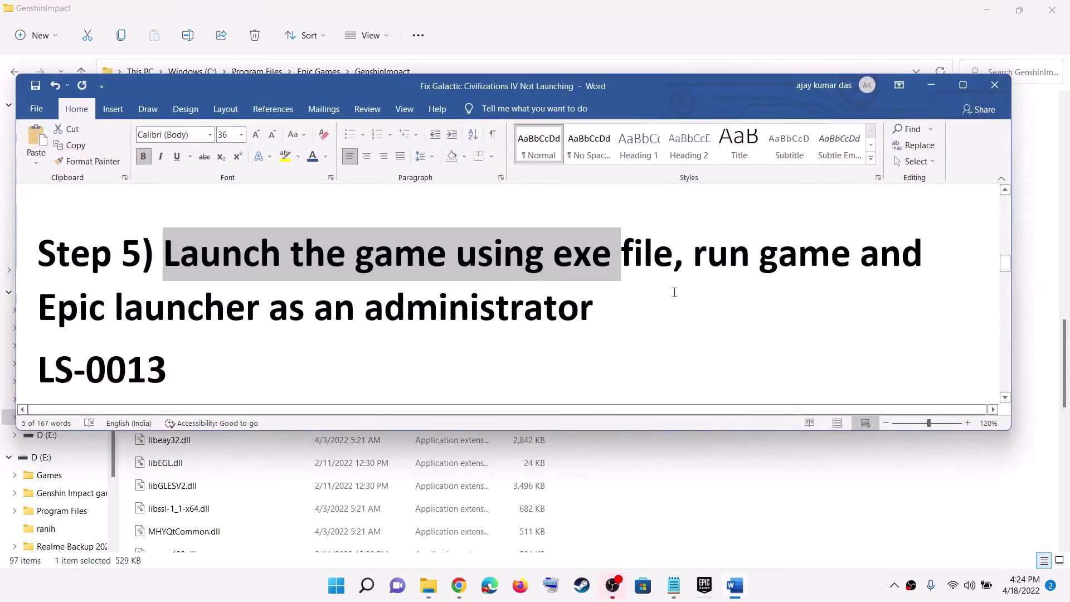
- Highlight 'run game' and 'Epic launcher' in Step 5, then minimise the Word guide
left_click_drag(694, 255, 862, 247)
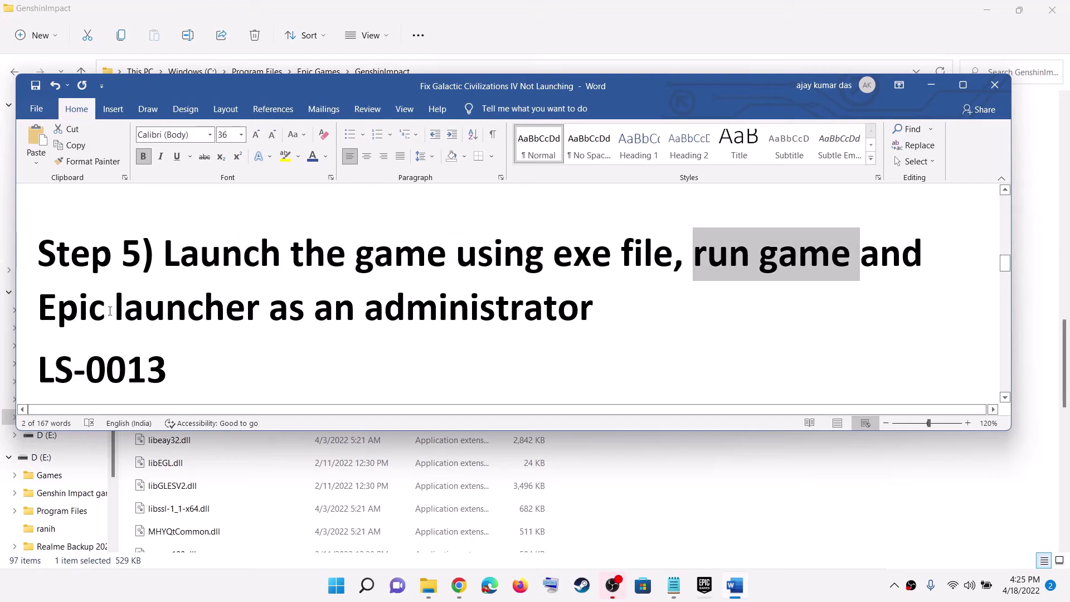
left_click(756, 265)
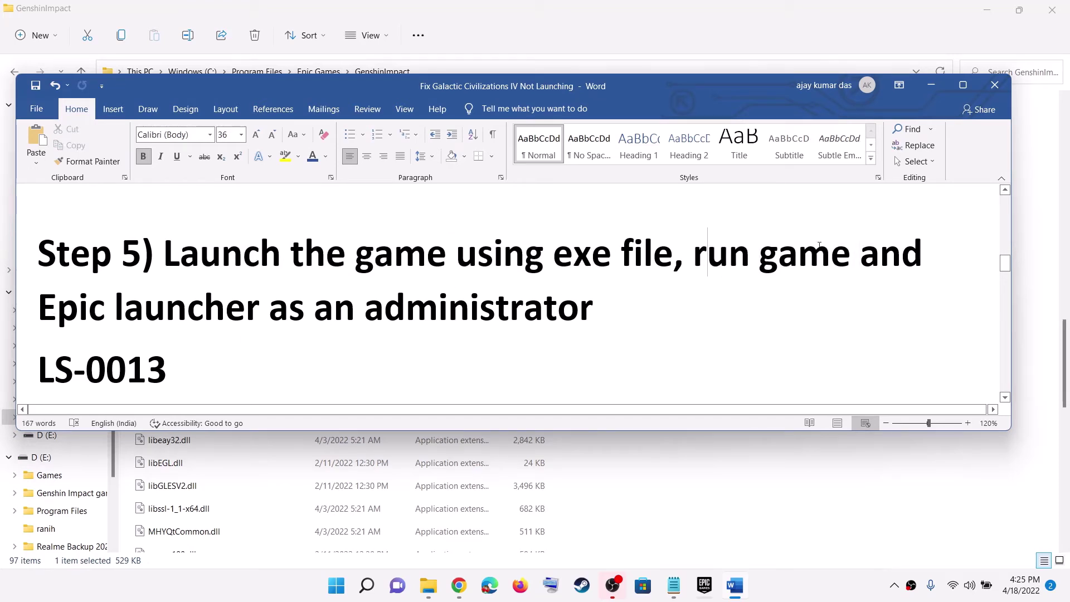
left_click_drag(708, 254, 830, 253)
left_click_drag(68, 311, 246, 310)
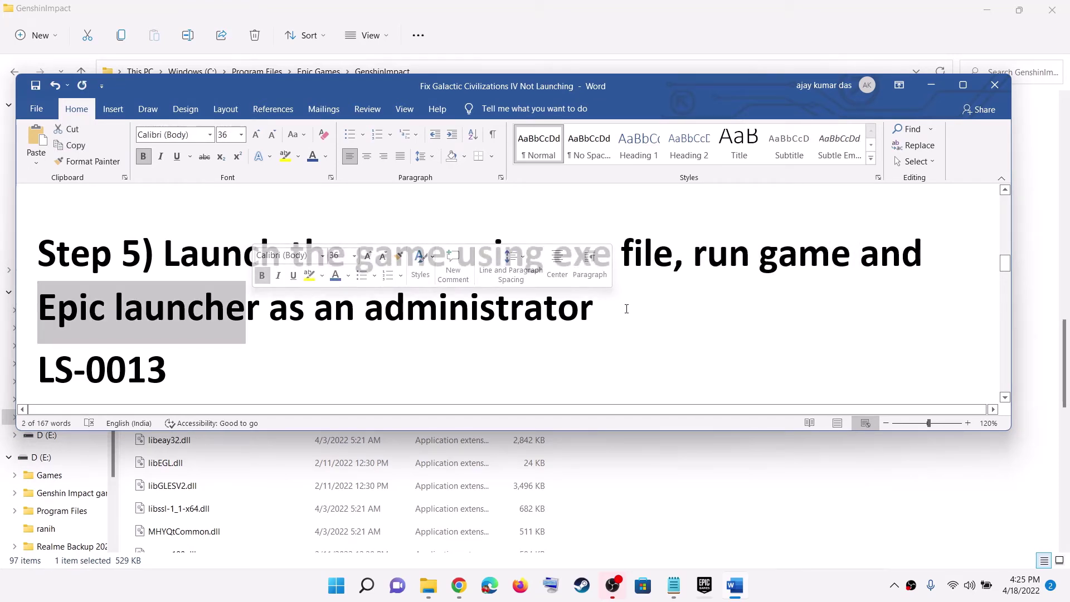
left_click_drag(626, 306, 706, 252)
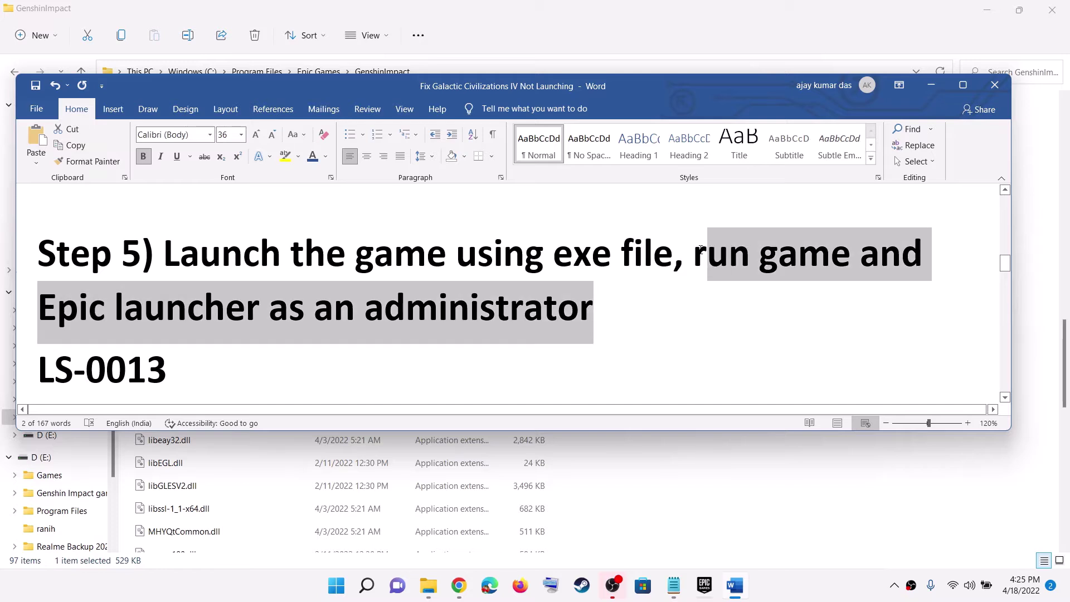
left_click(798, 265)
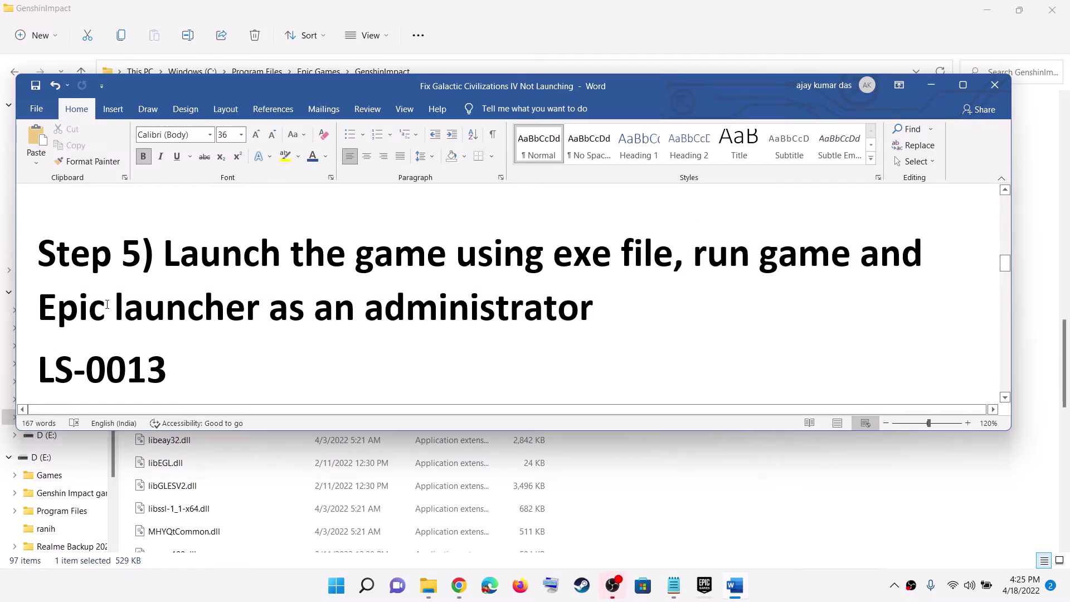
left_click_drag(57, 306, 266, 309)
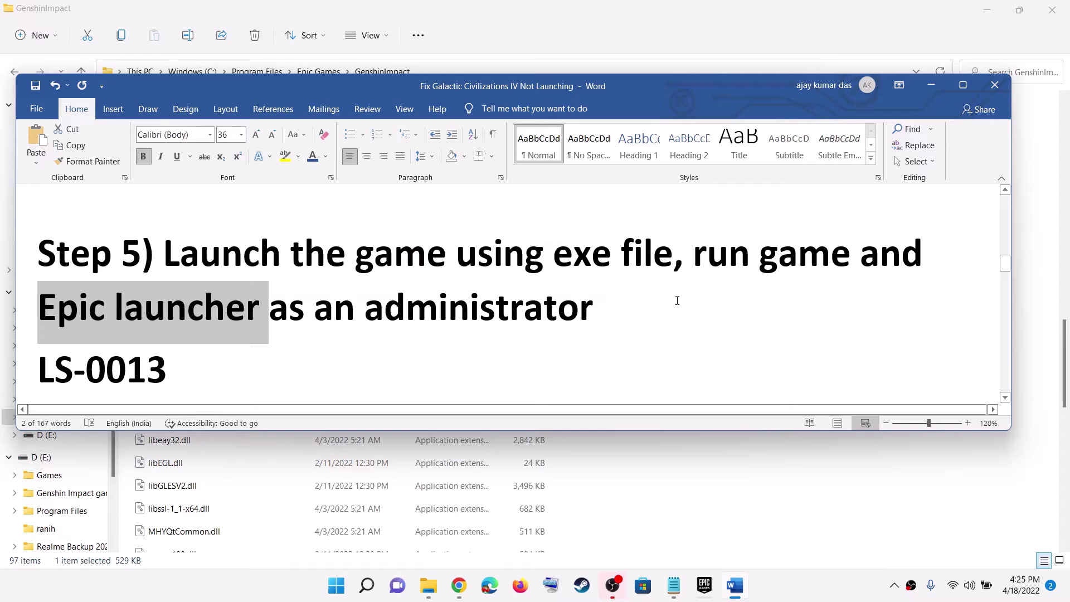
left_click(930, 85)
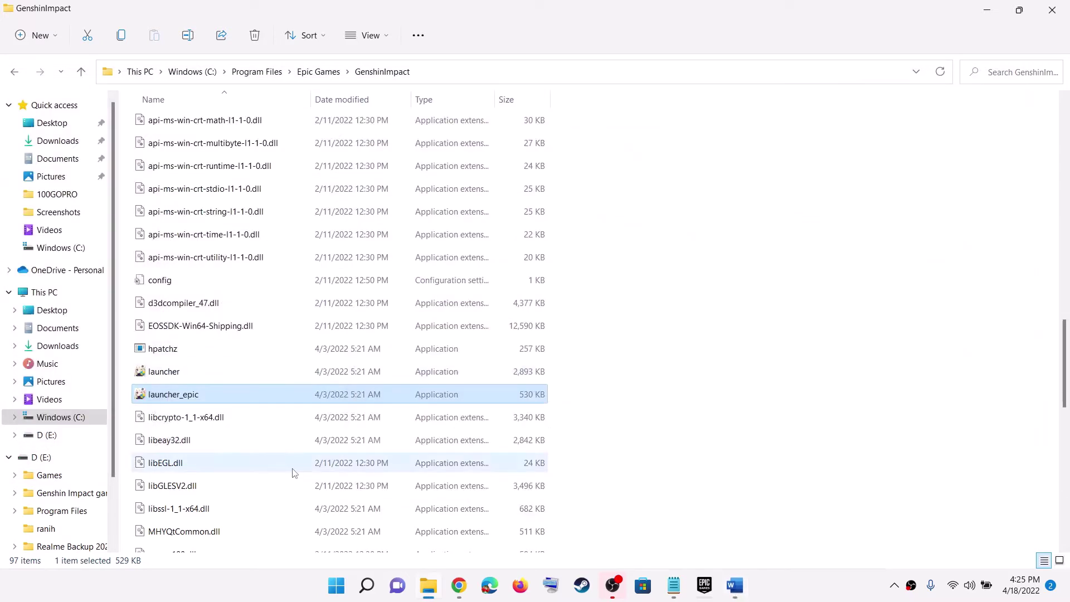
- Make launcher_epic run as administrator in its Properties' Compatibility settings and close the window
right_click(220, 400)
left_click(287, 327)
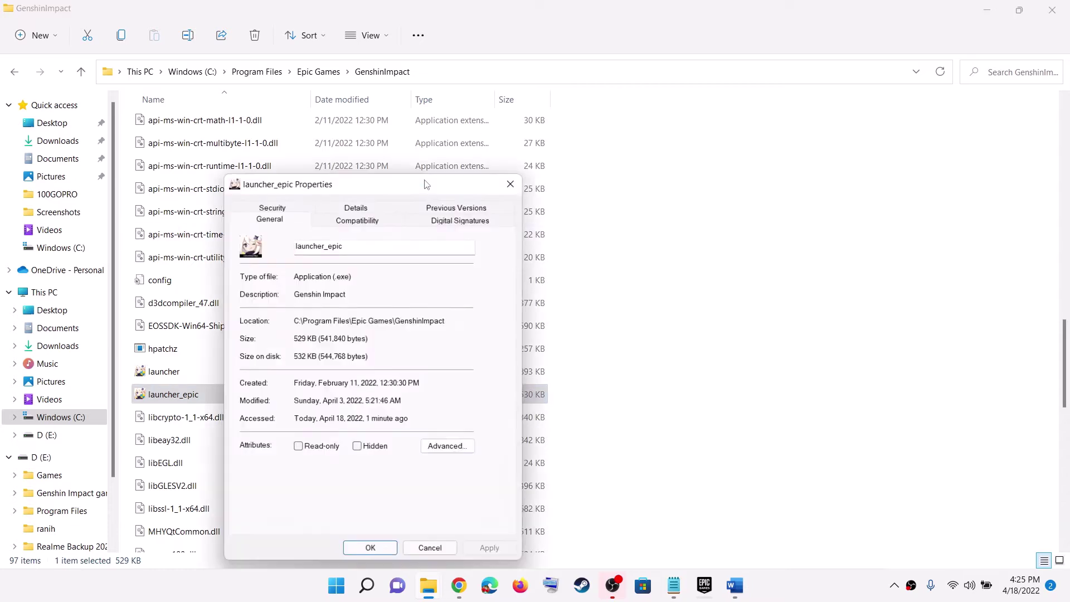
left_click_drag(426, 183, 523, 87)
left_click(462, 125)
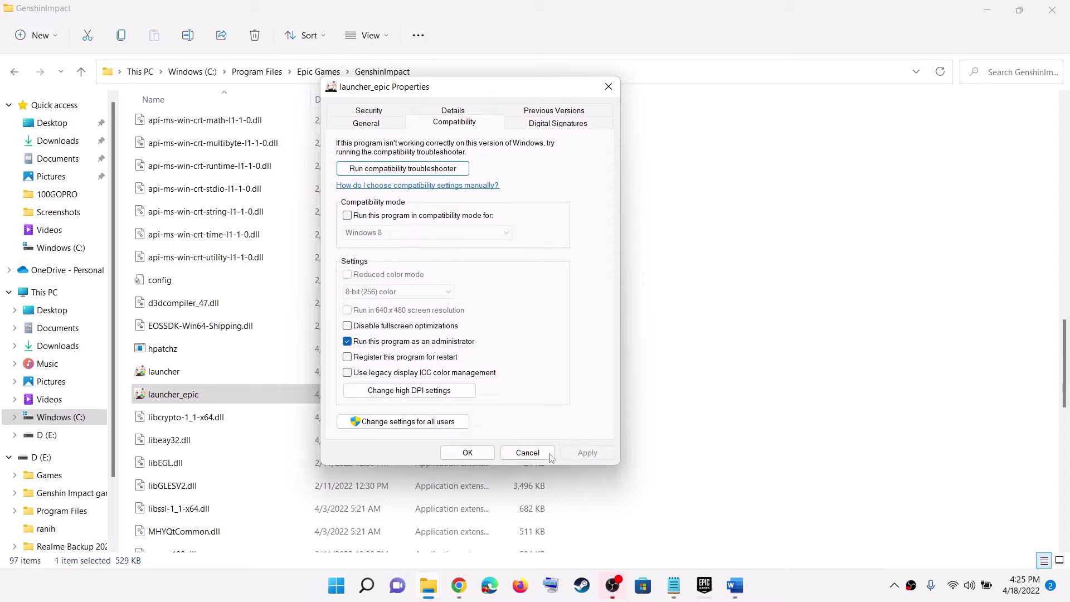
left_click(468, 452)
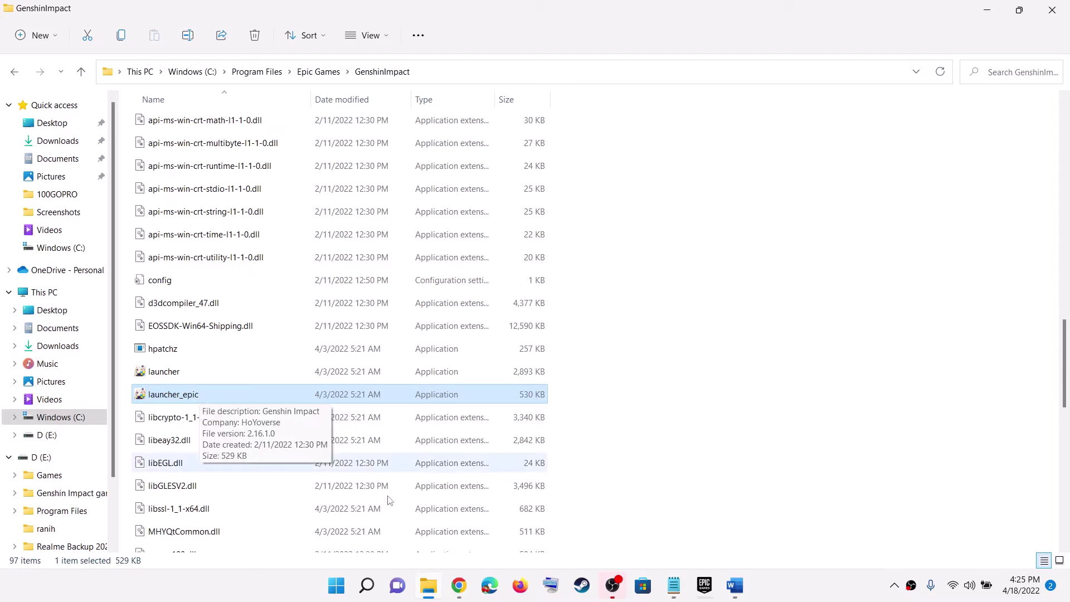
- Search Start for 'epic' and open the Epic Games Launcher's file location
left_click(341, 588)
type("ep")
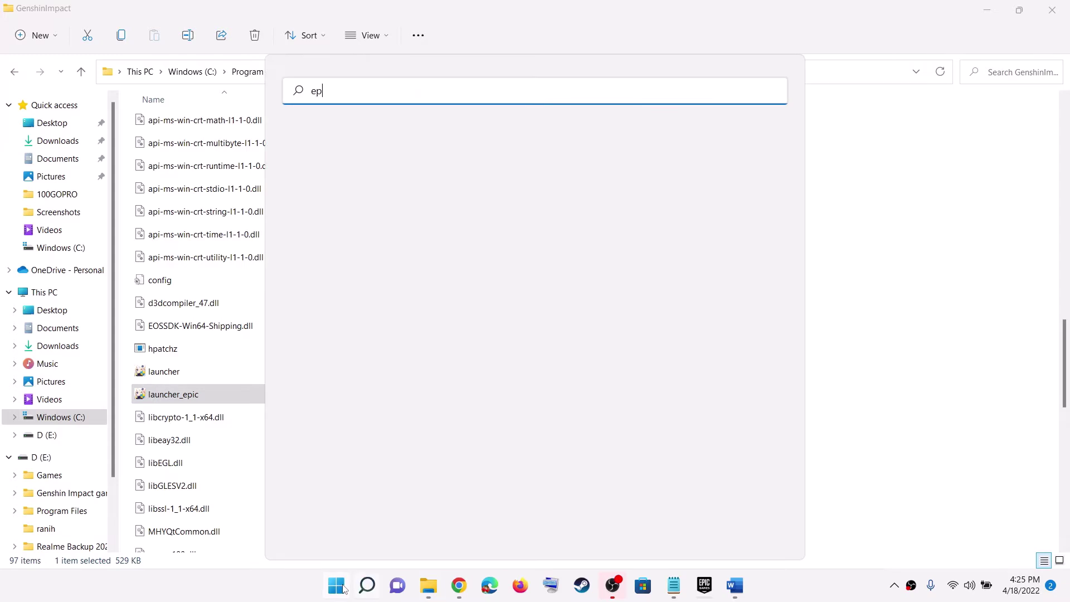
type("ic")
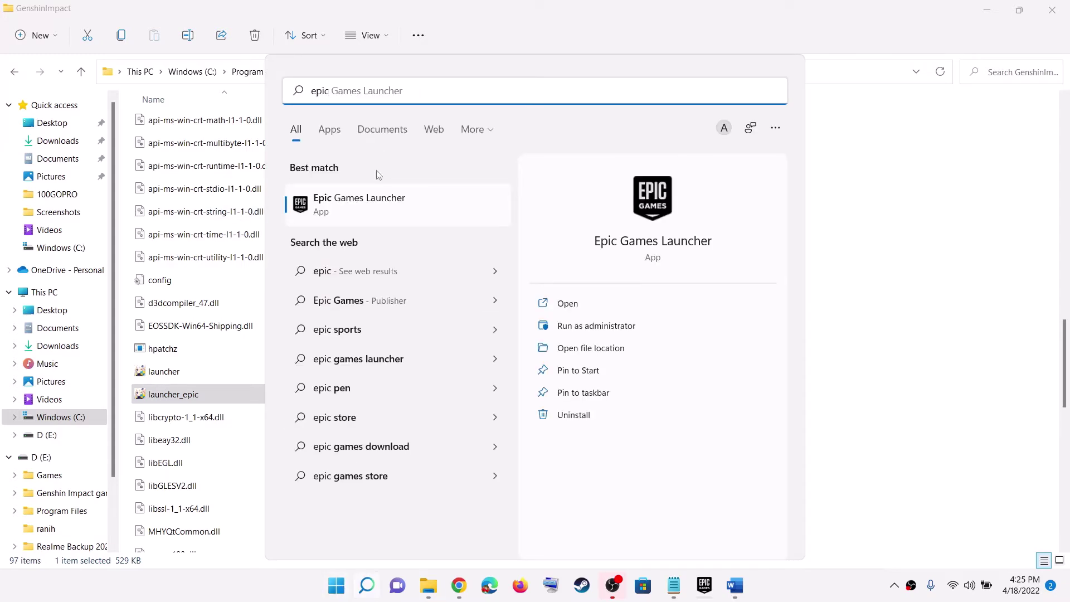
right_click(352, 210)
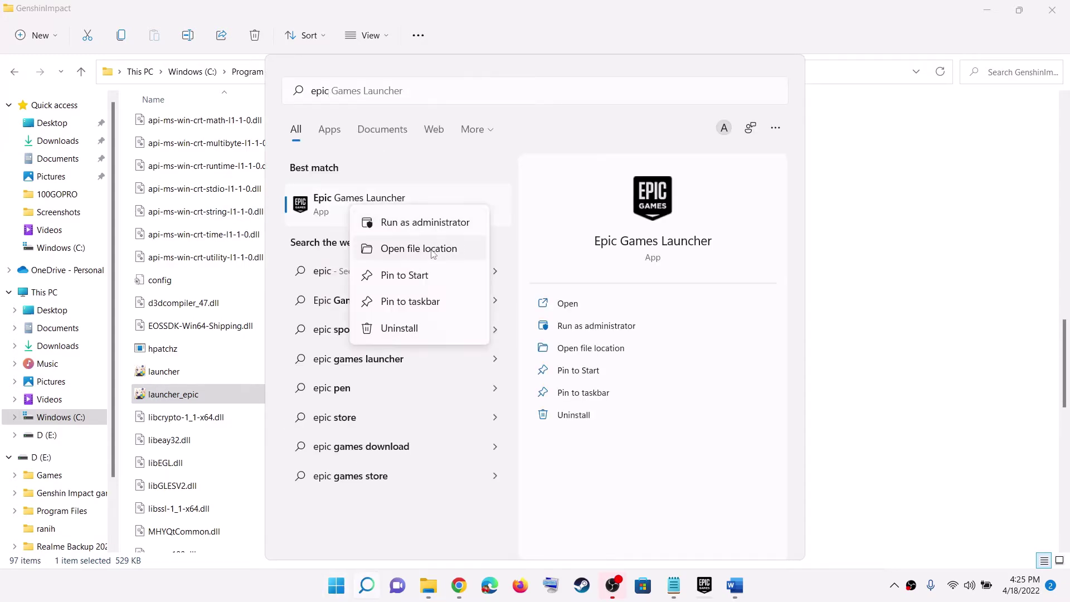
left_click(443, 247)
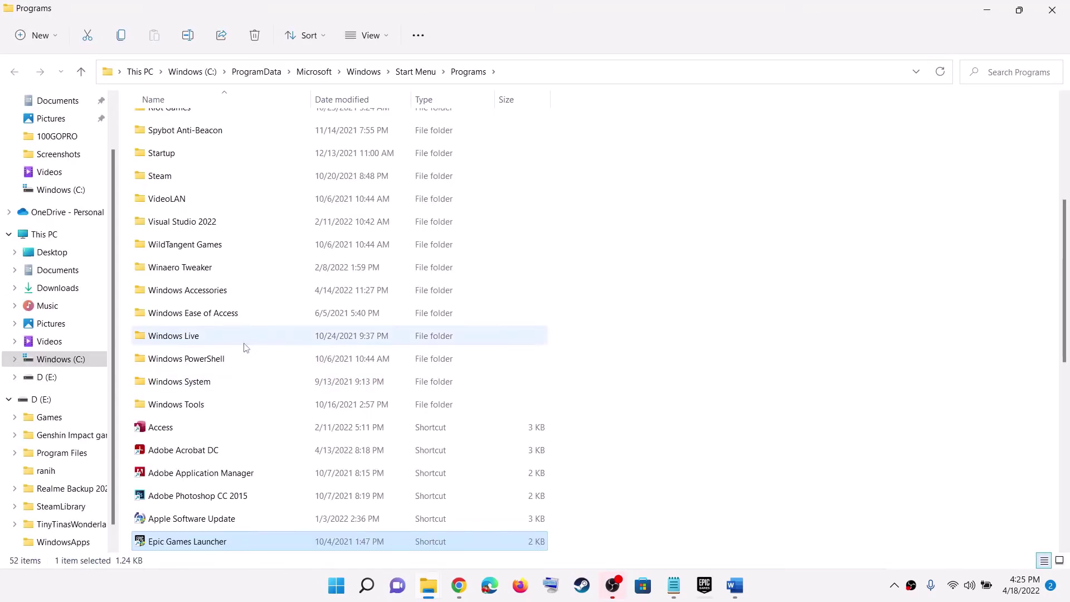
- Set the Epic Games Launcher shortcut to run as administrator in its Compatibility properties
right_click(212, 532)
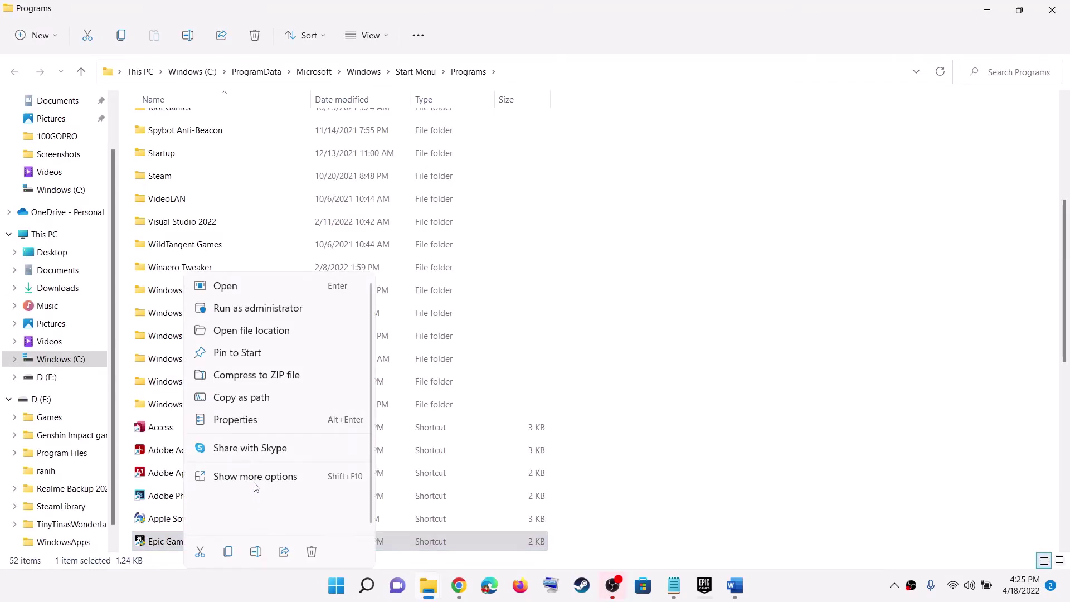
left_click(243, 421)
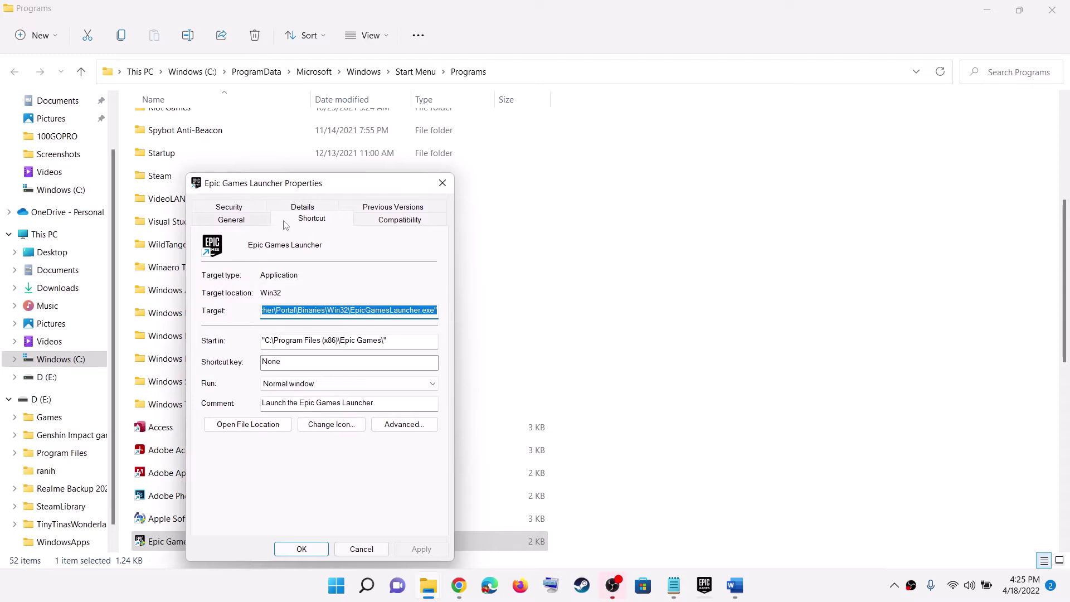
left_click(365, 222)
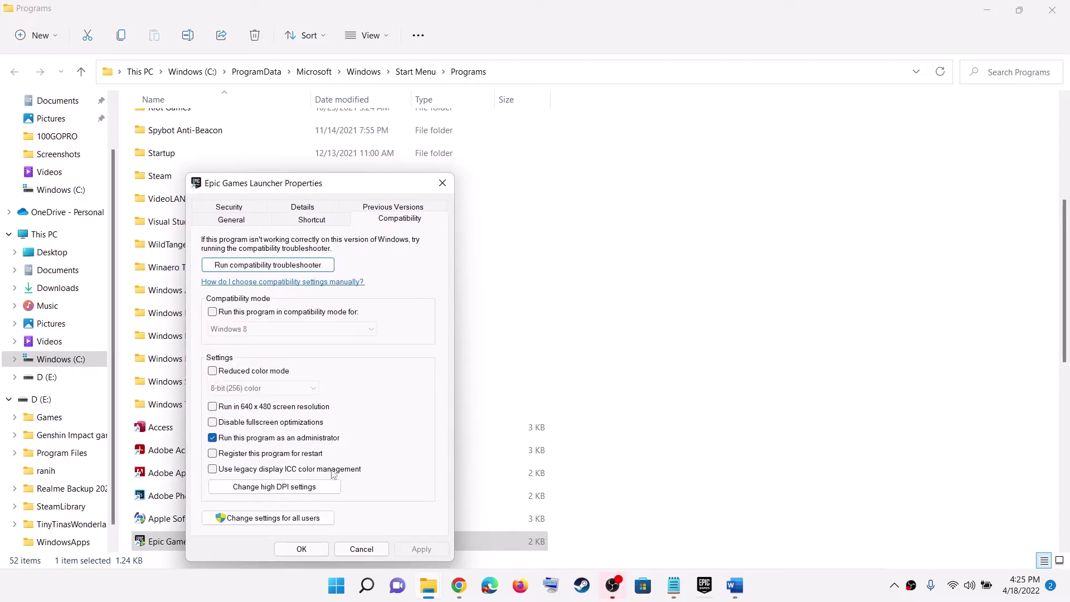
left_click(301, 548)
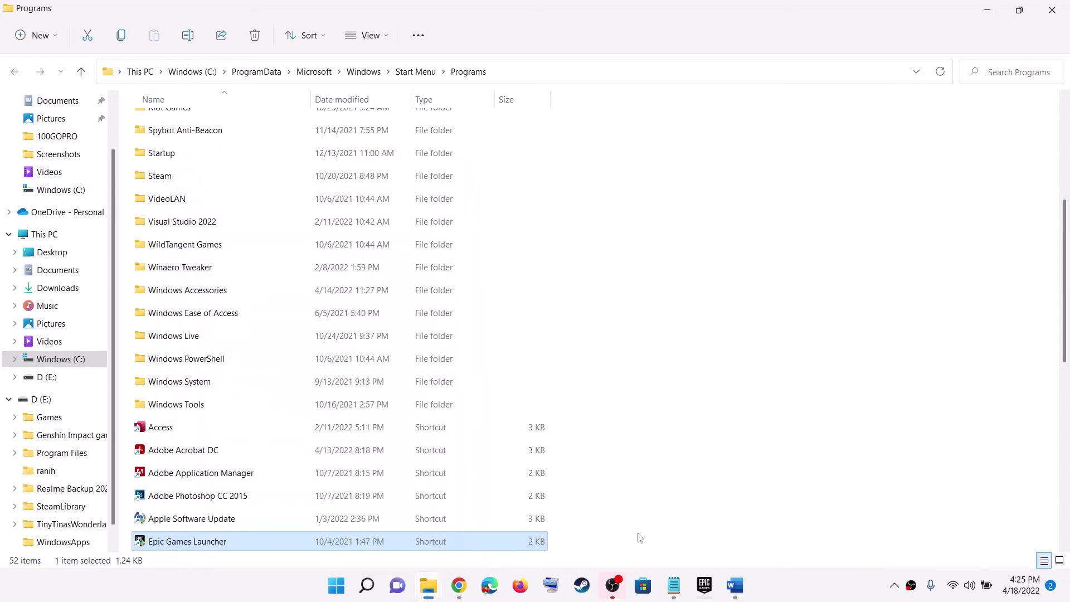
- Bring Word back and highlight 'Epic launcher as an administrator' and the LS-0013 line
left_click(733, 585)
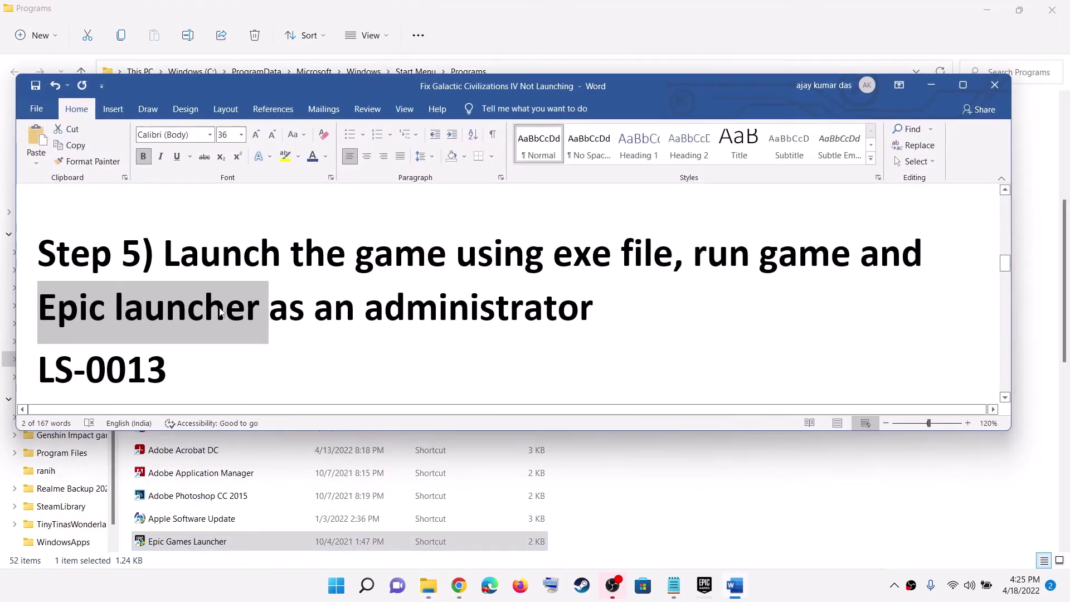
left_click(306, 323)
left_click_drag(47, 301, 593, 306)
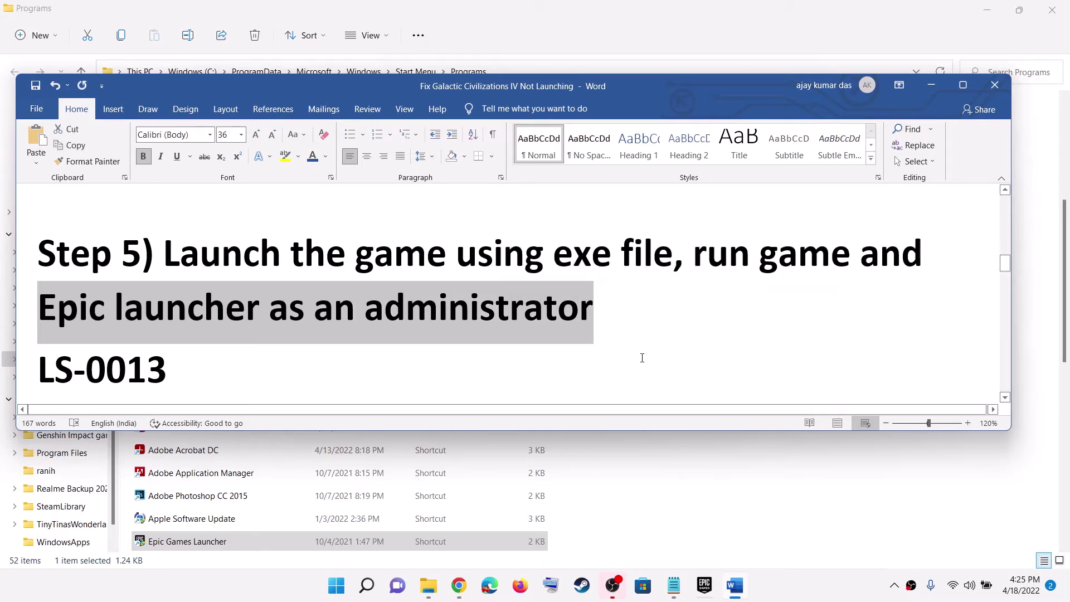
left_click_drag(39, 370, 203, 369)
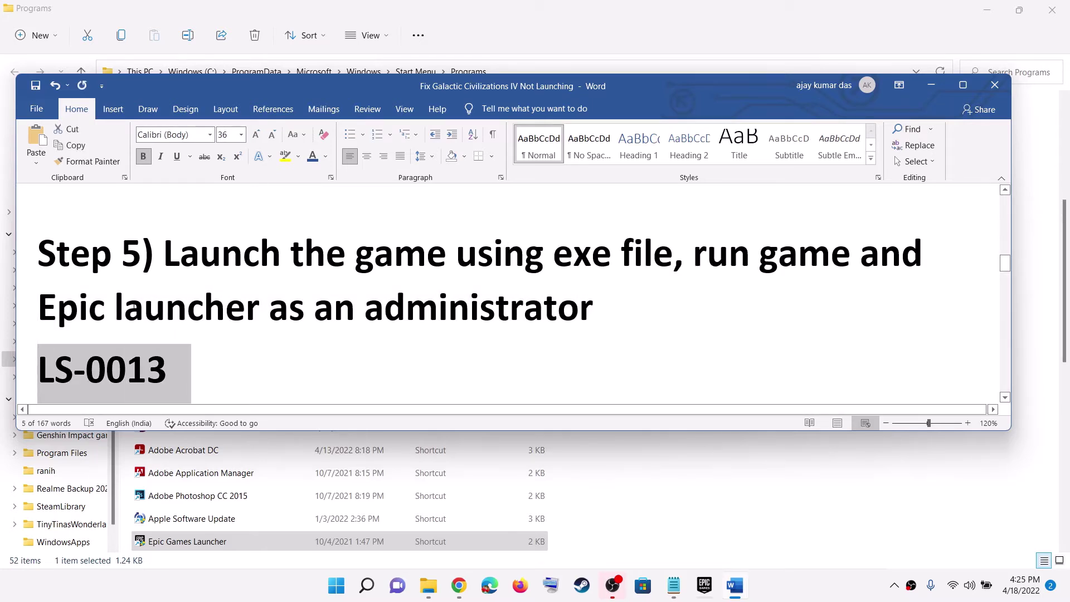
- Scroll to Step 6 and highlight 'Laptop users', 'dual graphics' and 'dedicated graphics card'
scroll(428, 329, "down", 5)
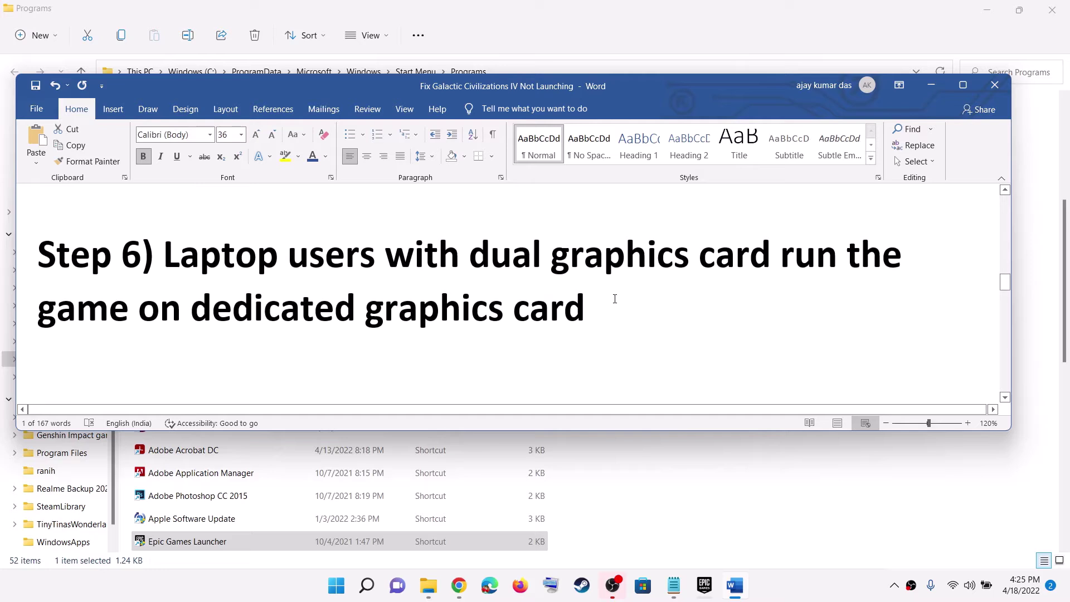
left_click_drag(220, 314, 584, 314)
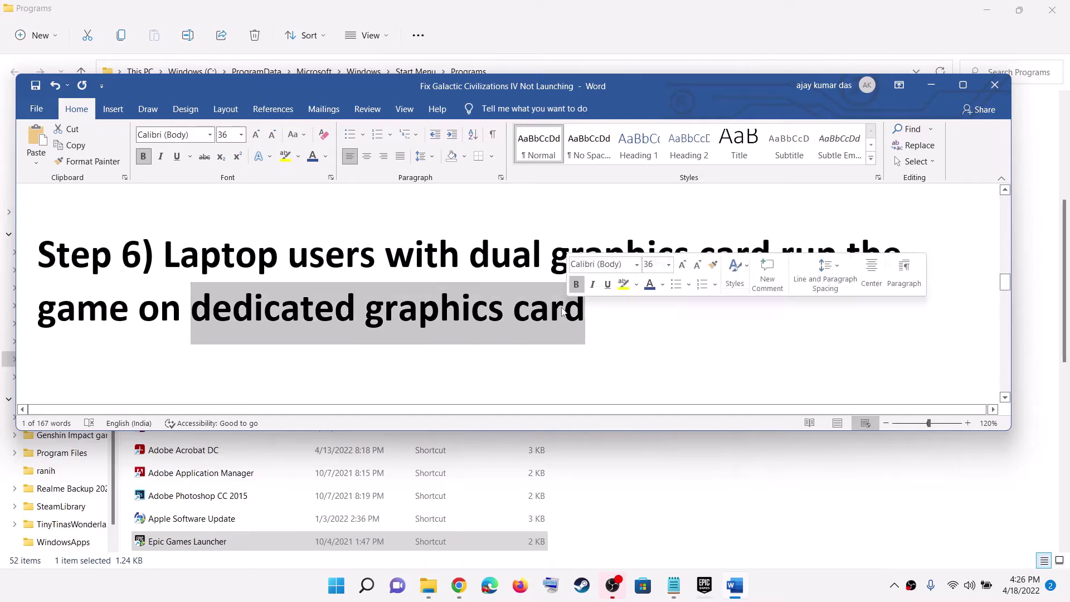
left_click_drag(167, 254, 374, 256)
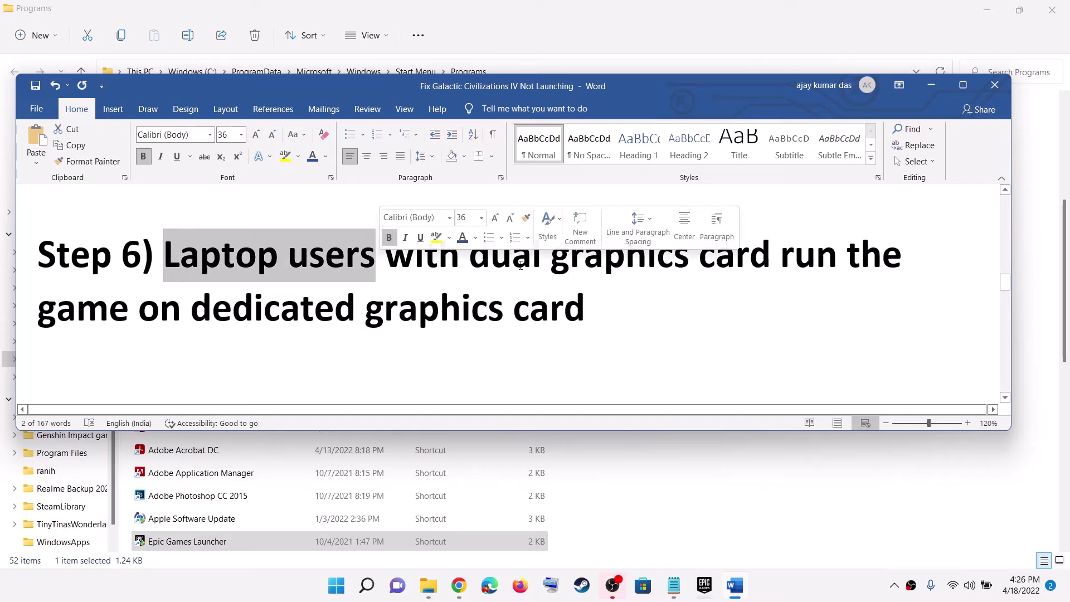
left_click_drag(471, 255, 697, 256)
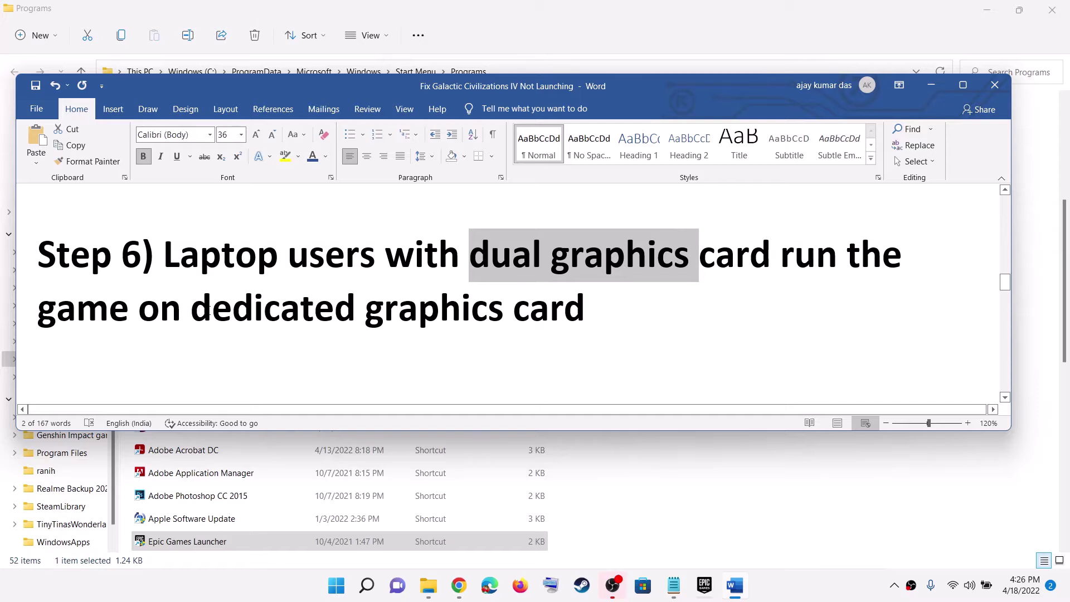
left_click_drag(192, 309, 482, 311)
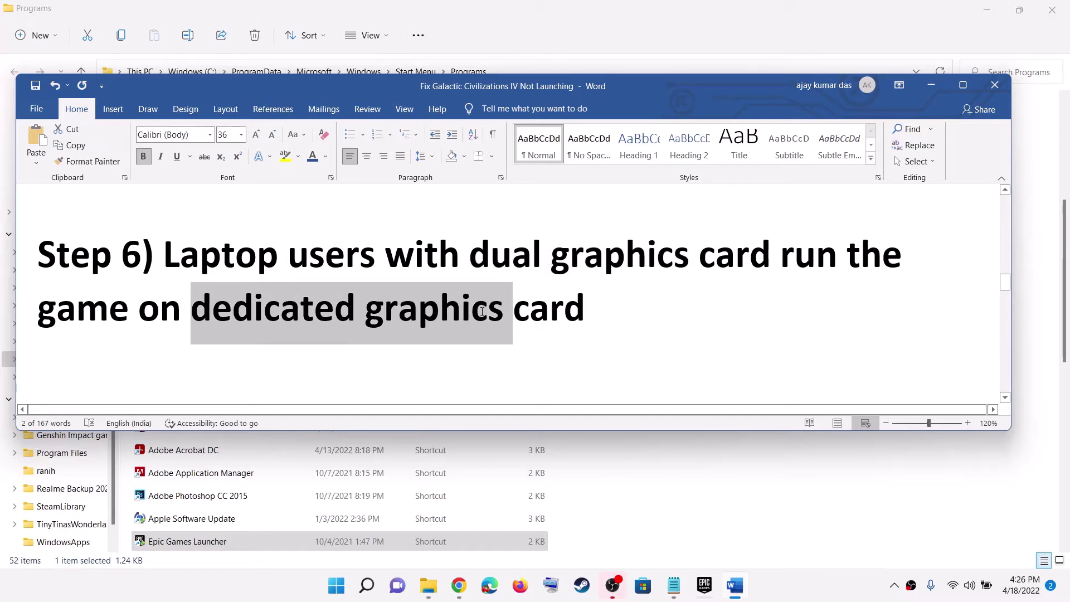
left_click(628, 305)
left_click_drag(628, 306, 211, 314)
- Search Start for 'grap' and open the Graphics settings page
left_click(329, 594)
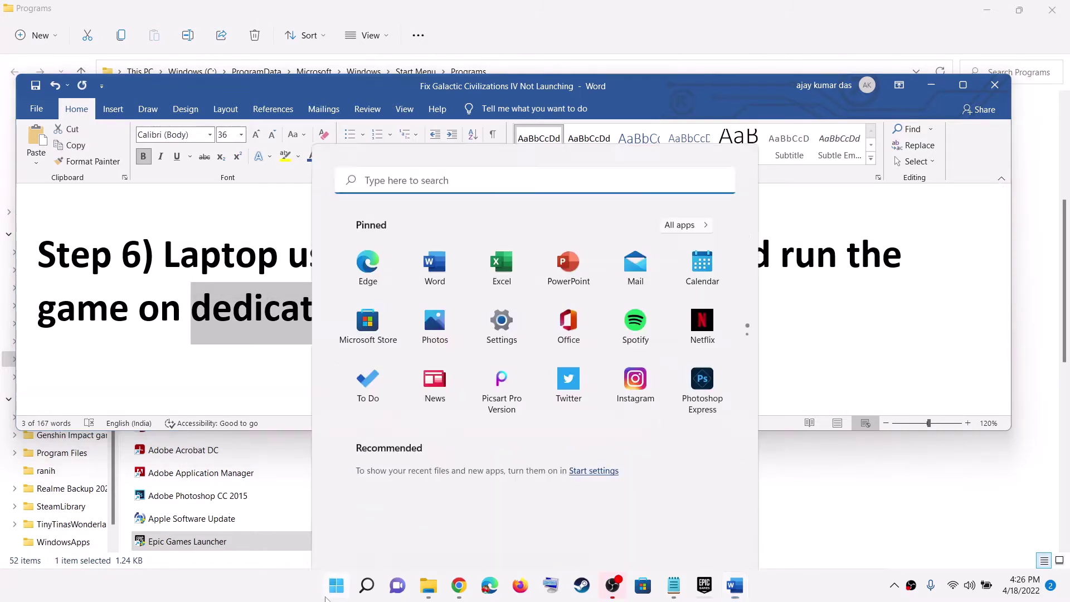
type("grap")
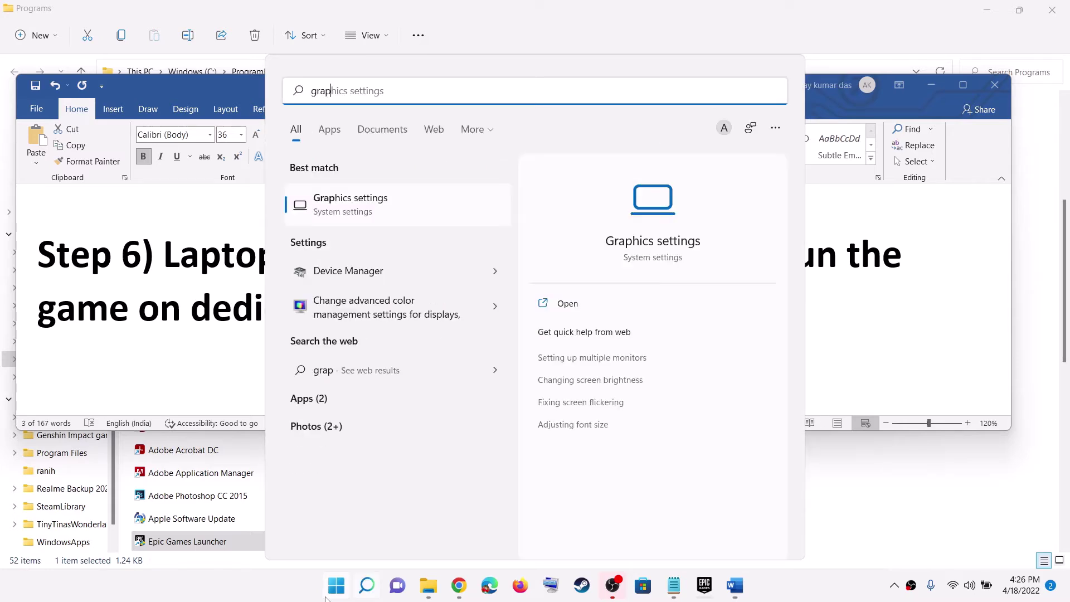
left_click(405, 94)
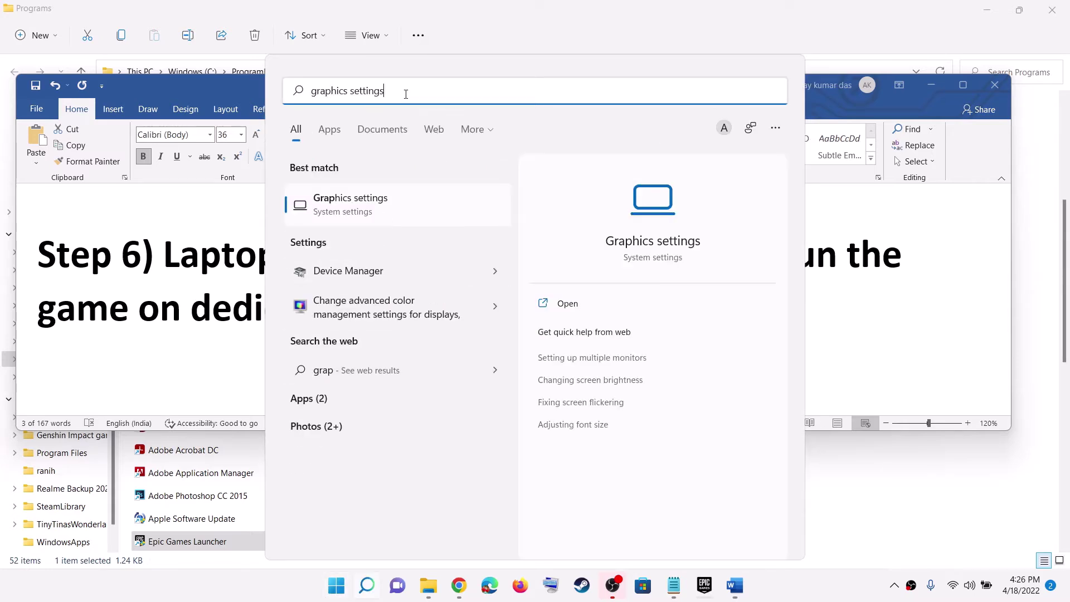
left_click(379, 214)
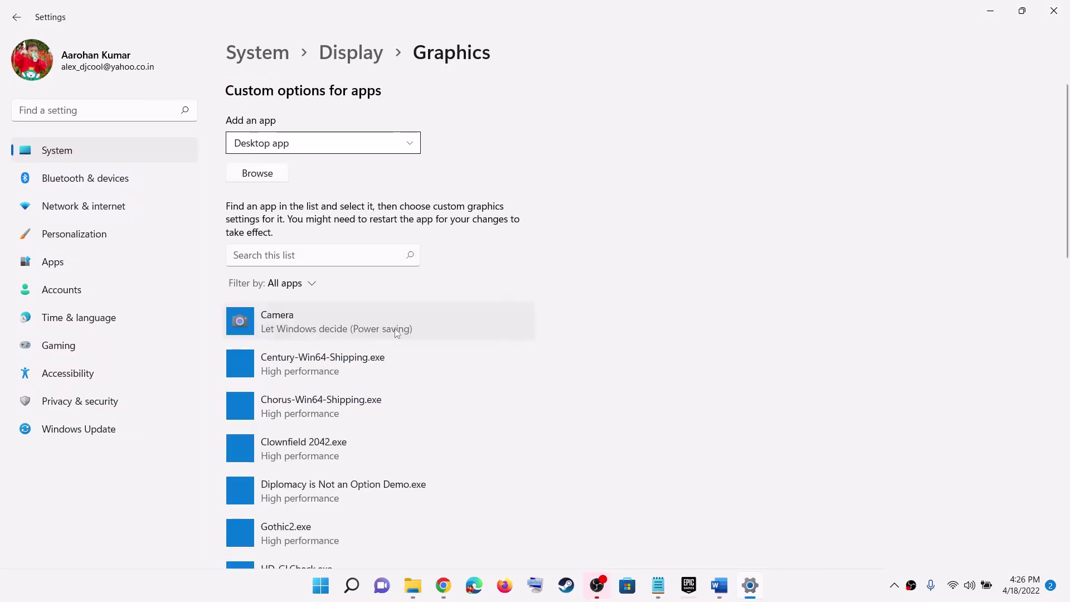
- Add C:\Program Files\Epic Games\GenshinImpact\launcher_epic.exe to the graphics app list
left_click(247, 175)
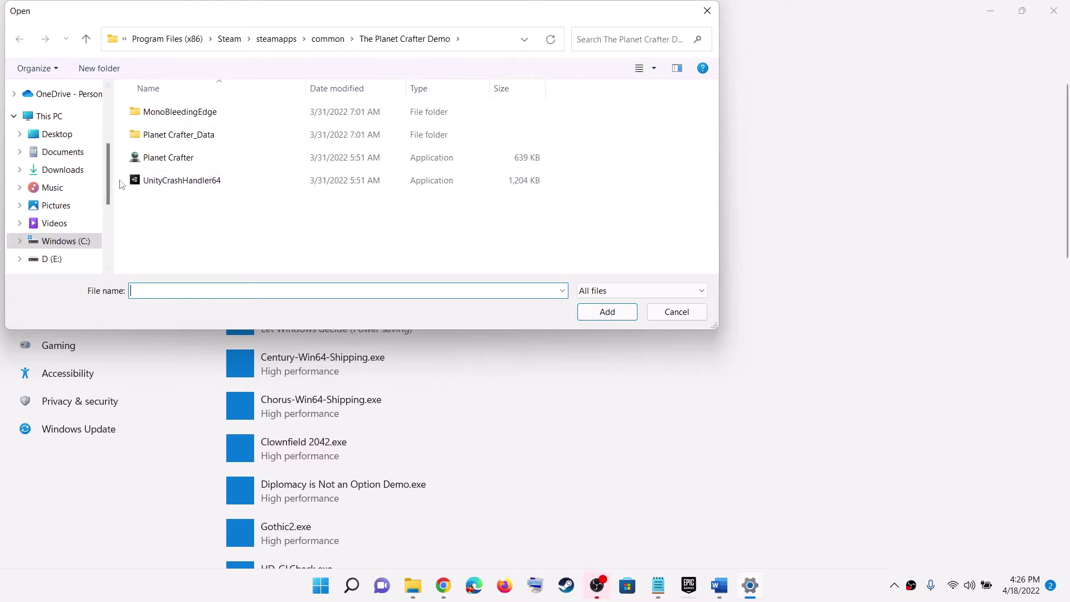
left_click(73, 241)
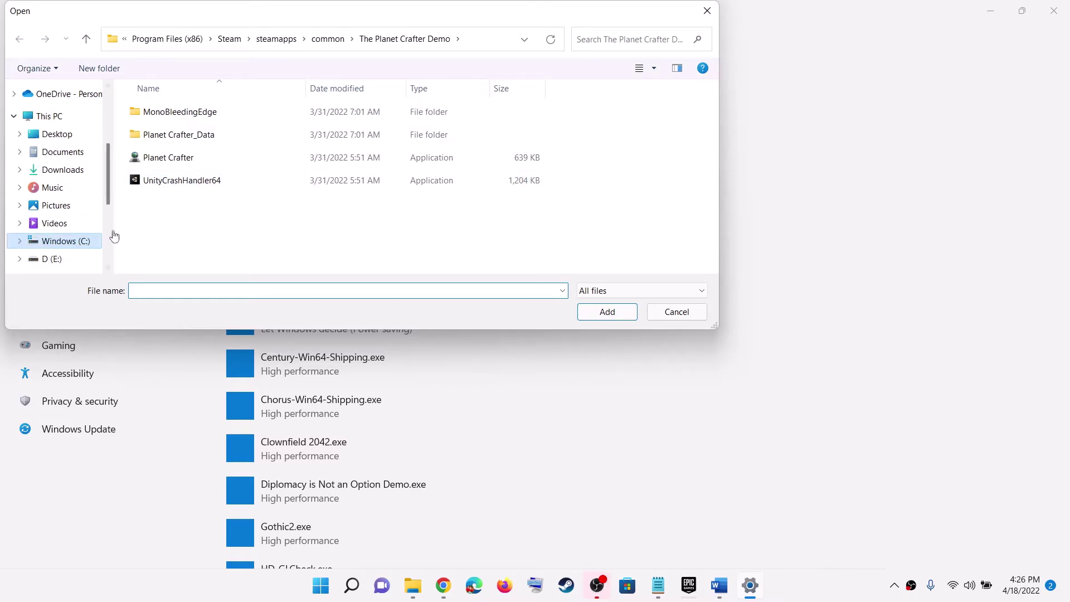
double_click(191, 241)
scroll(195, 154, "down", 3)
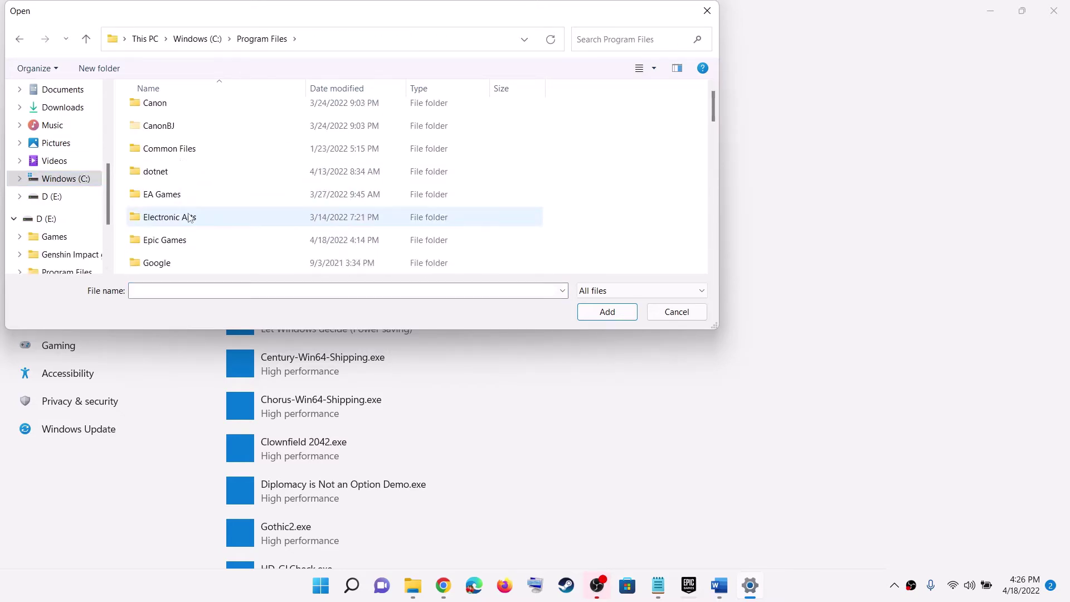
scroll(192, 205, "up", 3)
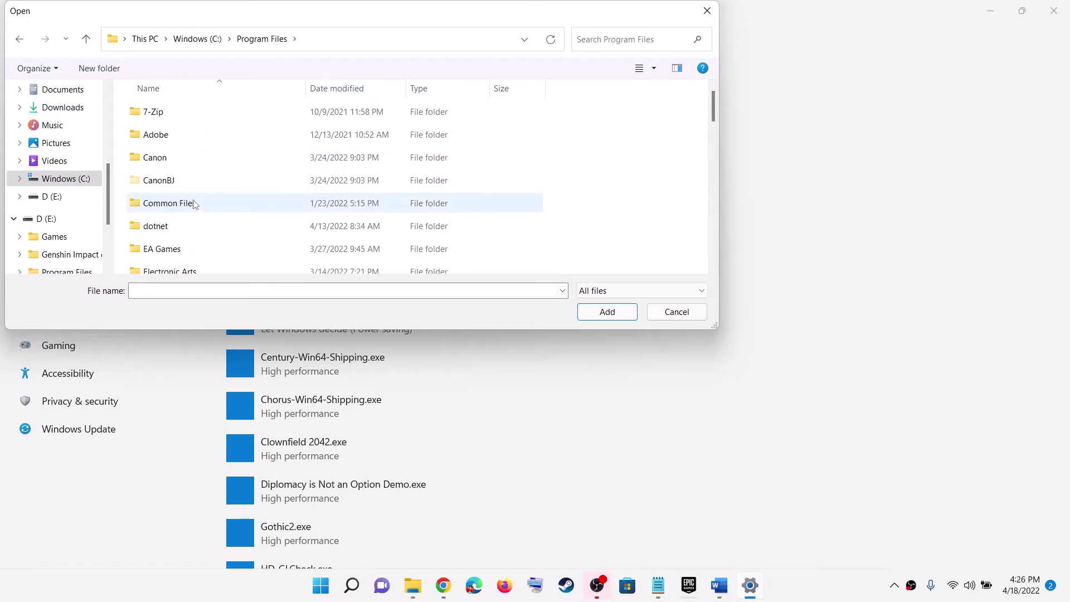
scroll(198, 191, "down", 3)
scroll(196, 190, "up", 2)
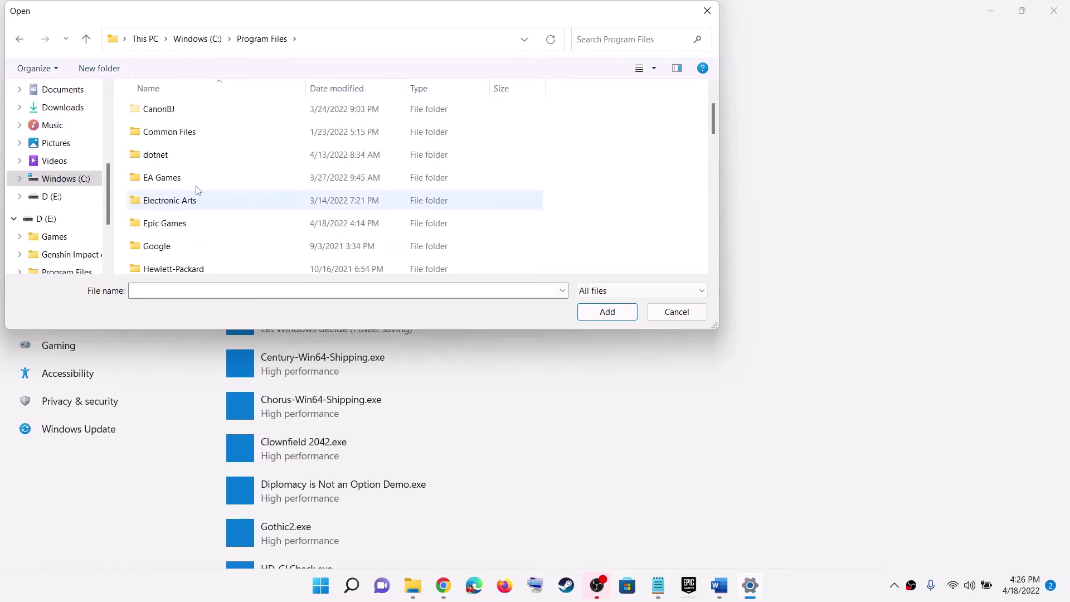
scroll(197, 167, "up", 2)
scroll(196, 184, "down", 1)
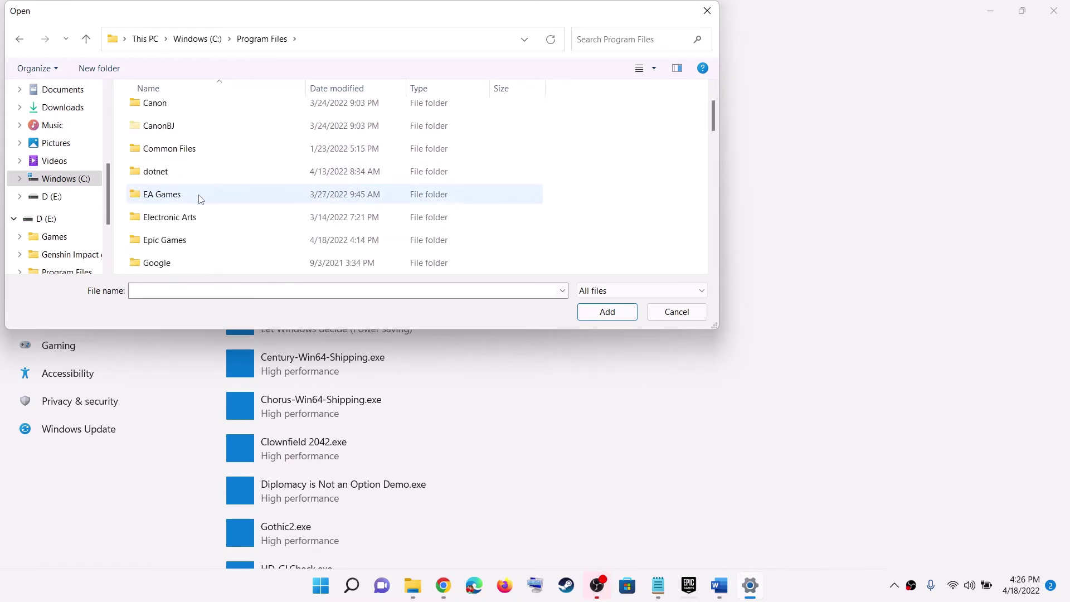
double_click(166, 240)
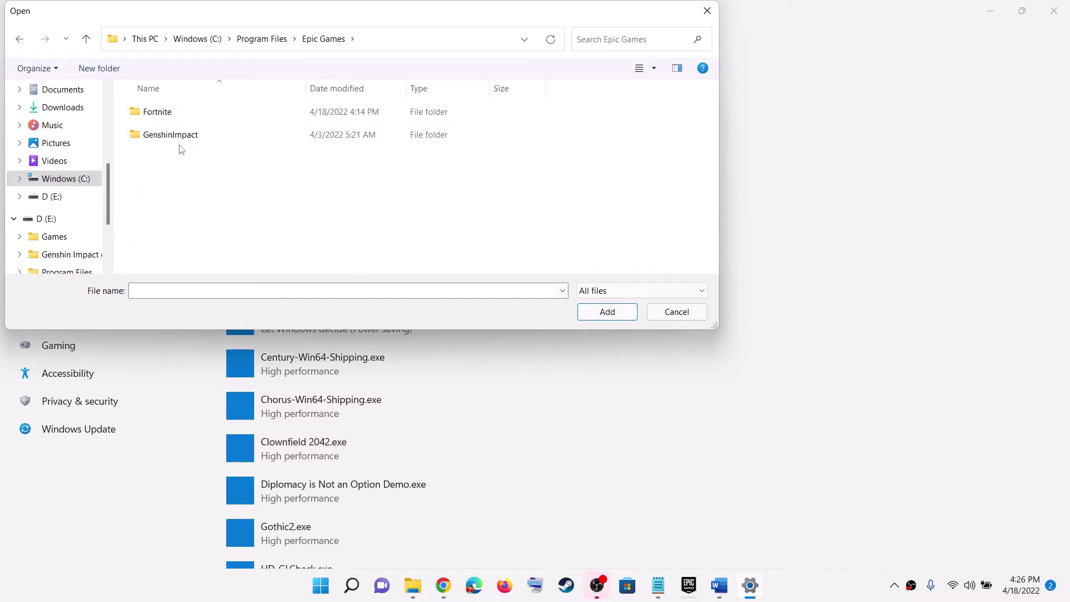
double_click(177, 142)
scroll(270, 211, "down", 3)
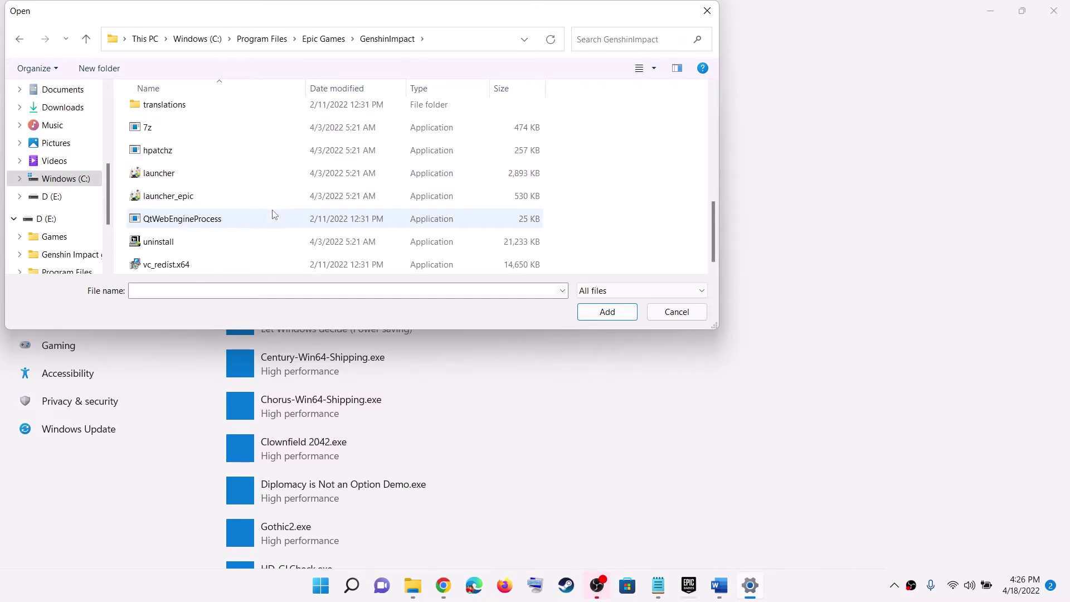
double_click(167, 196)
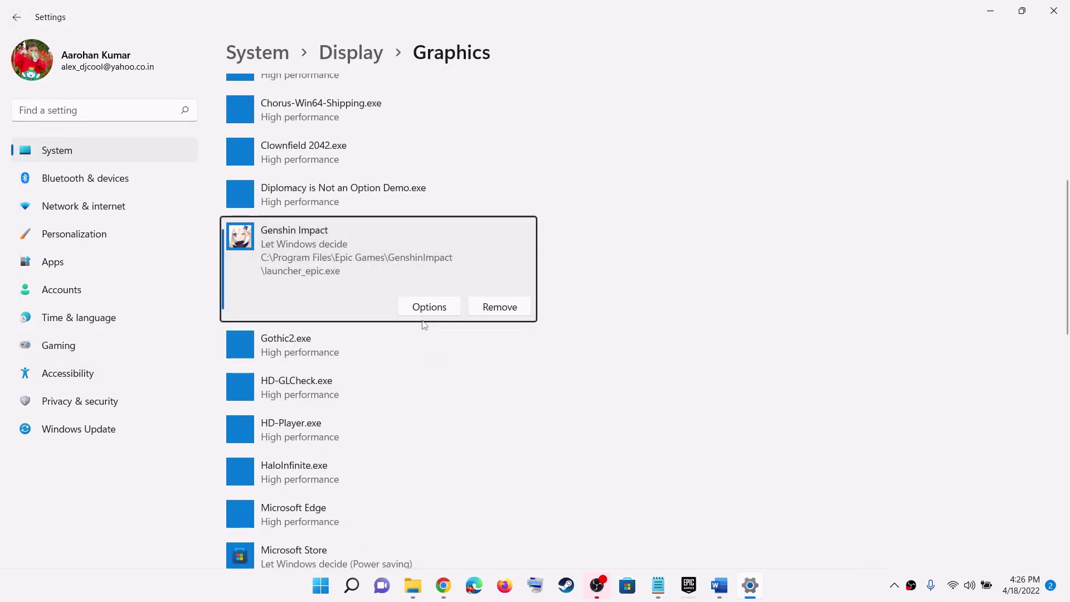
- Set Genshin Impact's graphics preference to High performance and save it
left_click(425, 309)
left_click(455, 301)
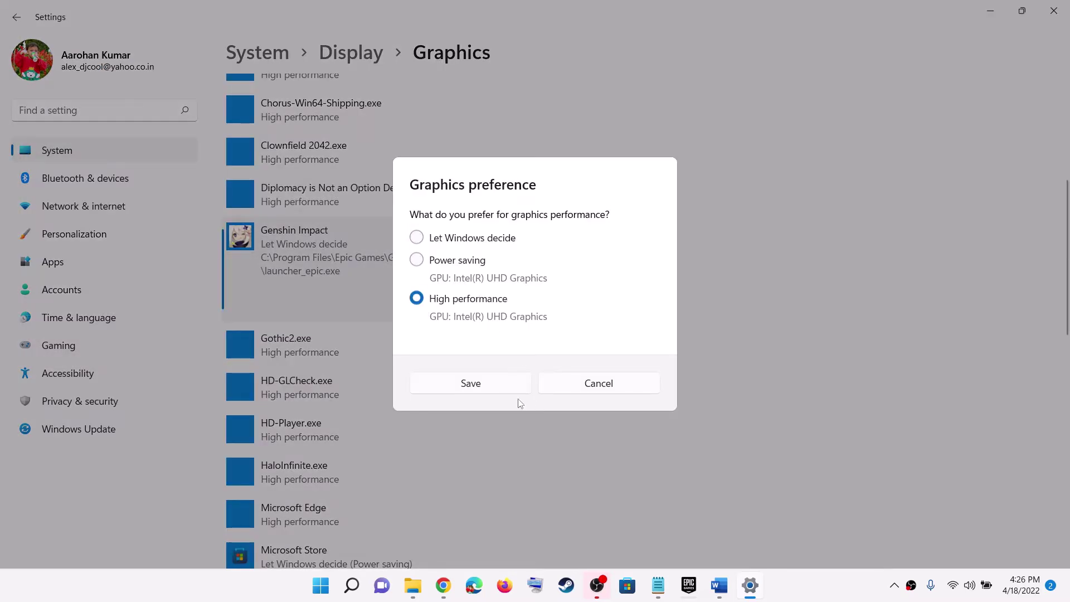
left_click(482, 384)
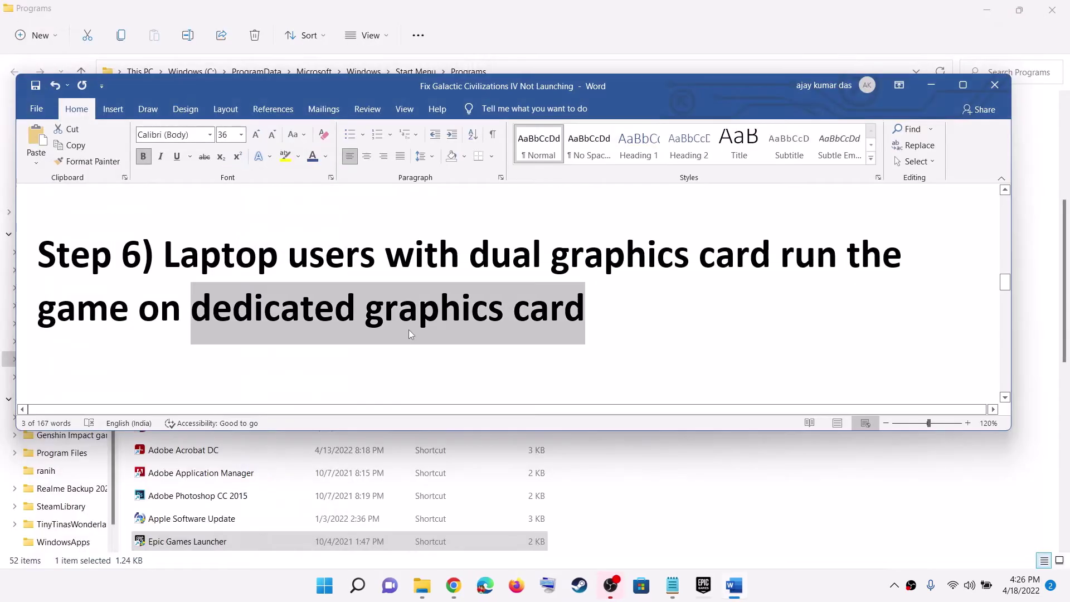
scroll(322, 305, "down", 3)
left_click_drag(164, 314, 560, 315)
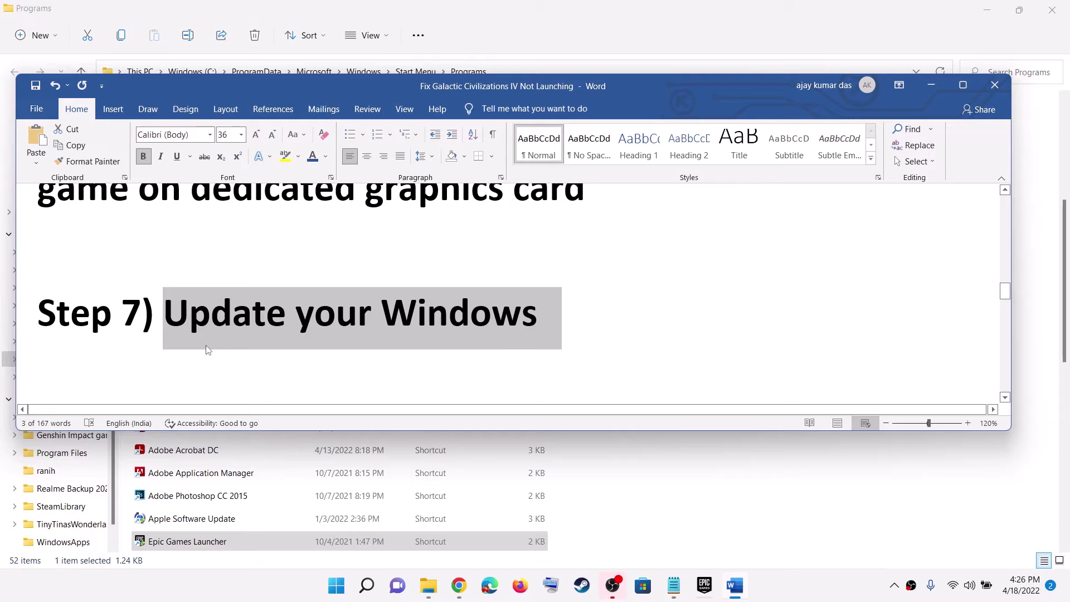
- Confirm Windows Update is up to date, close Settings, and scroll Word to Step 8 Cleanboot
key("super")
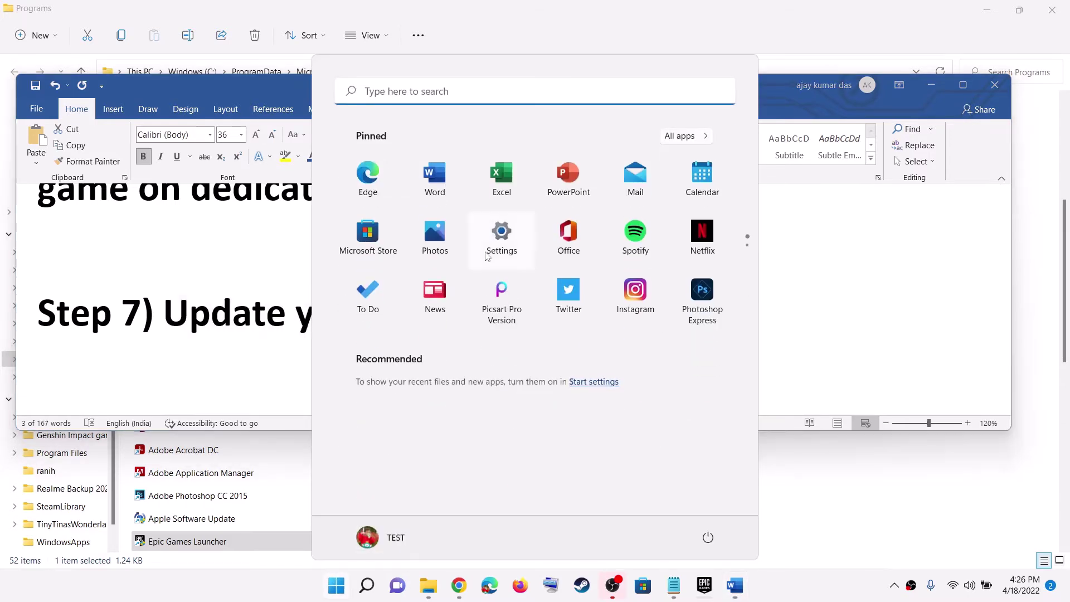
left_click(482, 256)
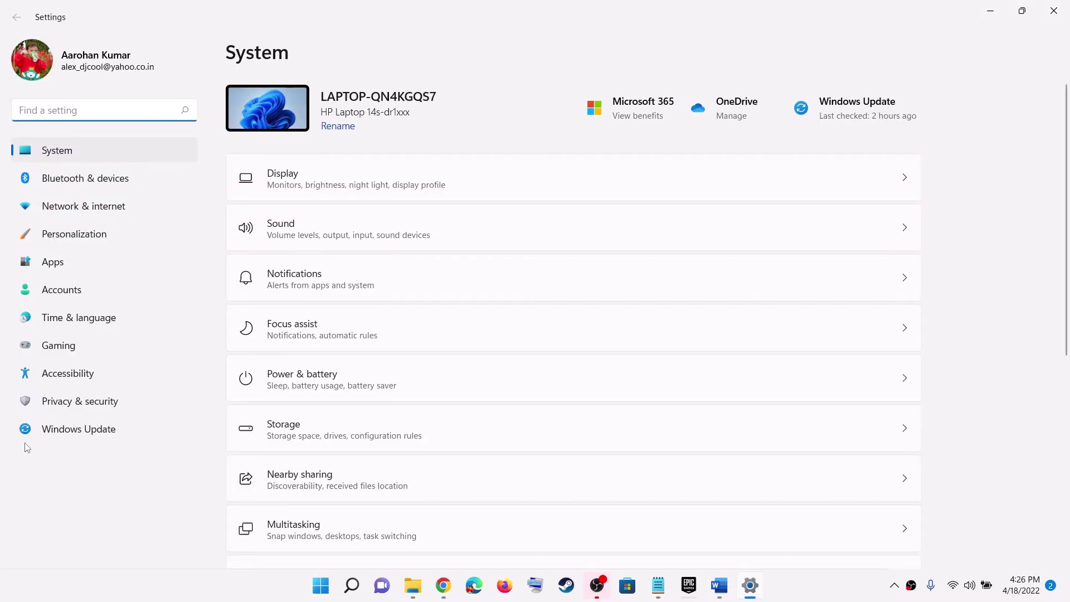
left_click(73, 434)
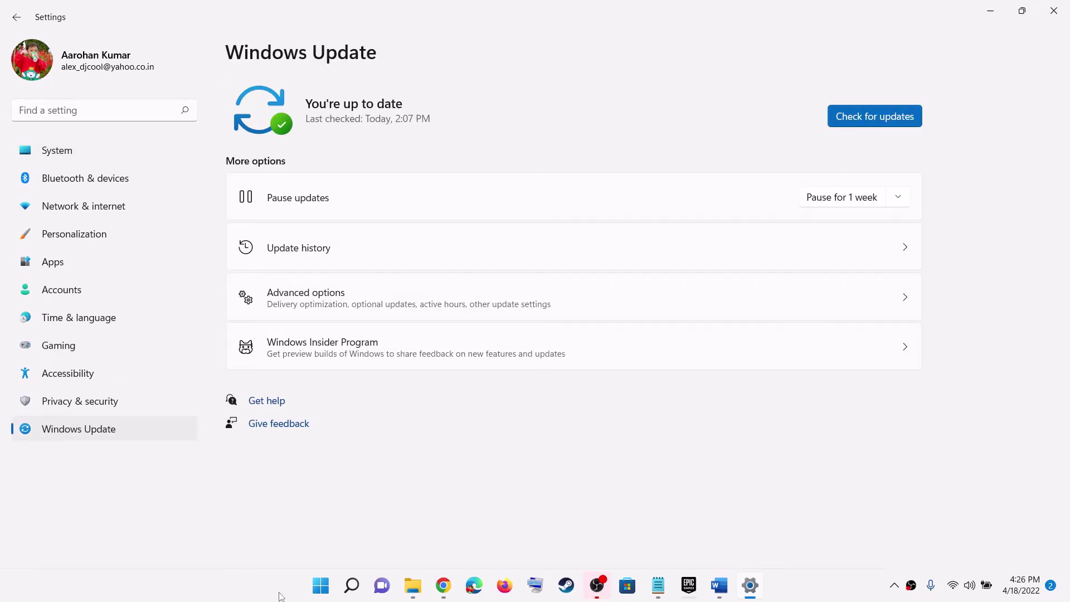
left_click(321, 585)
left_click(710, 538)
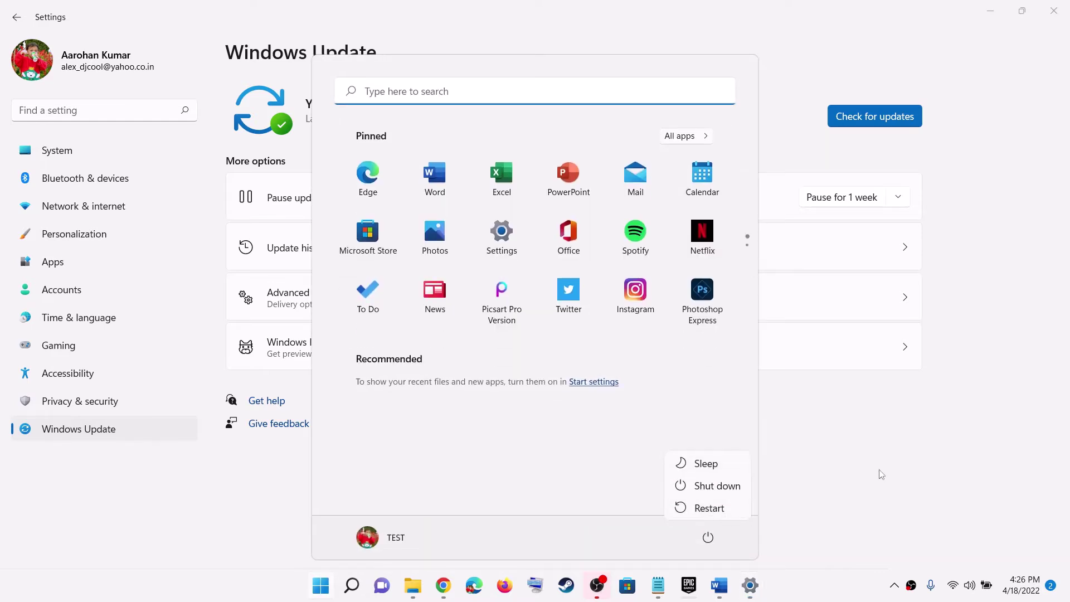
key("Escape")
key("Escape")
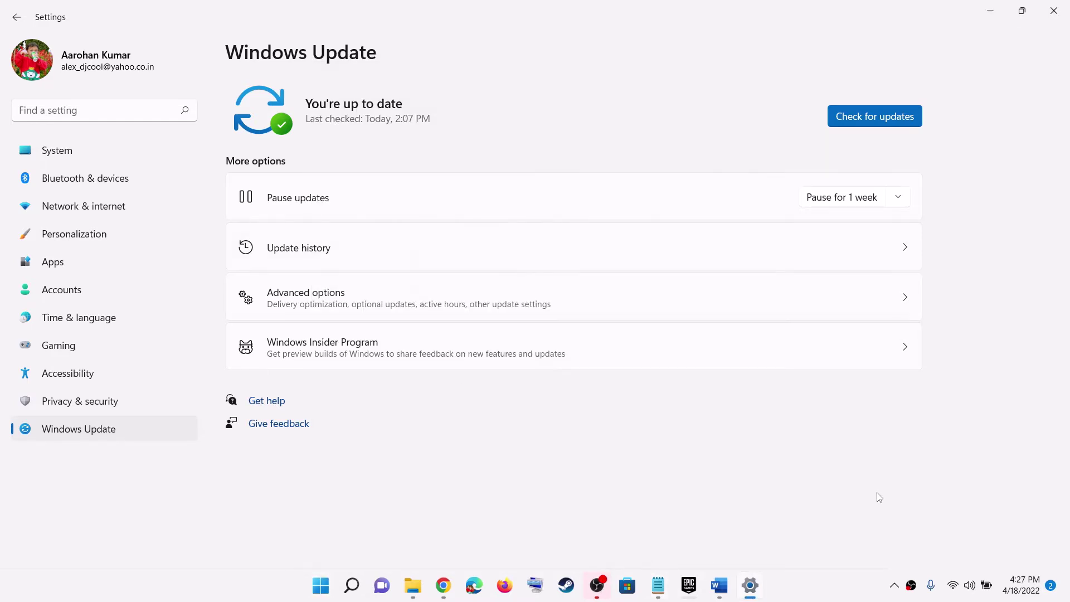
left_click(1053, 10)
scroll(299, 358, "down", 2)
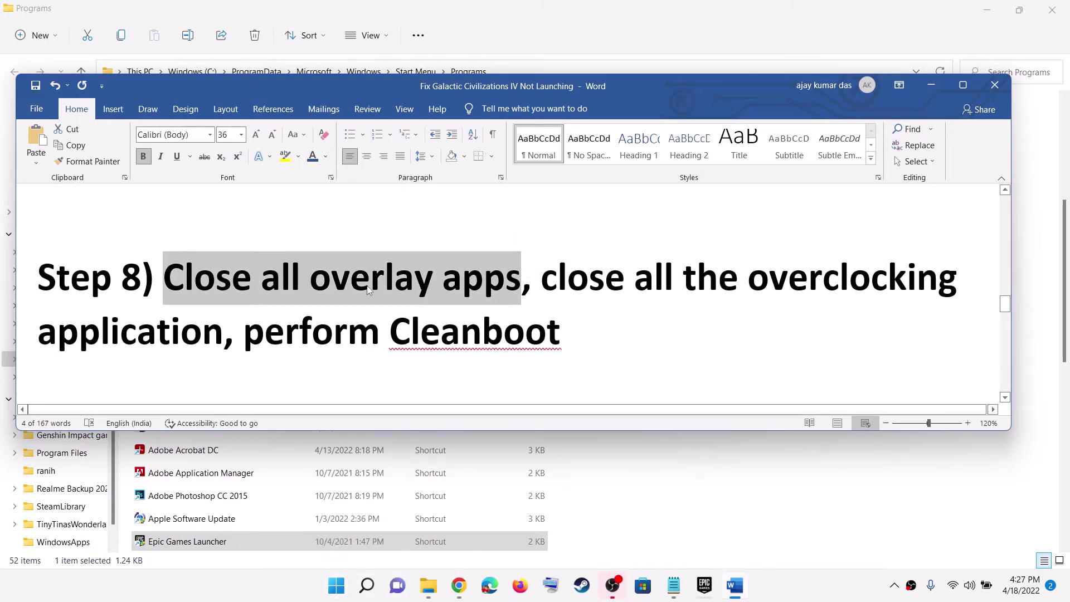
left_click(345, 589)
type("d")
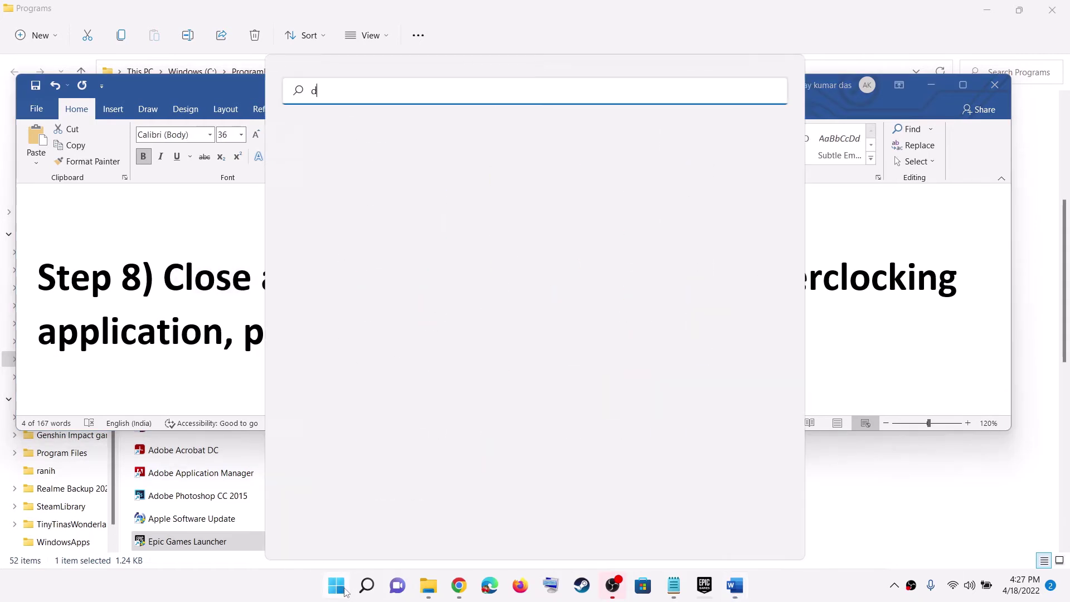
type("iscord")
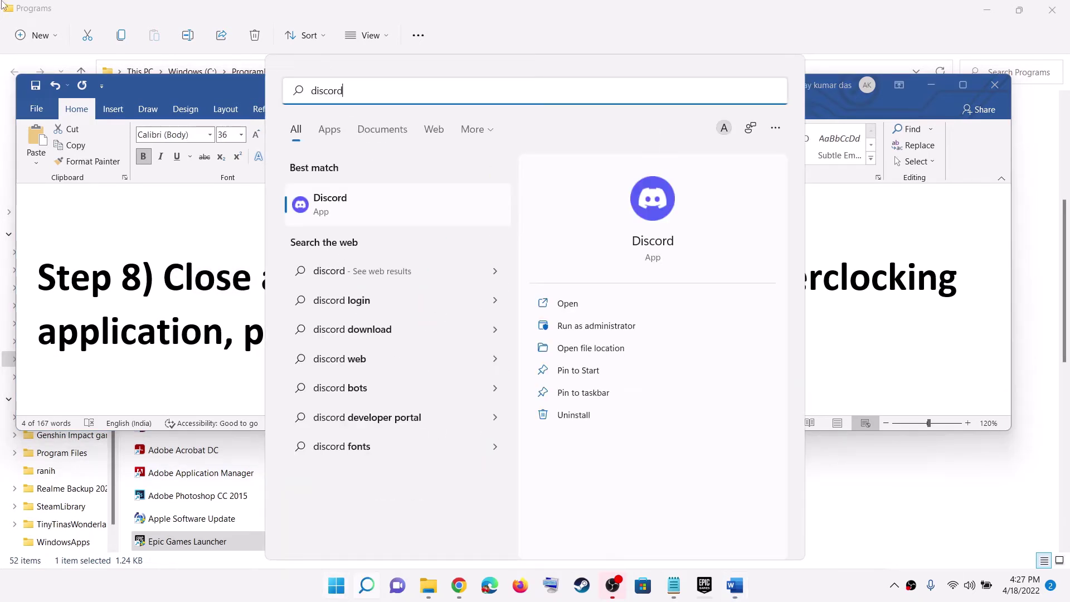
double_click(364, 83)
type("ge f")
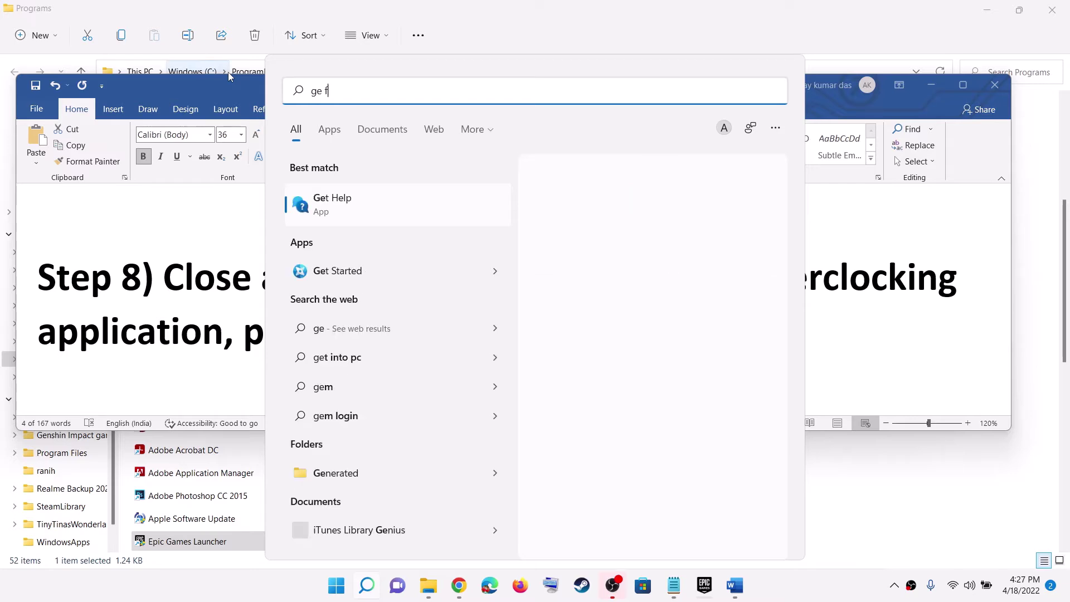
type("orce")
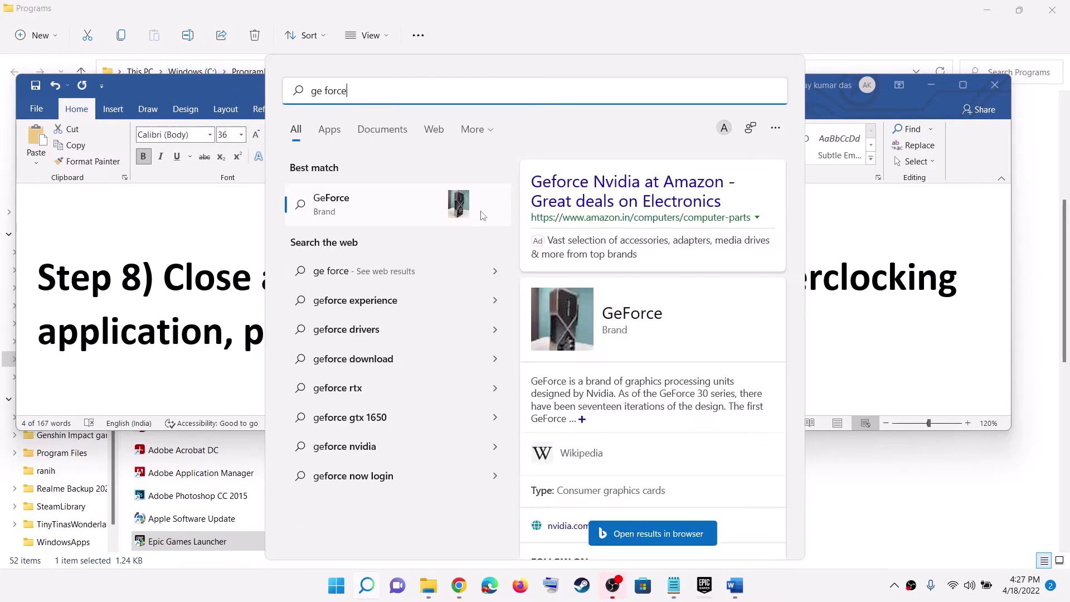
key("Escape")
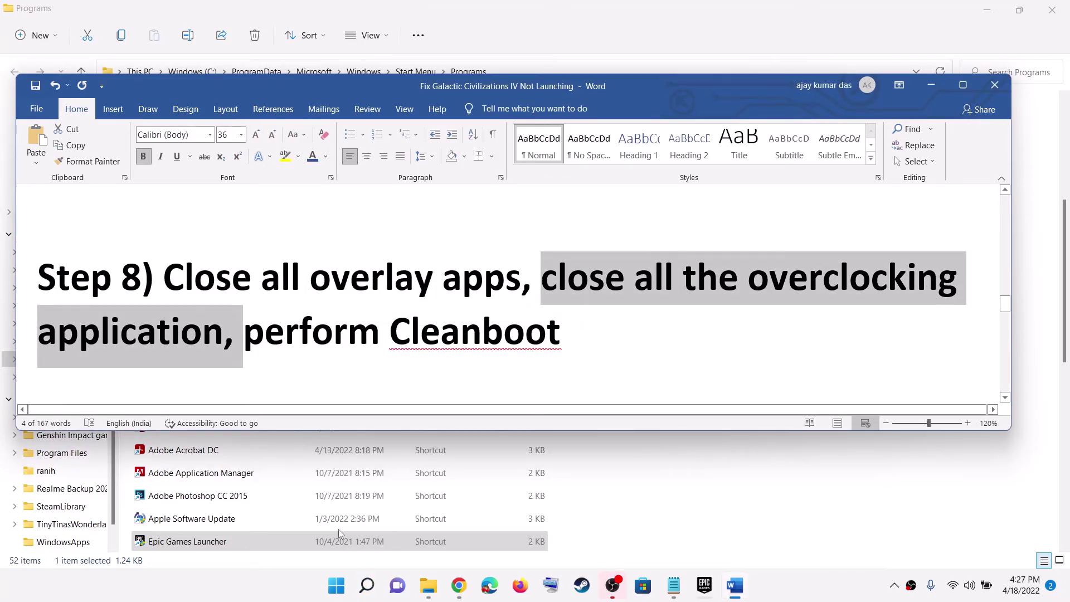
key("super")
type("msi")
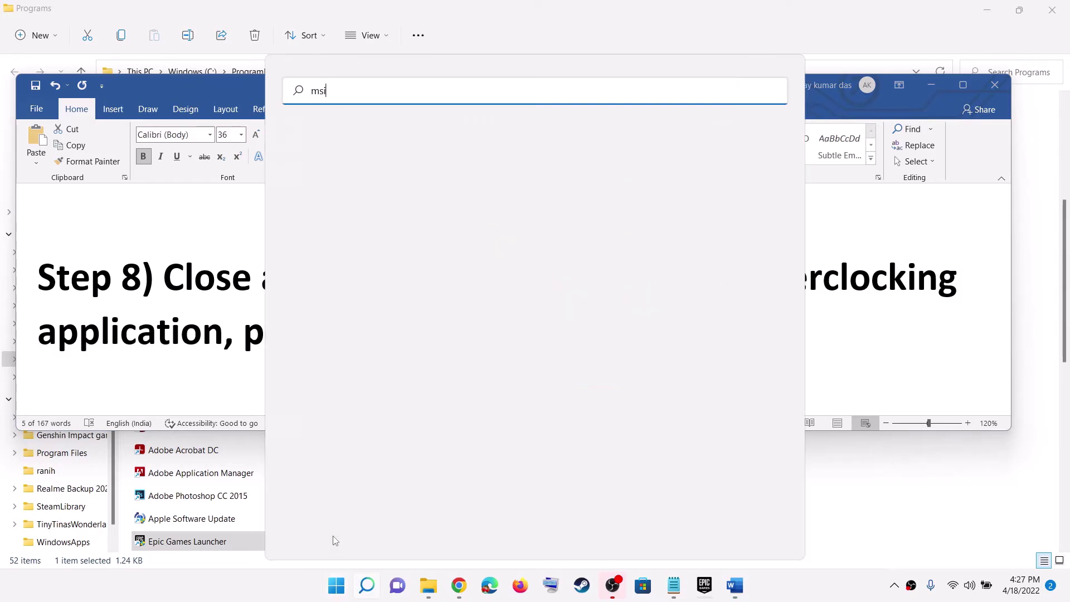
type(" afterburner")
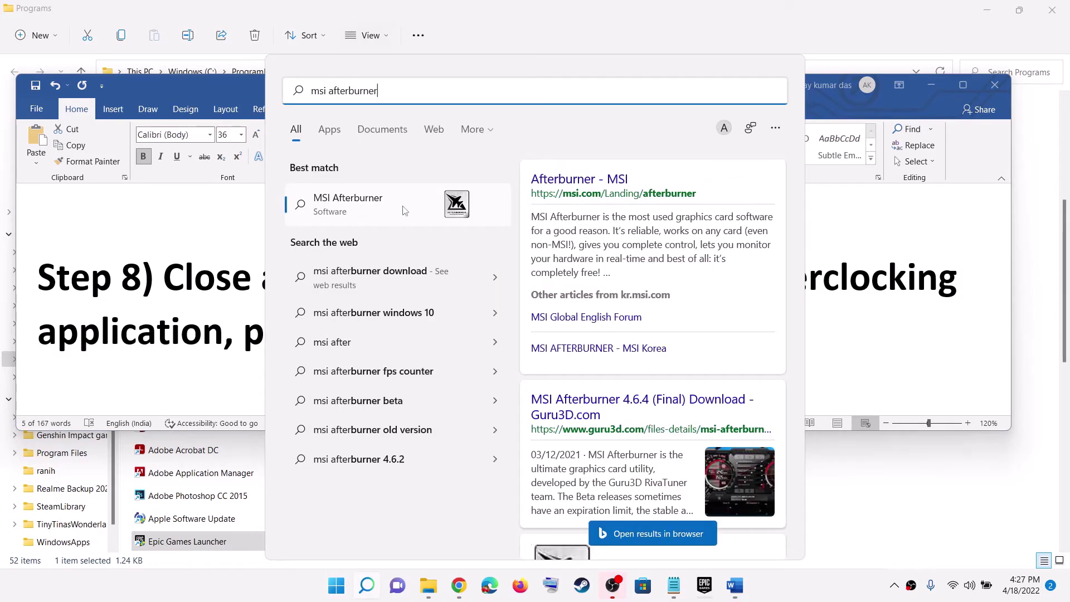
left_click(573, 82)
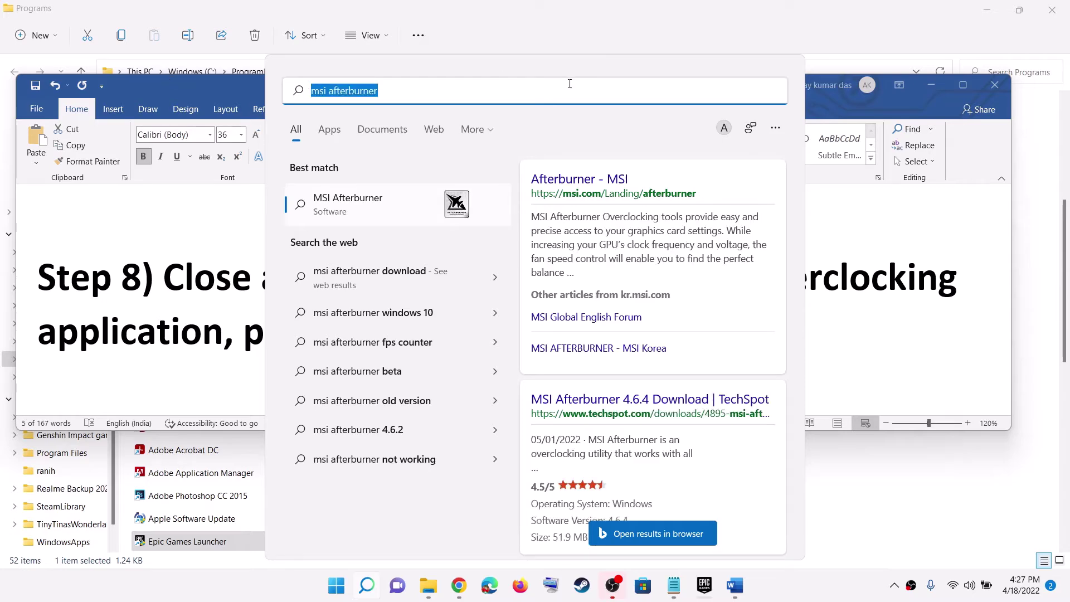
type("rivatuner")
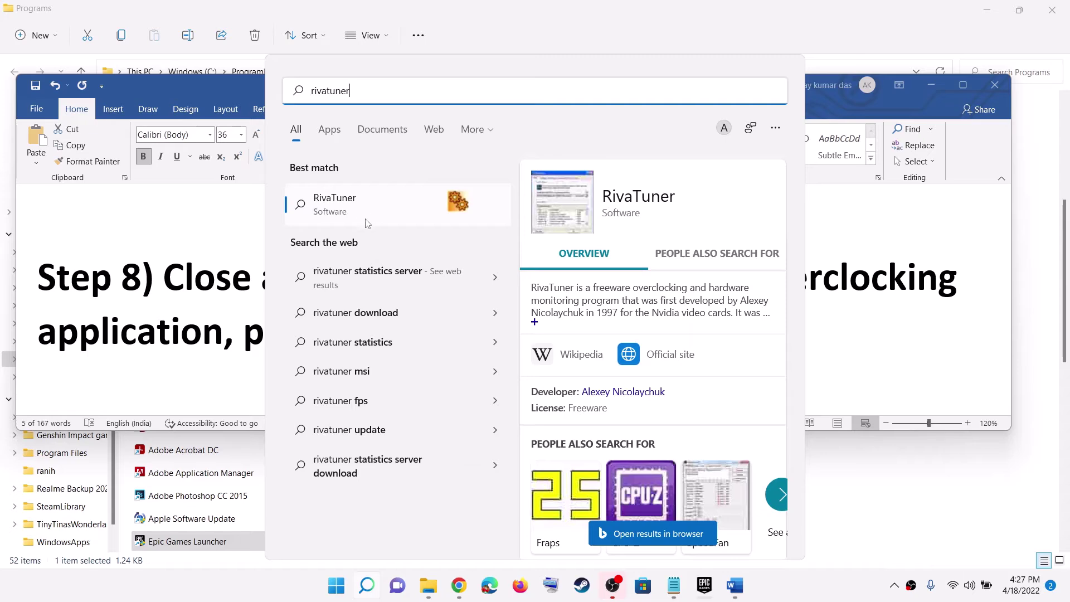
left_click(200, 314)
left_click(765, 290)
left_click_drag(765, 290, 560, 335)
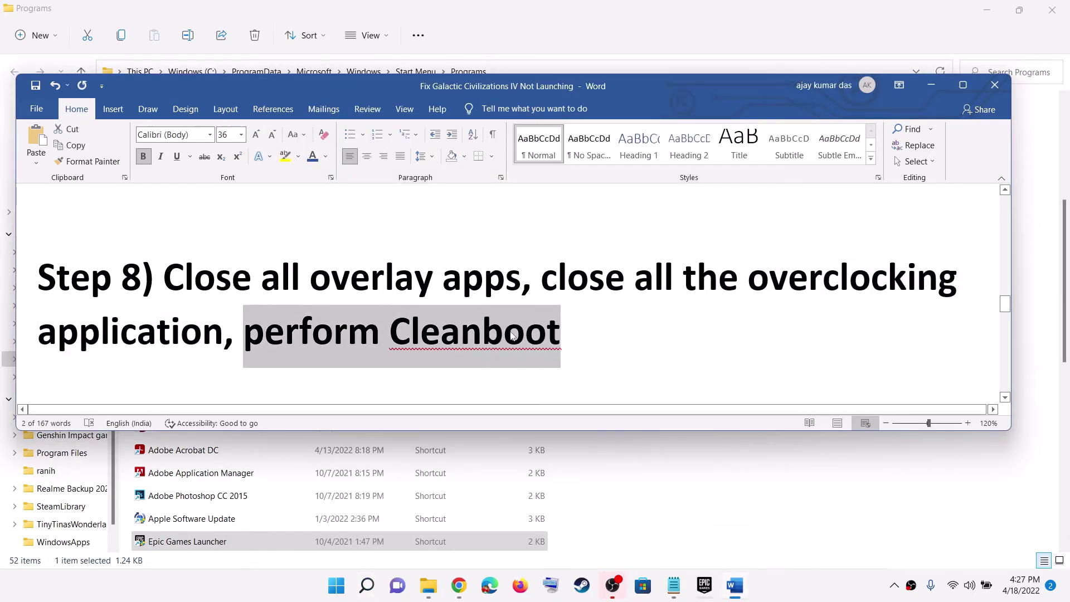
- Open System Configuration via 'system' search, hide Microsoft services on the Services tab, then close it
left_click(346, 589)
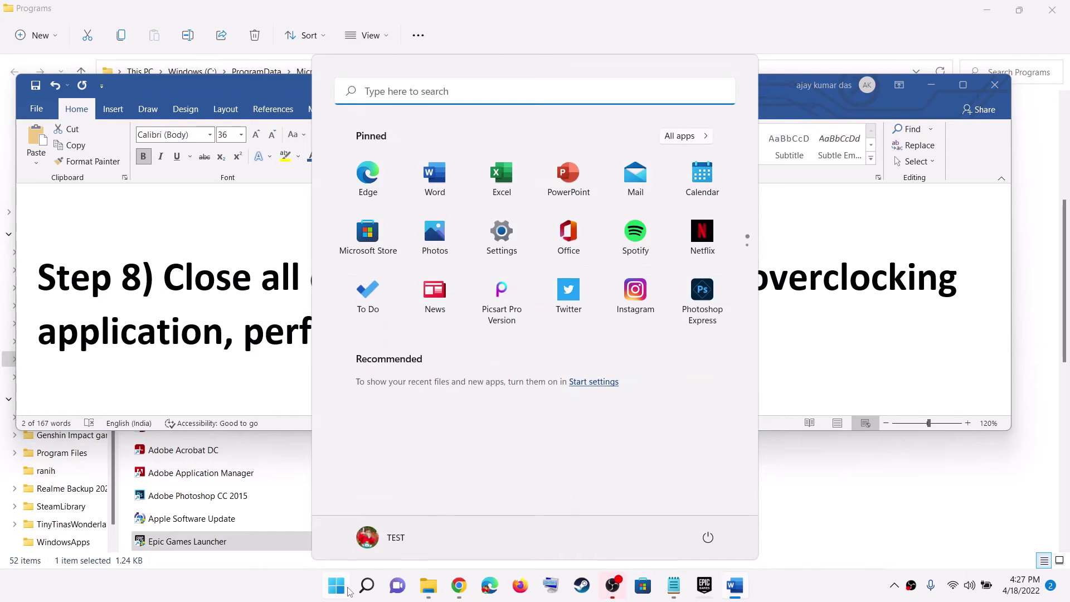
type("system")
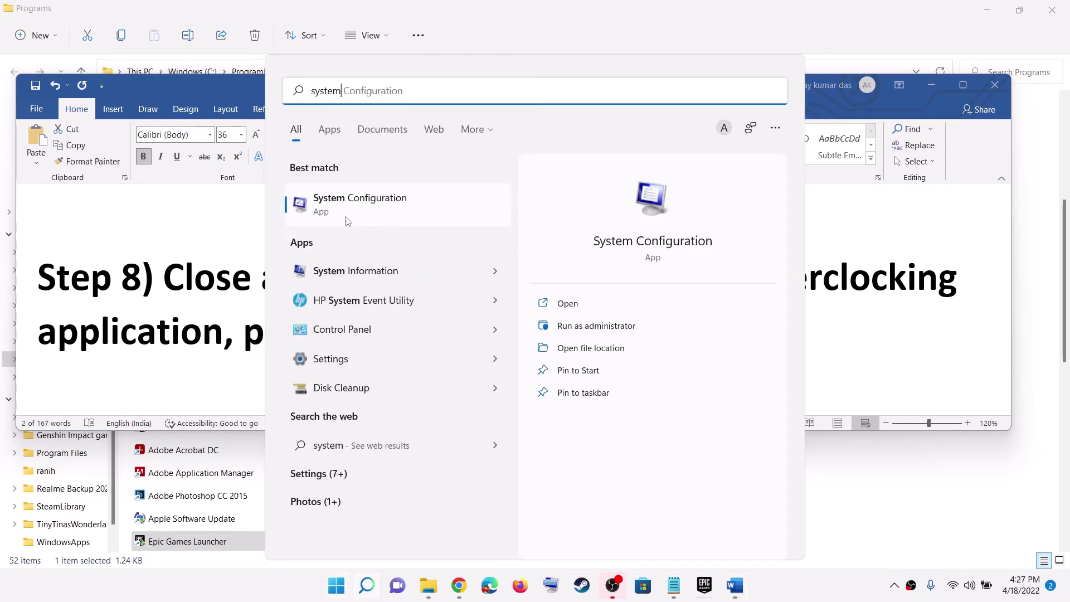
left_click(400, 210)
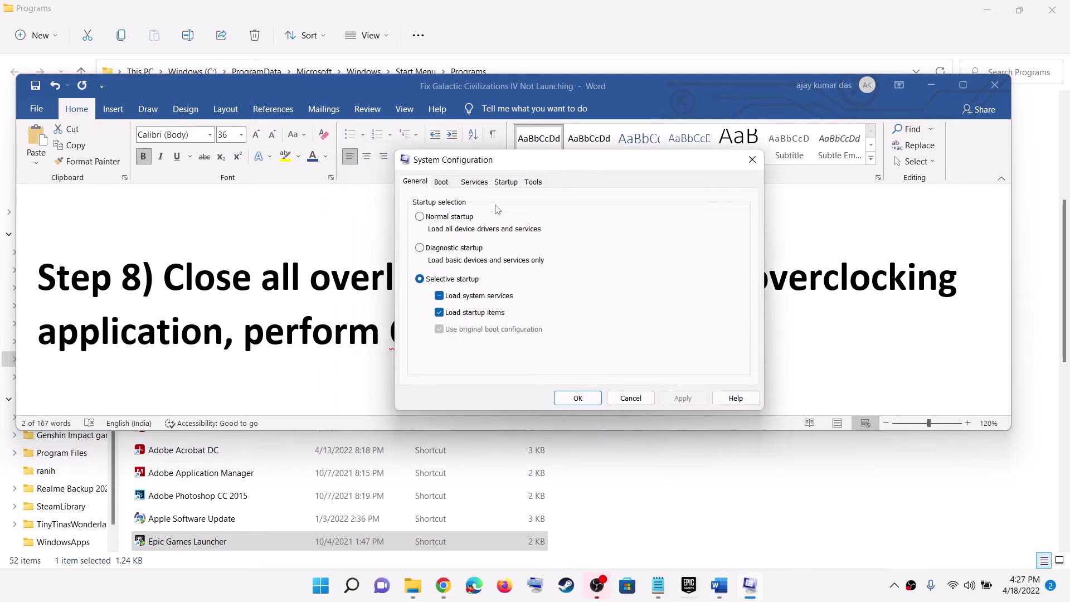
left_click(474, 183)
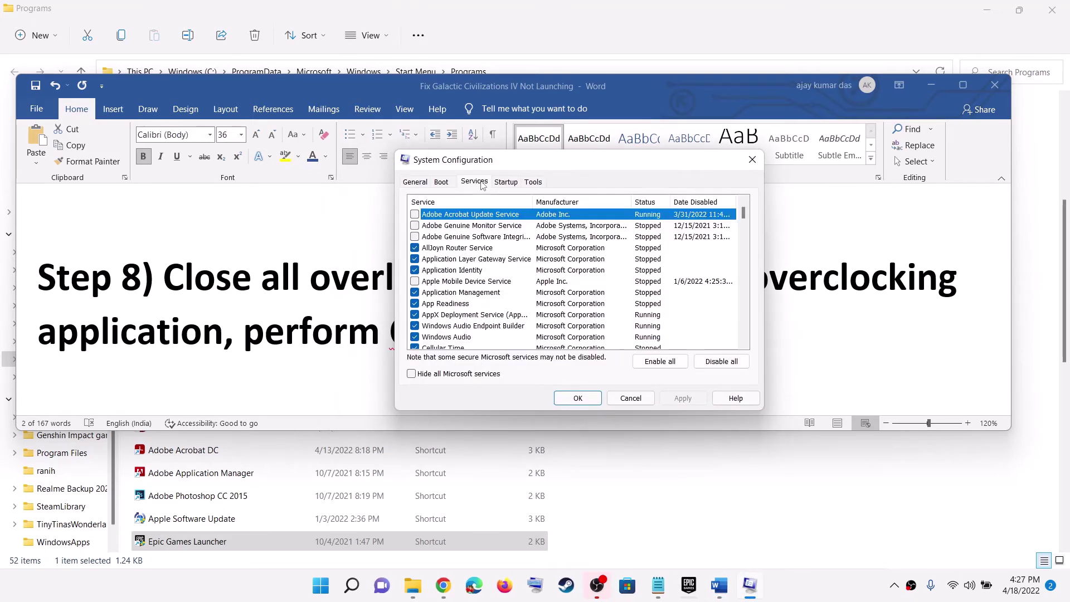
left_click(411, 374)
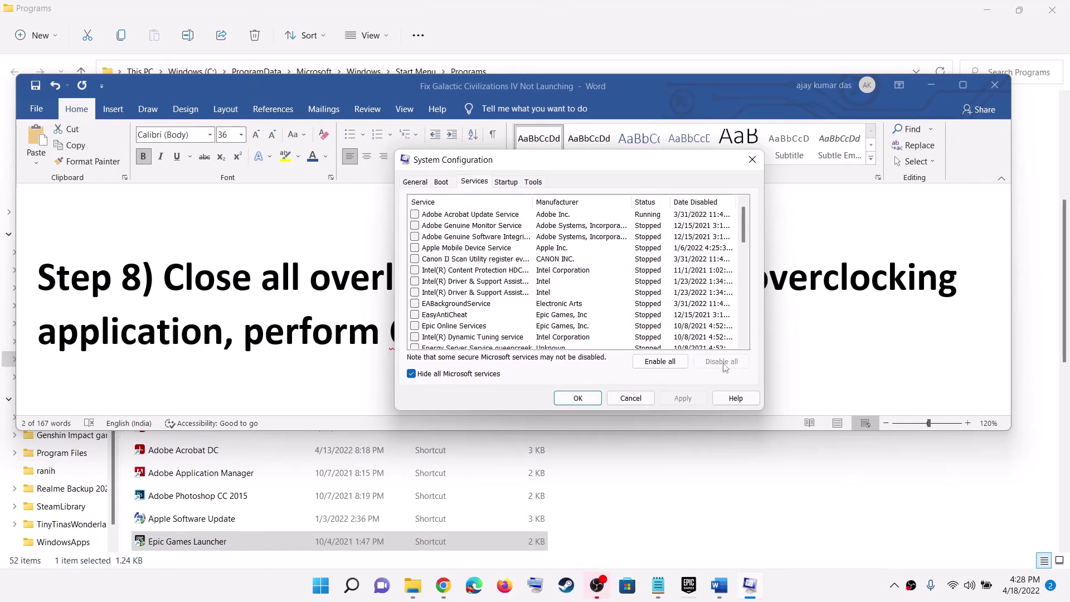
left_click(591, 399)
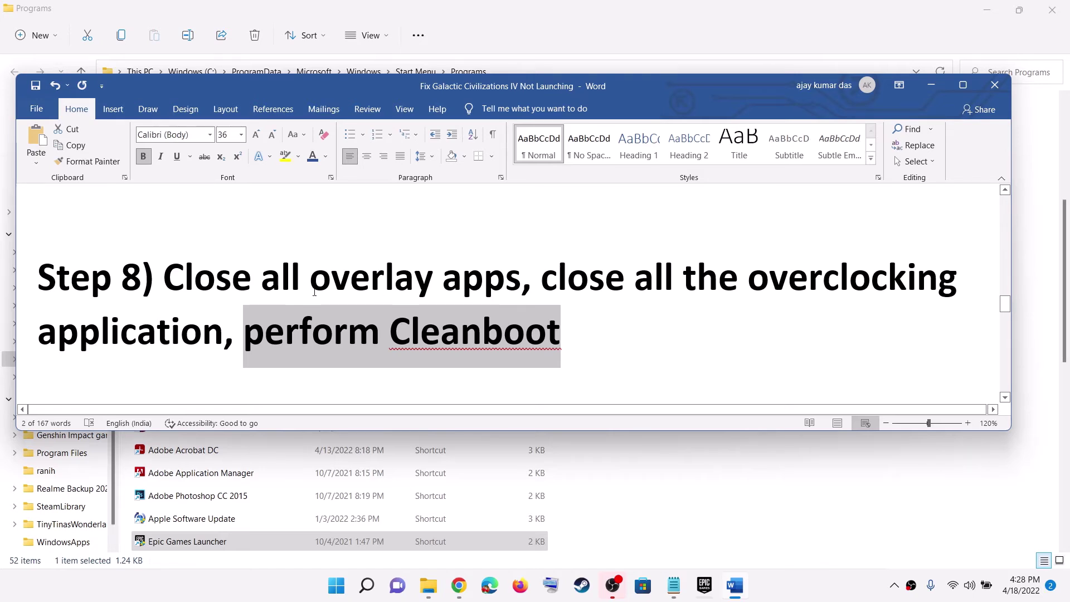
- Copy the Step 9 Visual C++ download link from the Word guide and bring up Chrome
scroll(314, 292, "down", 5)
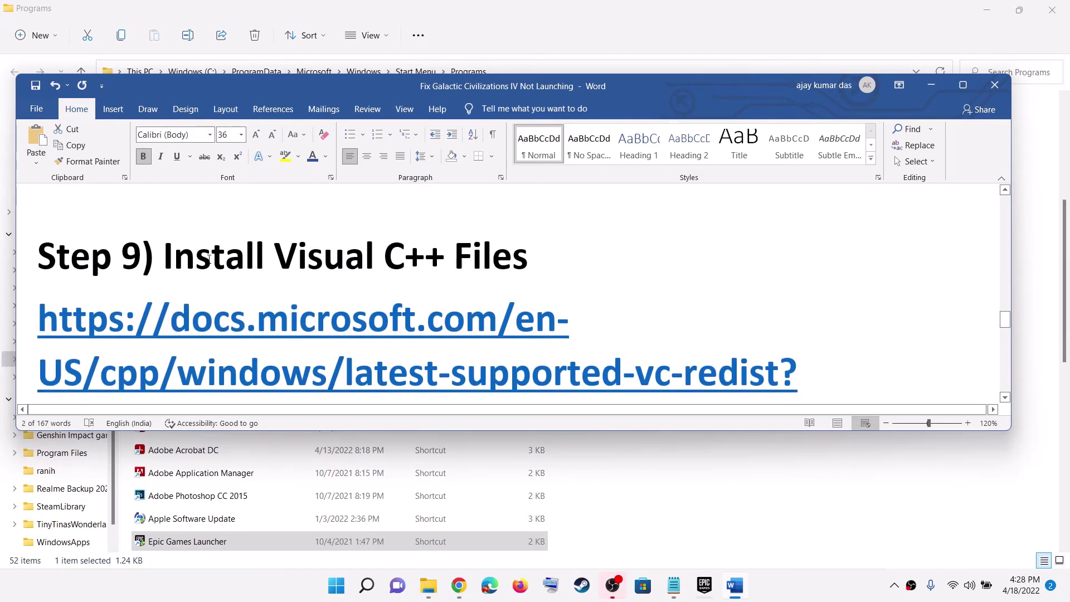
left_click_drag(209, 258, 535, 261)
scroll(535, 261, "down", 2)
left_click_drag(323, 327, 36, 262)
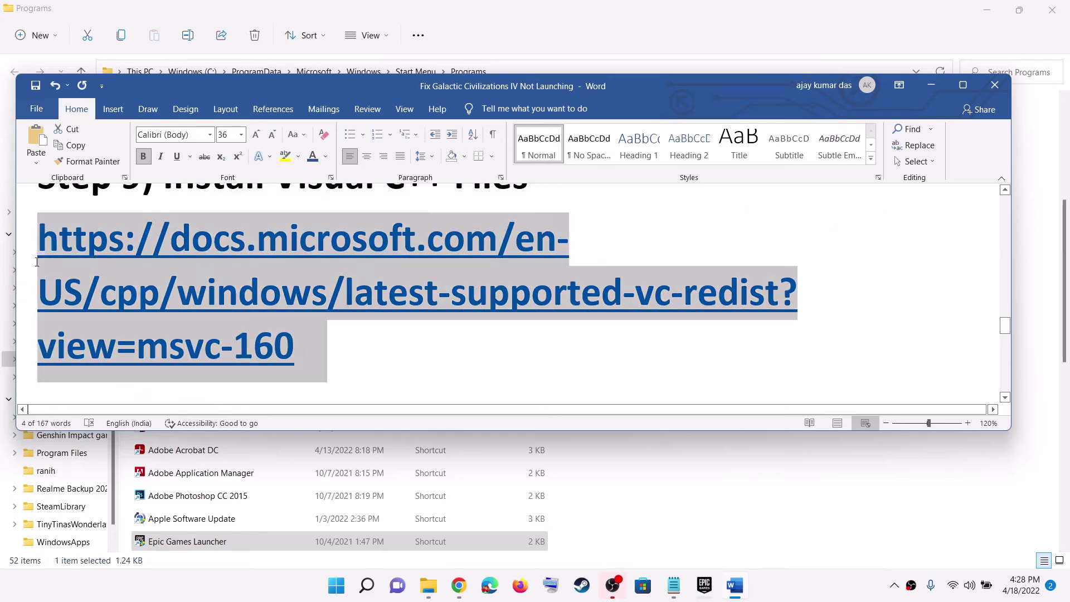
right_click(137, 283)
left_click(184, 313)
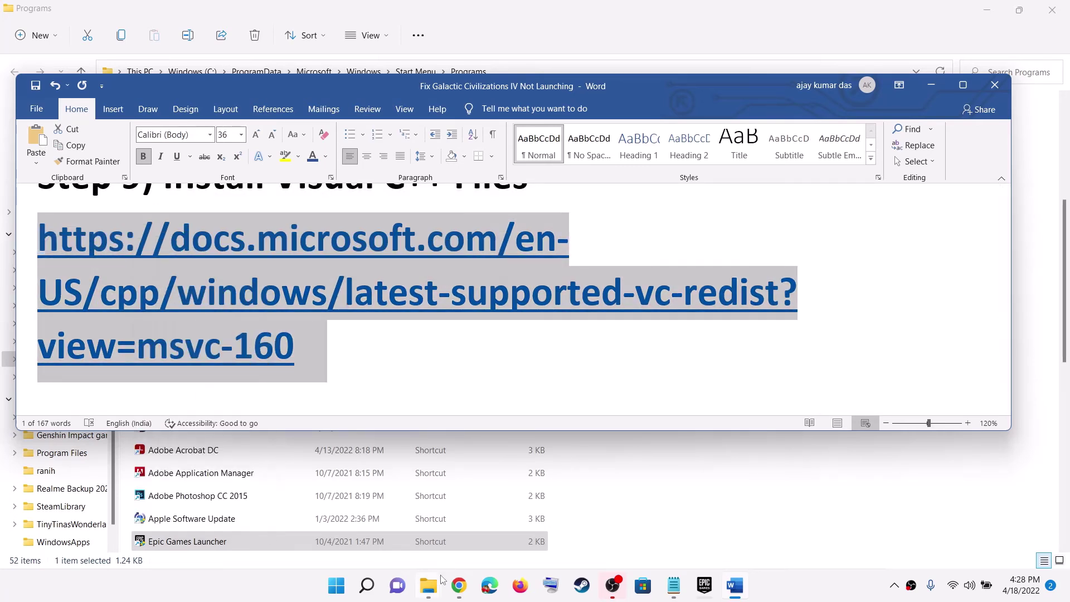
left_click(459, 585)
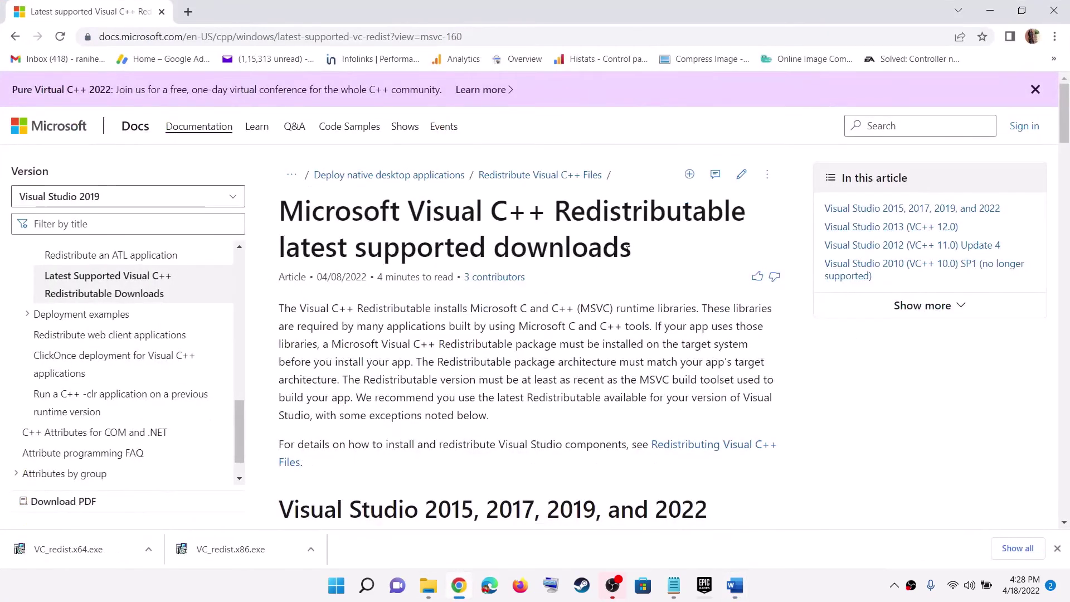
- Find the Visual Studio 2015, 2017, 2019, and 2022 table and run the downloaded VC_redist.x86.exe
scroll(504, 284, "down", 5)
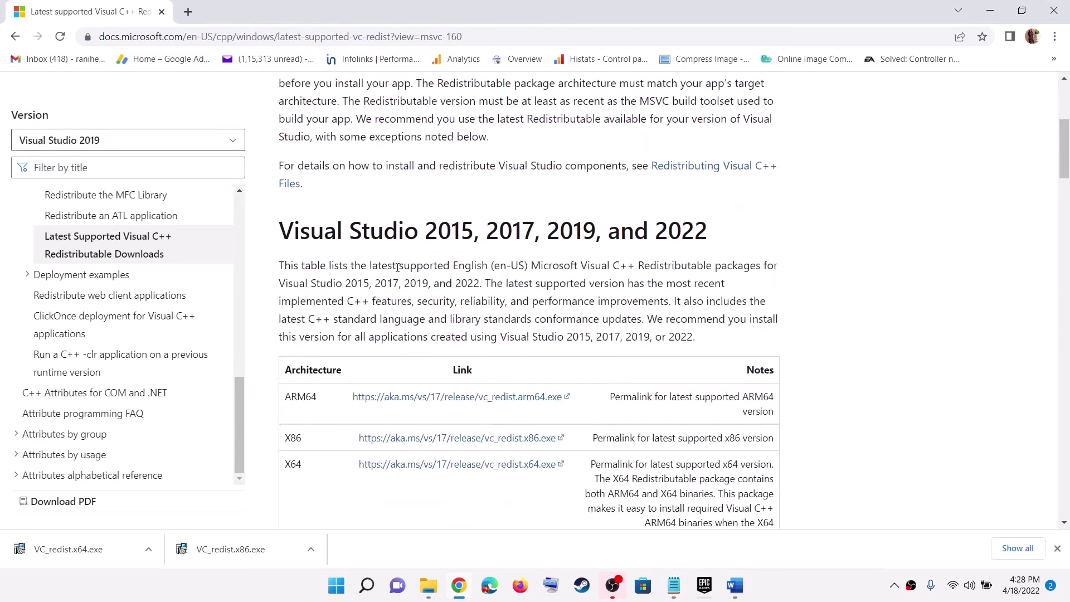
scroll(397, 267, "down", 1)
left_click_drag(282, 161, 706, 160)
scroll(593, 362, "down", 1)
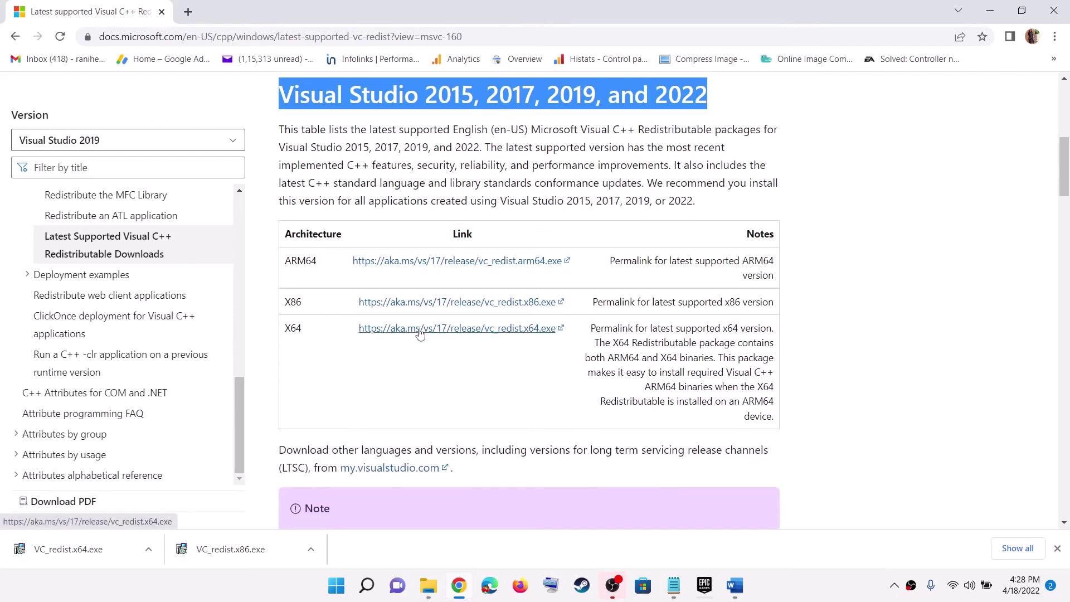
left_click_drag(285, 299, 310, 301)
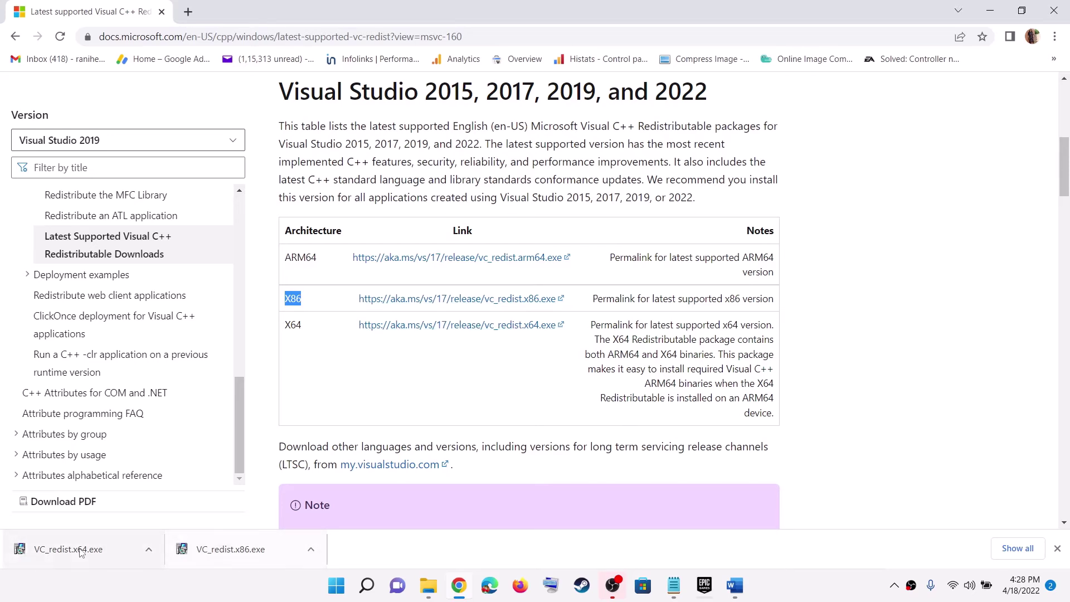
left_click(259, 552)
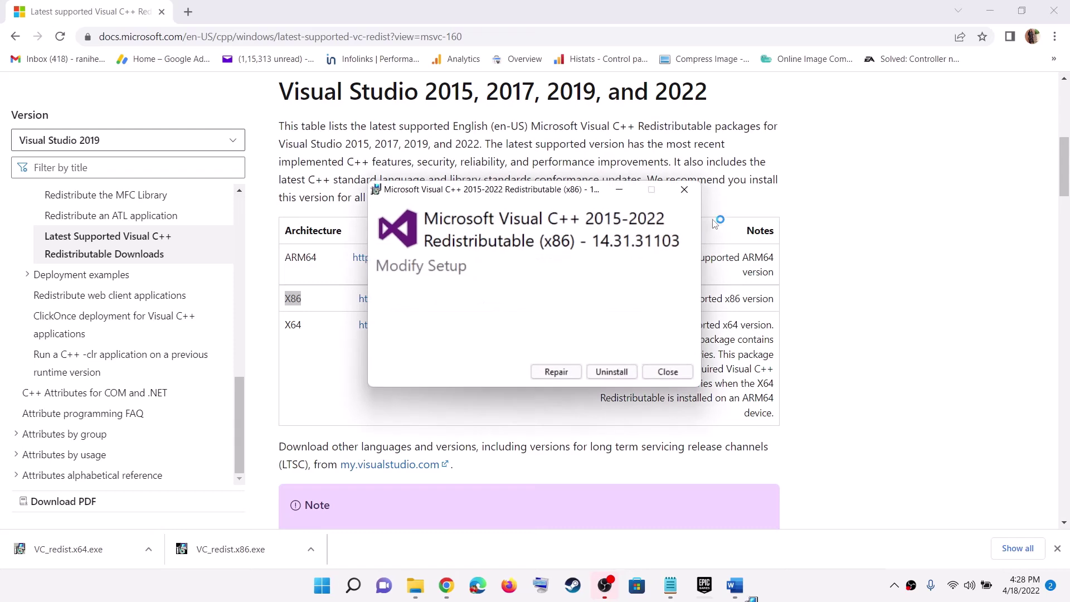
left_click(555, 372)
left_click(461, 390)
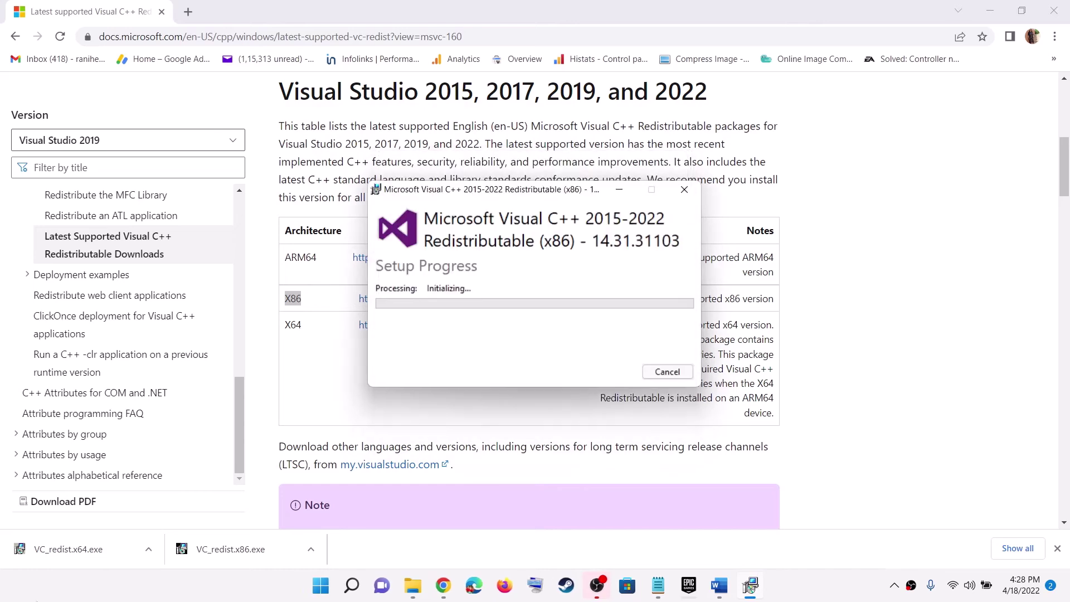
left_click(84, 555)
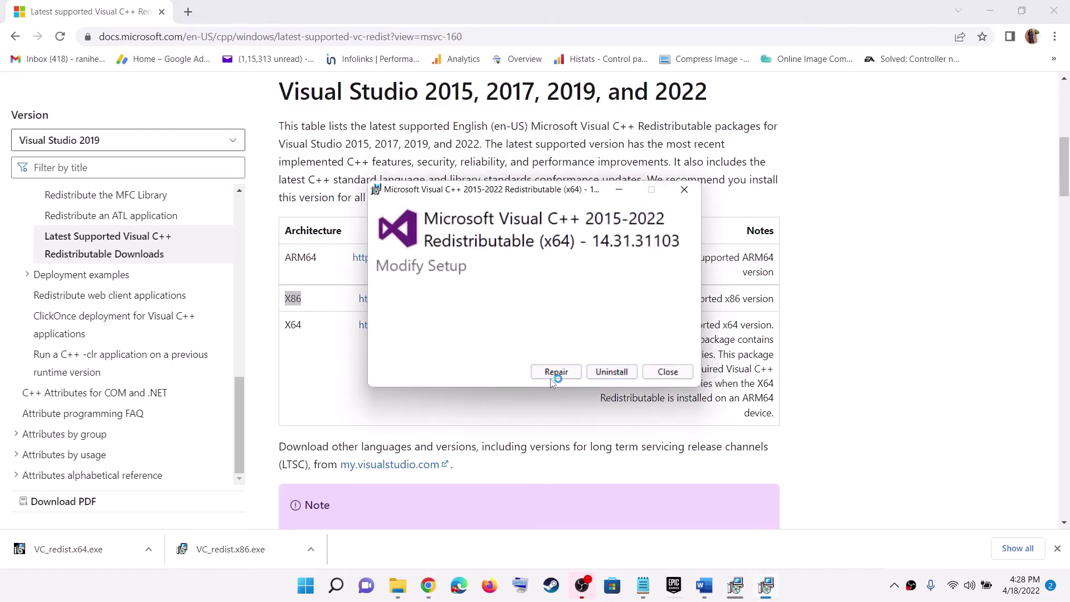
left_click(551, 376)
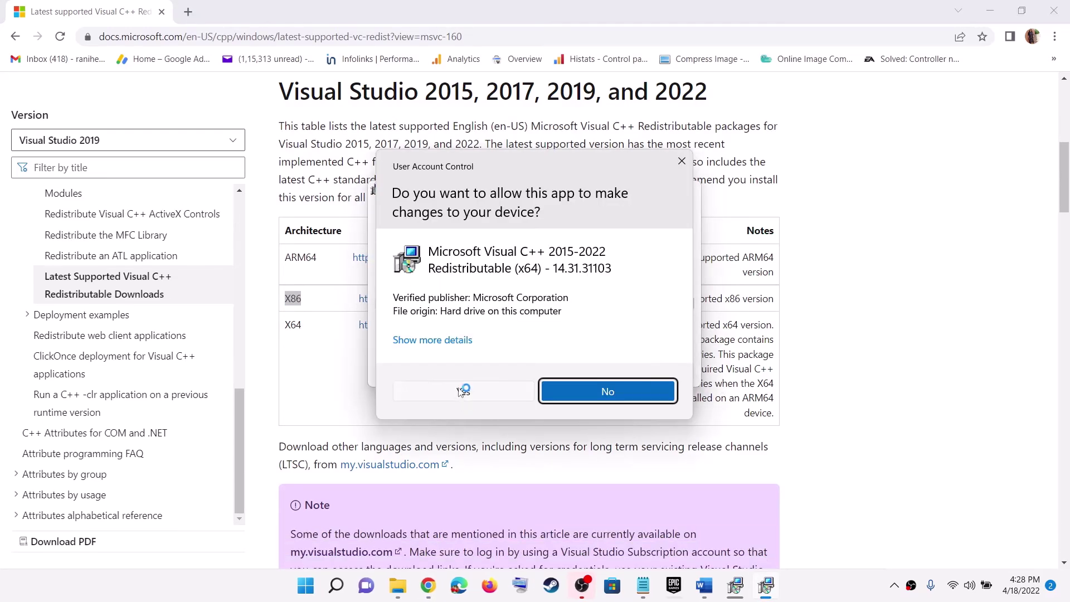
left_click(462, 391)
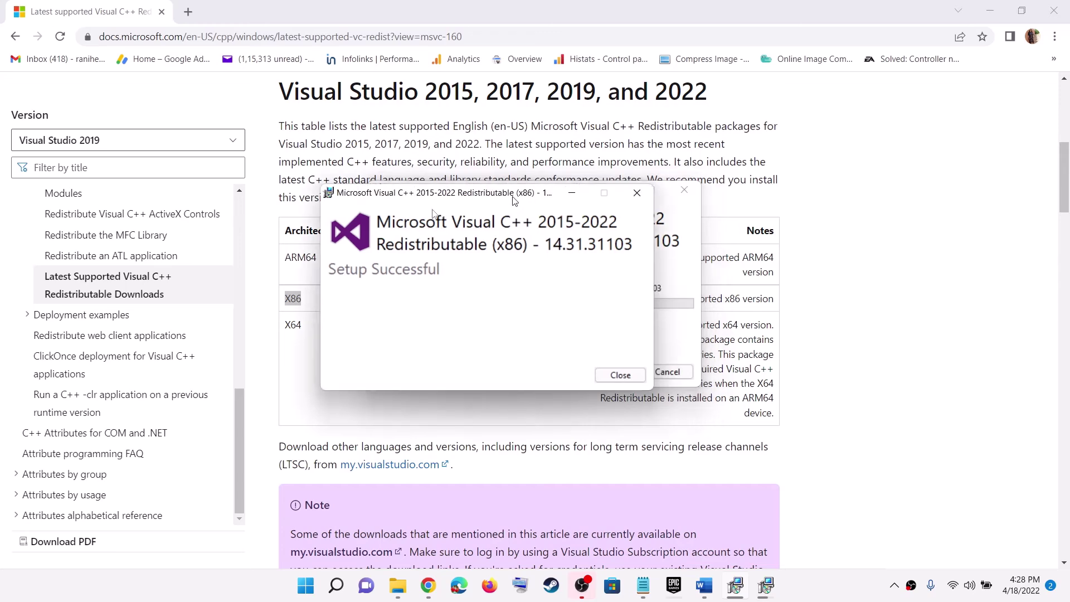
- Close the x64 and x86 Setup Successful windows without restarting
left_click_drag(514, 201, 276, 218)
left_click_drag(390, 192, 500, 195)
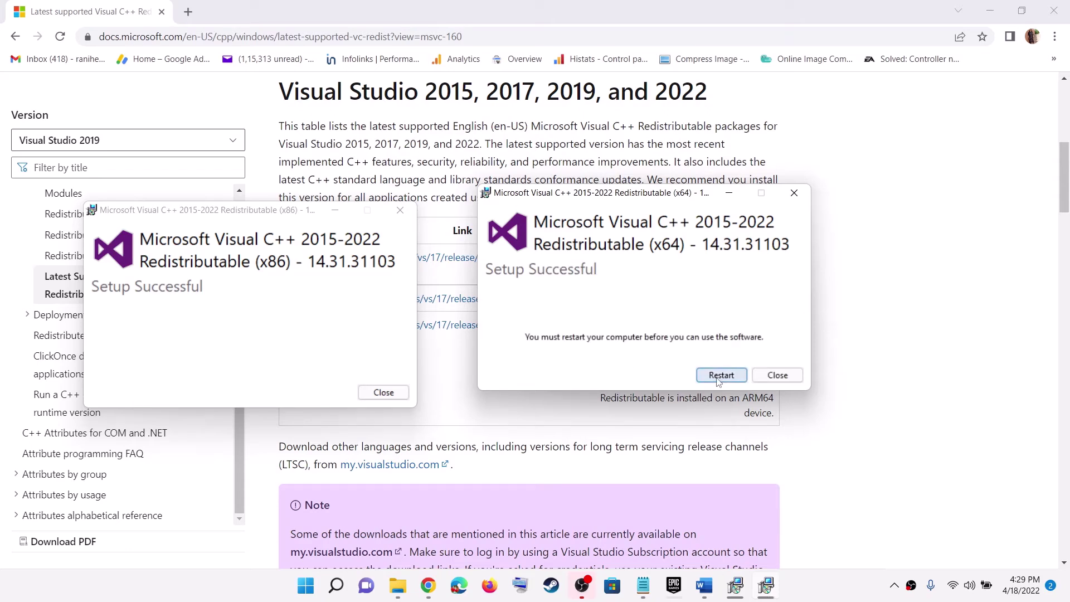
left_click(793, 194)
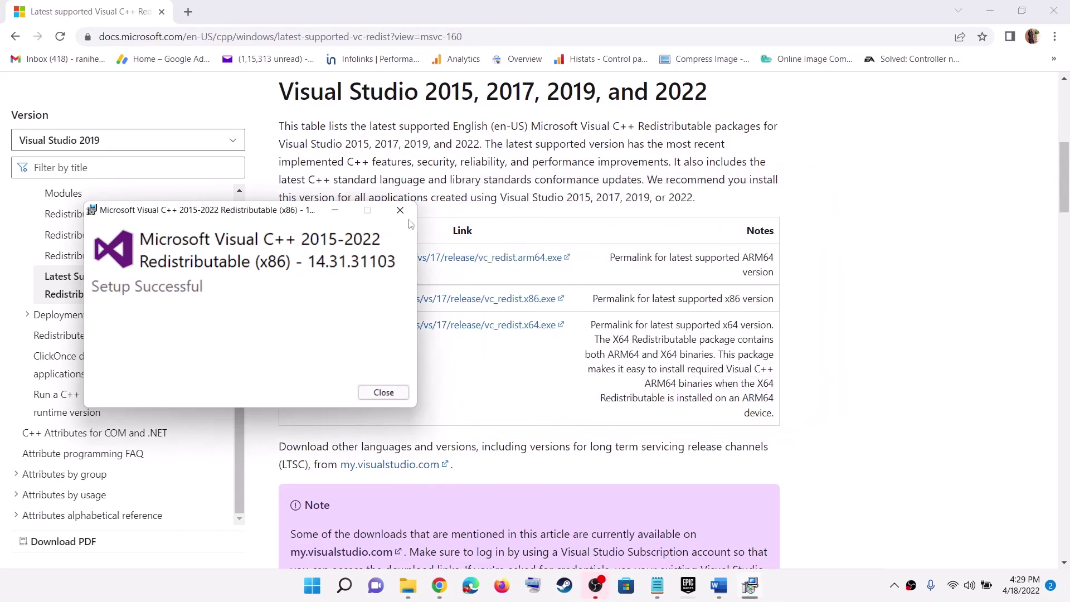
left_click(400, 210)
- Return to the Word guide and read Step 10 about running the game in Windowed mode
left_click(738, 591)
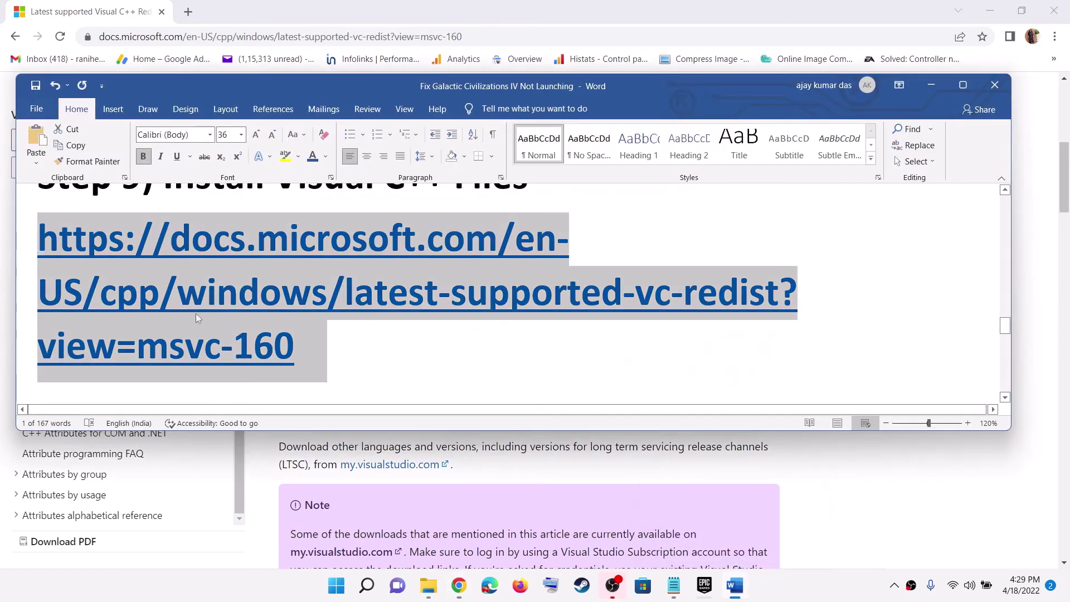
scroll(313, 351, "down", 5)
scroll(440, 293, "up", 1)
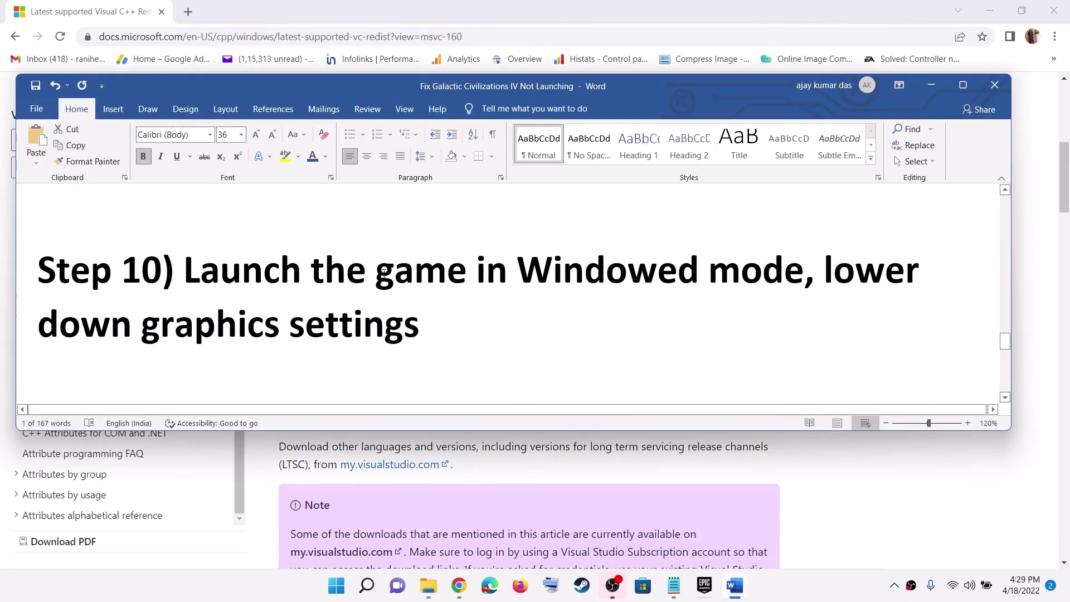
left_click_drag(184, 270, 808, 271)
left_click(430, 320)
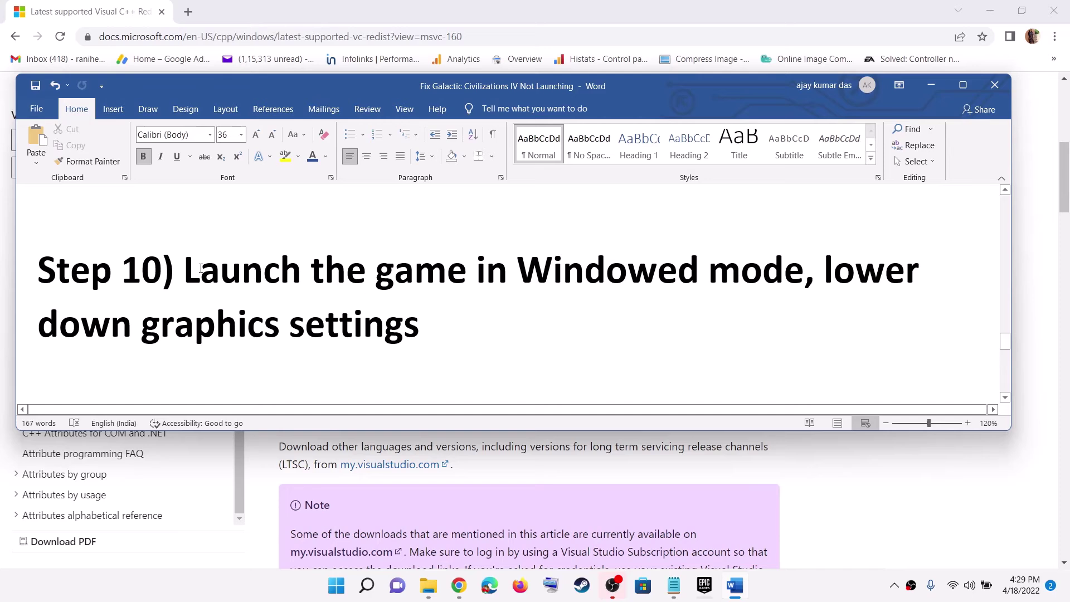
left_click_drag(201, 268, 582, 271)
left_click(416, 348)
left_click_drag(368, 272, 803, 271)
left_click(442, 308)
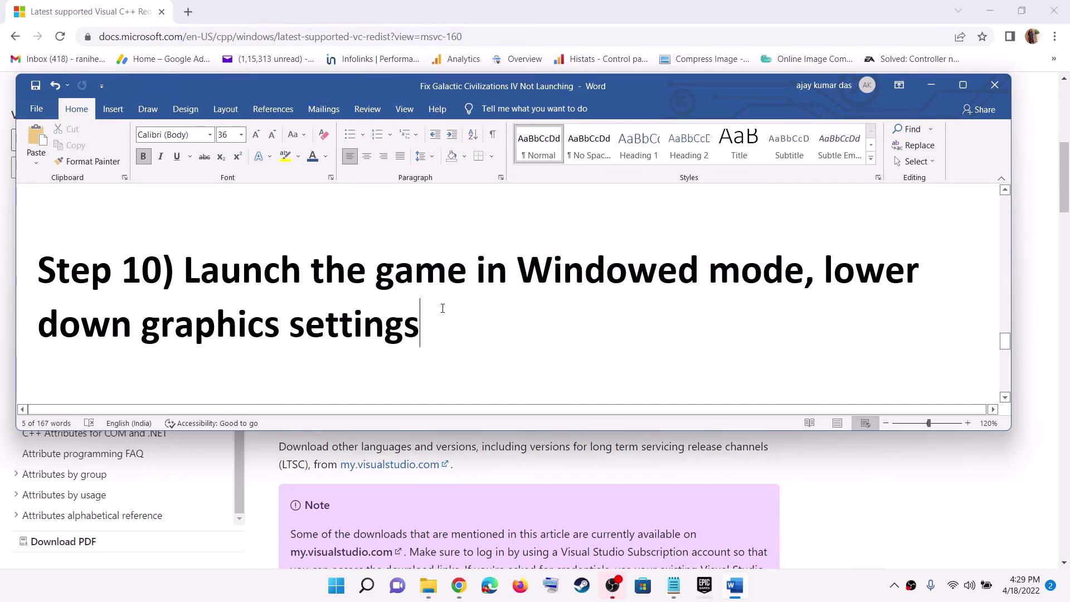
left_click_drag(183, 272, 609, 267)
left_click(620, 303)
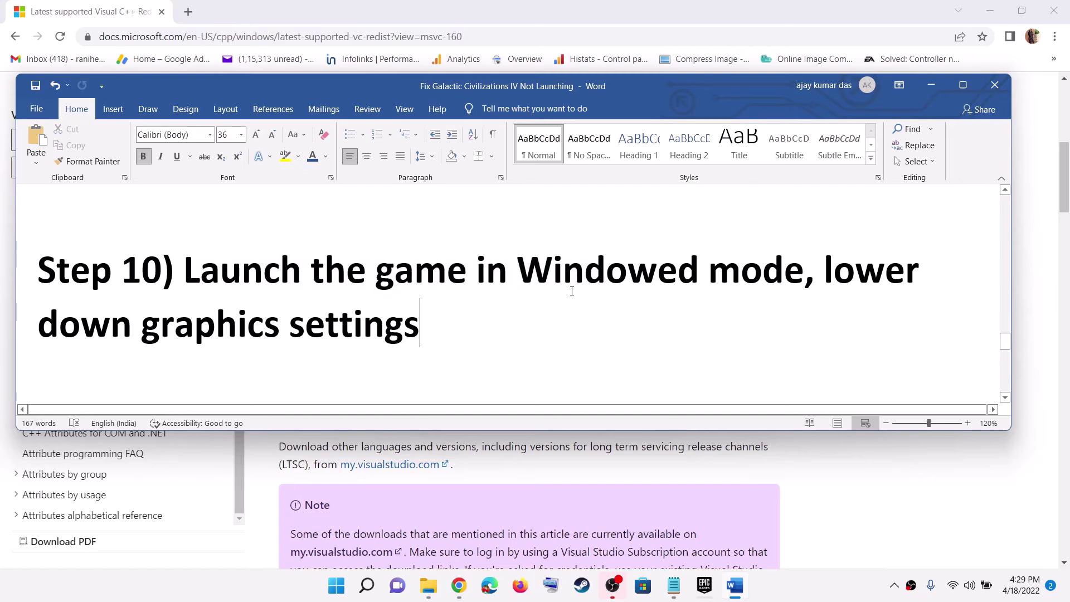
left_click_drag(511, 272, 743, 346)
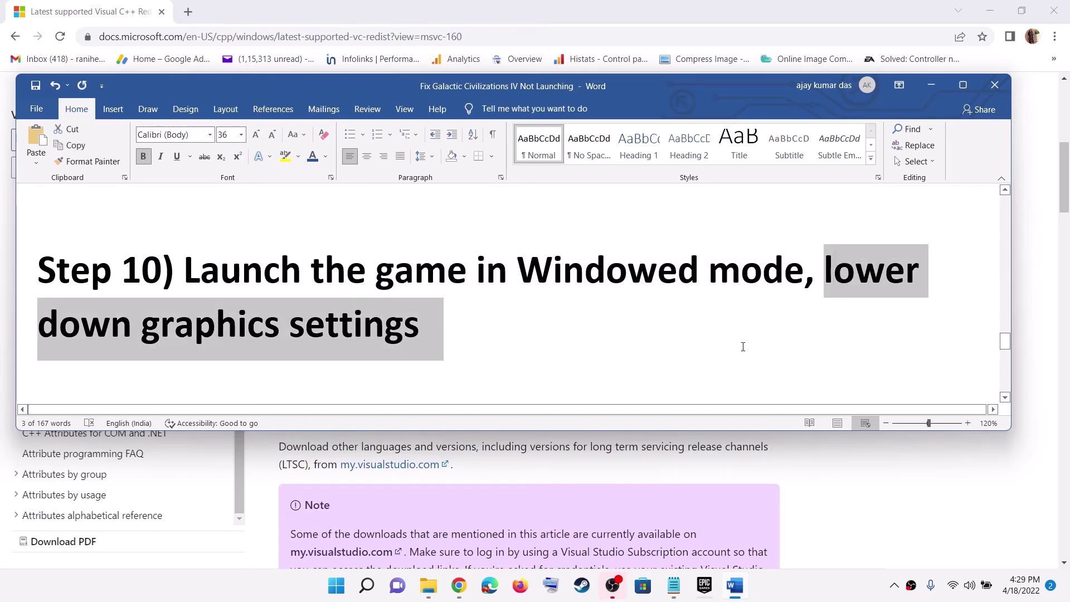
- Read Step 10's advice to lower graphics settings, then scroll down to Step 11
left_click_drag(437, 344, 446, 336)
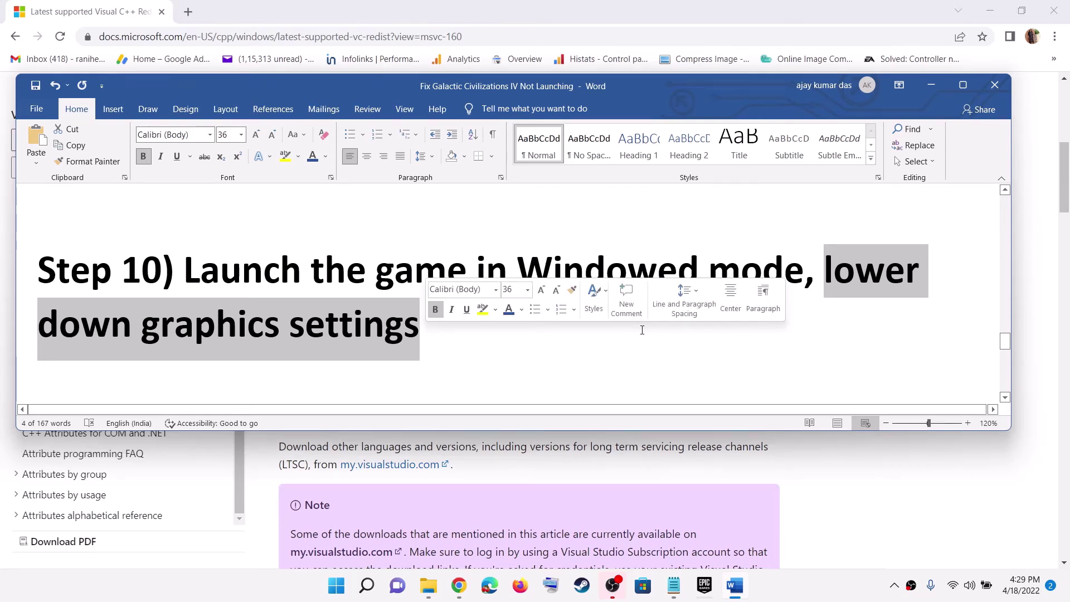
left_click(425, 333)
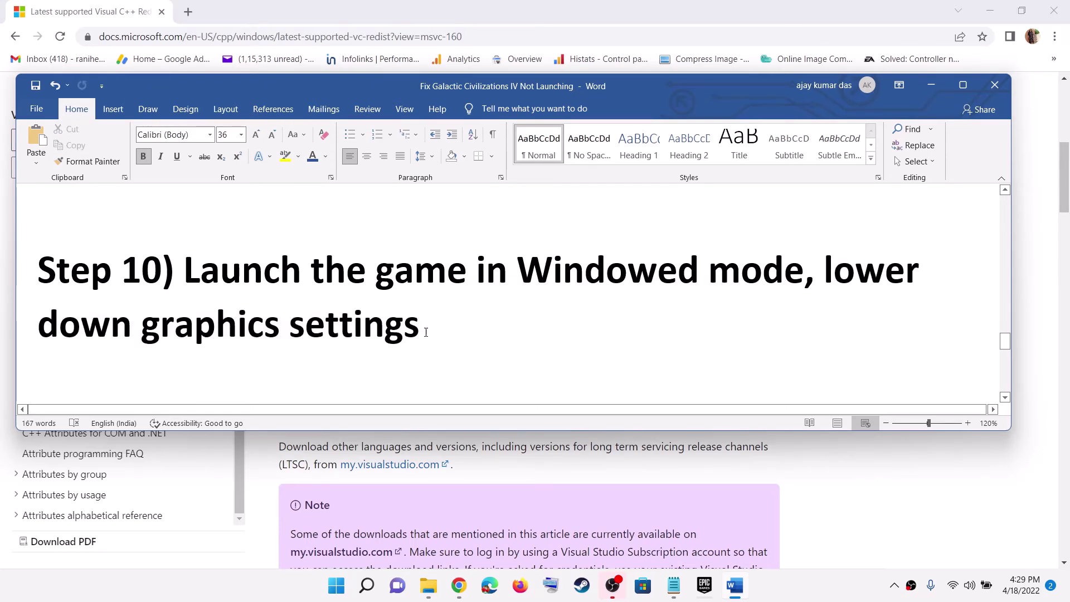
left_click_drag(425, 333, 825, 270)
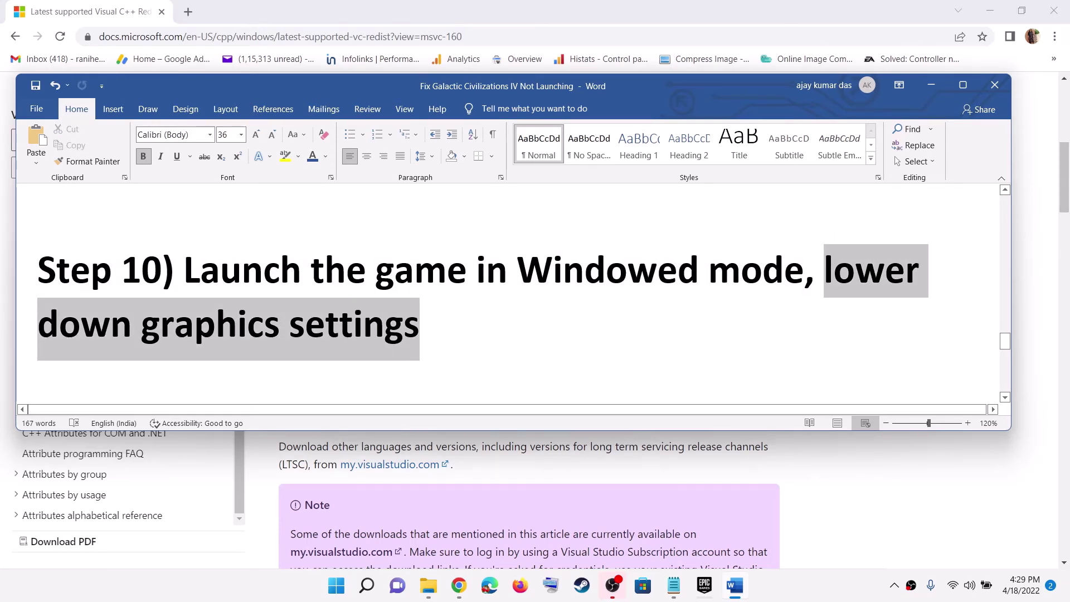
left_click(456, 303)
scroll(390, 309, "down", 2)
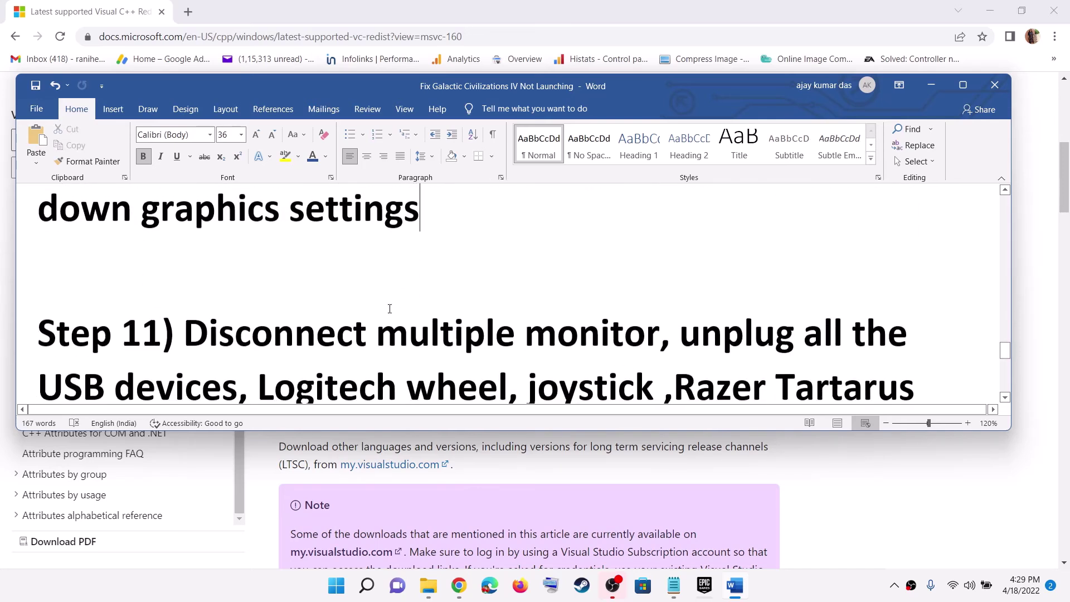
scroll(389, 308, "down", 3)
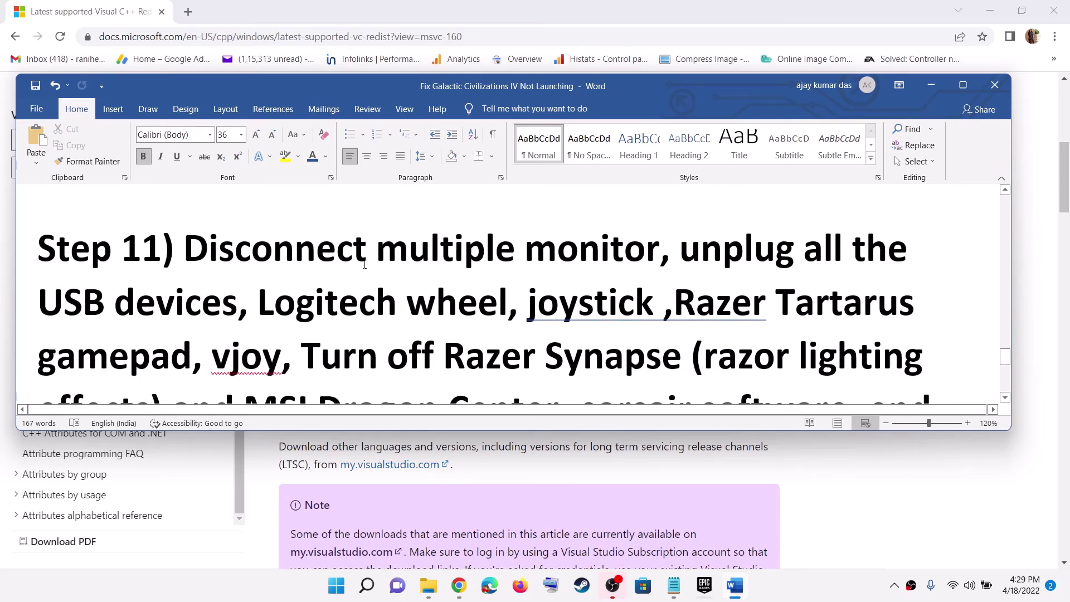